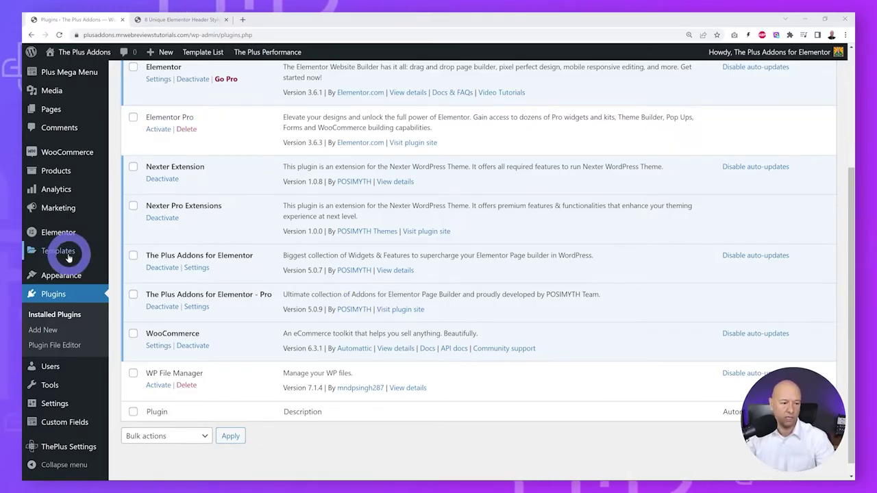
# Open the Advanced Ajax Search Bar page from the site's pages list for editing with Elementor
pyautogui.moveTo(69, 258)
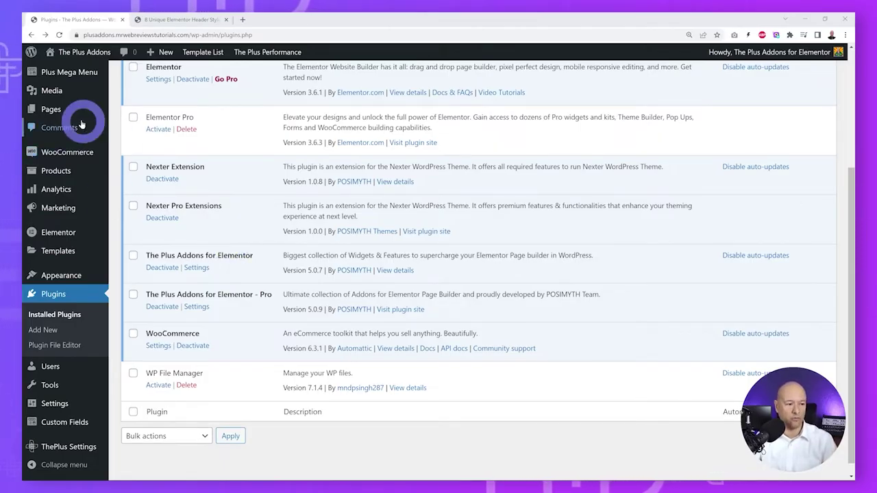
pyautogui.click(52, 114)
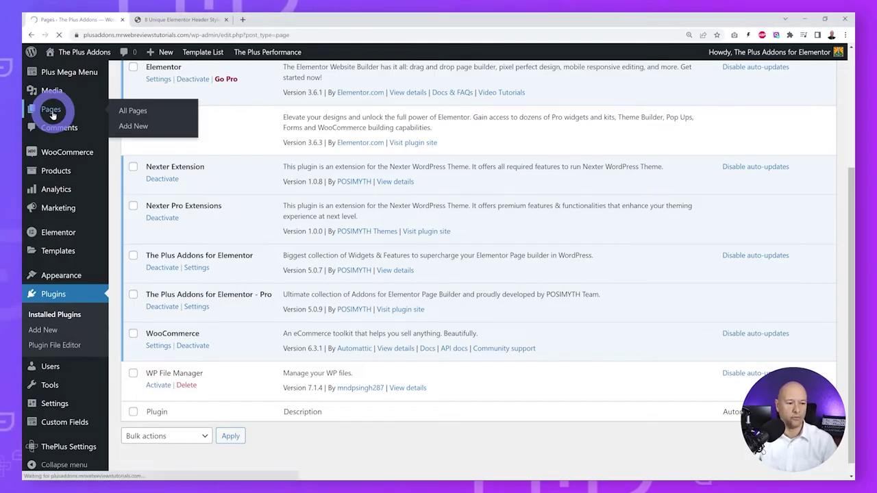
pyautogui.moveTo(364, 201)
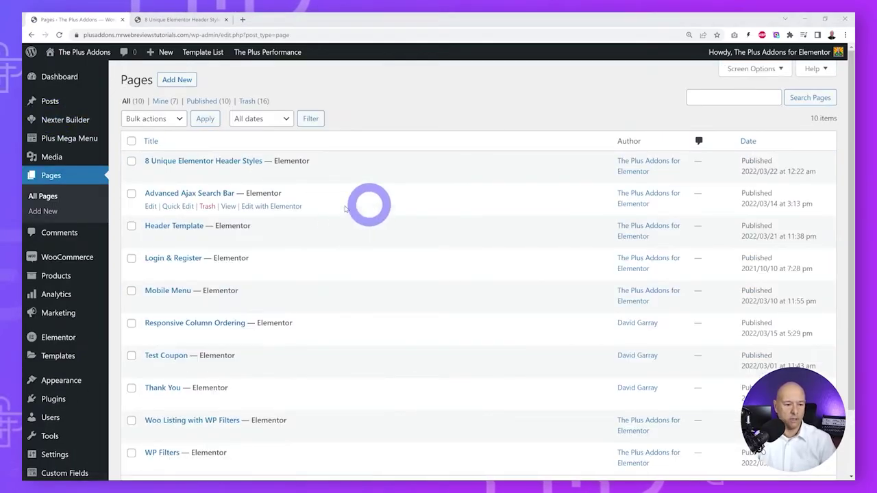
pyautogui.click(298, 209)
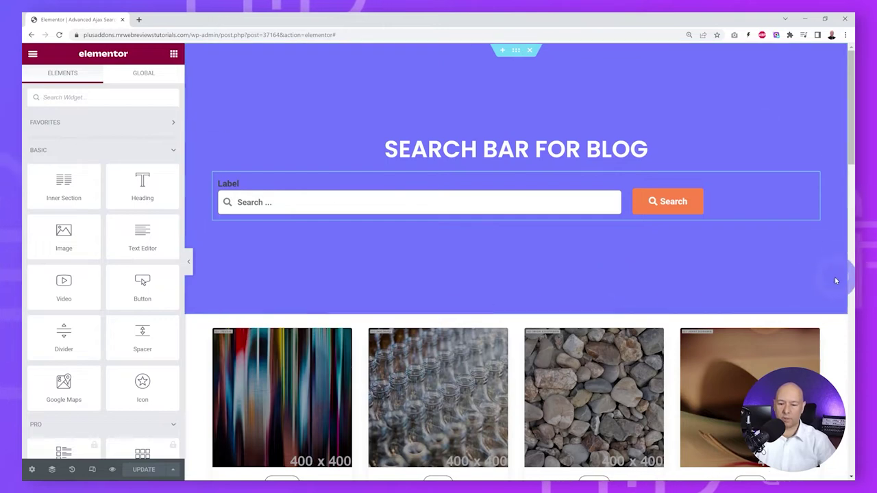
# Open the blog search bar widget's settings and expand the first item in its Search Bar Fields
pyautogui.scroll(-8, 836, 281)
pyautogui.scroll(8, 836, 281)
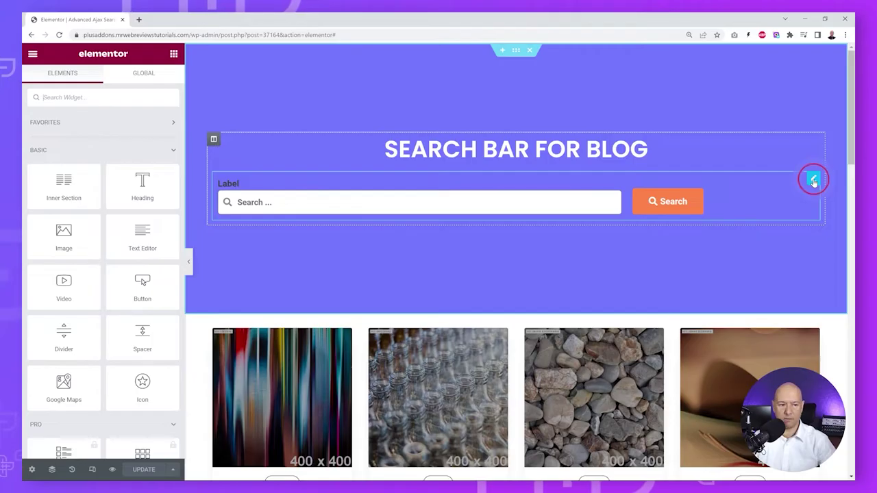
pyautogui.click(813, 180)
pyautogui.click(93, 71)
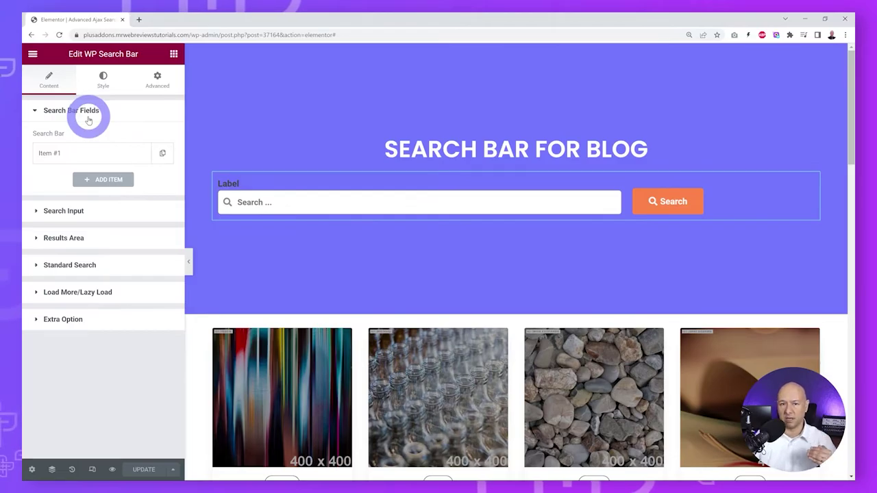
pyautogui.click(47, 155)
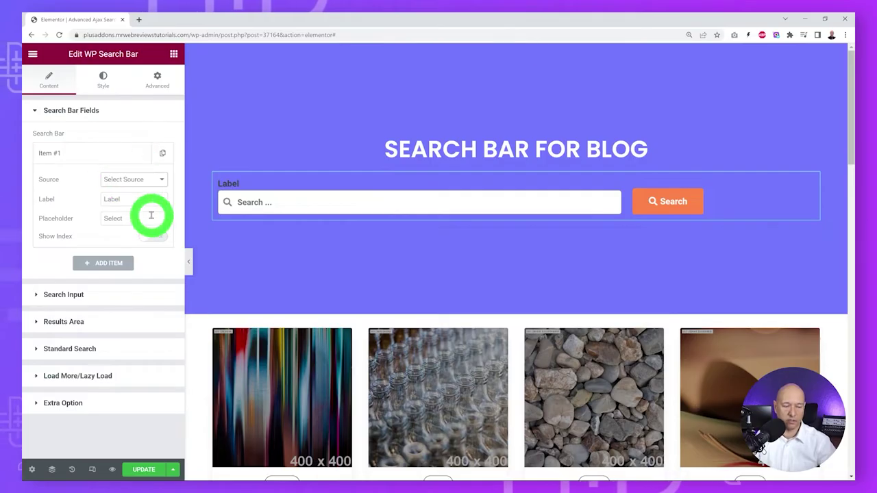
# Set the first search field's source to Post with type Posts, and check the dropdown options in the preview
pyautogui.click(156, 180)
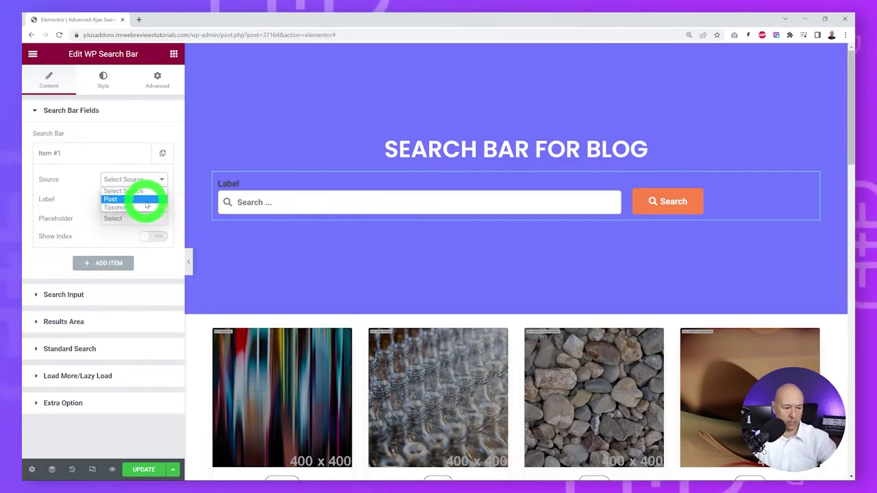
pyautogui.click(146, 200)
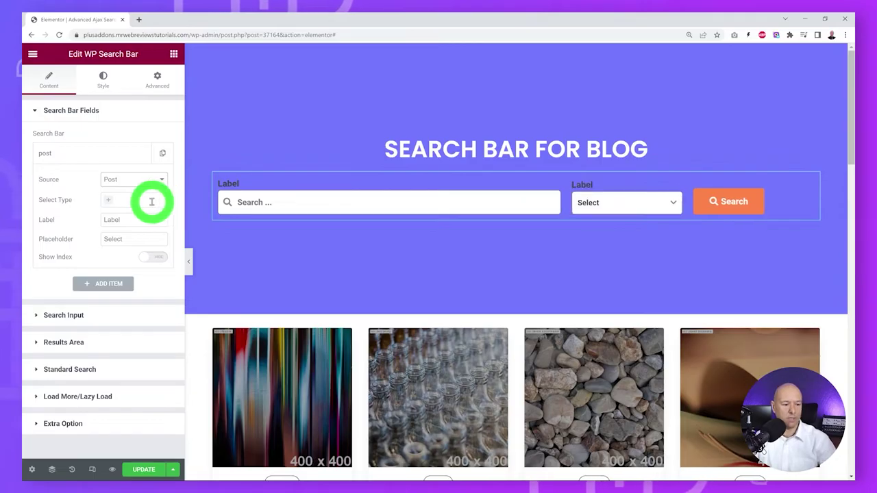
pyautogui.click(110, 200)
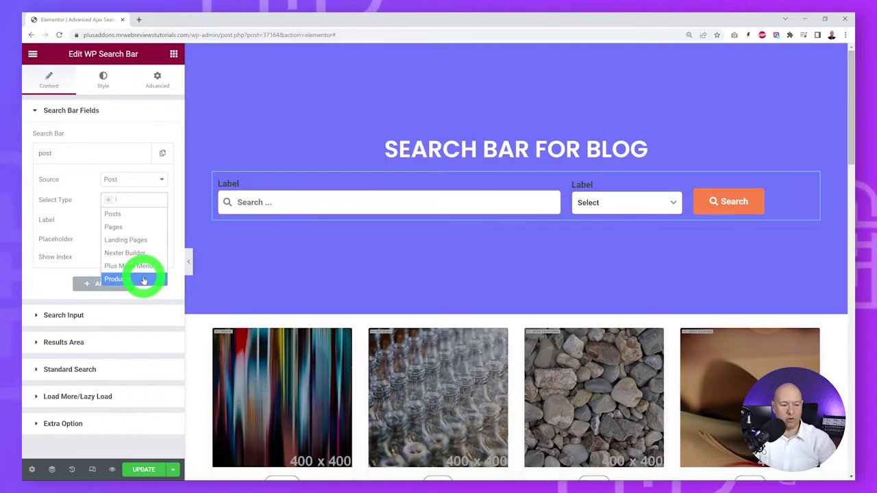
pyautogui.click(115, 213)
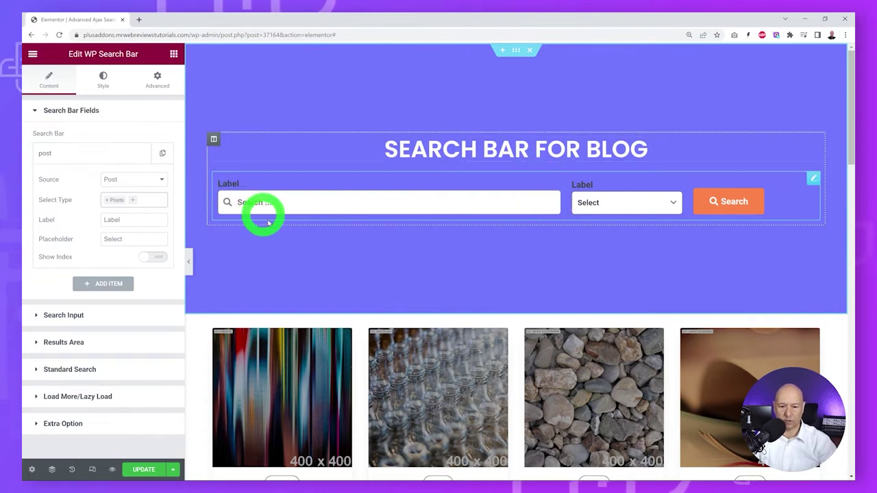
pyautogui.click(672, 205)
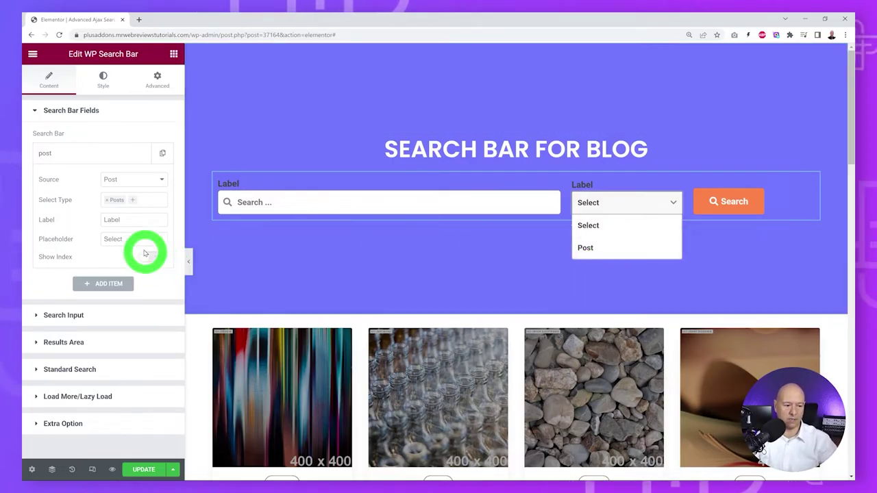
# Add Products to the post search field's selected types and check the dropdown options in the preview
pyautogui.click(134, 201)
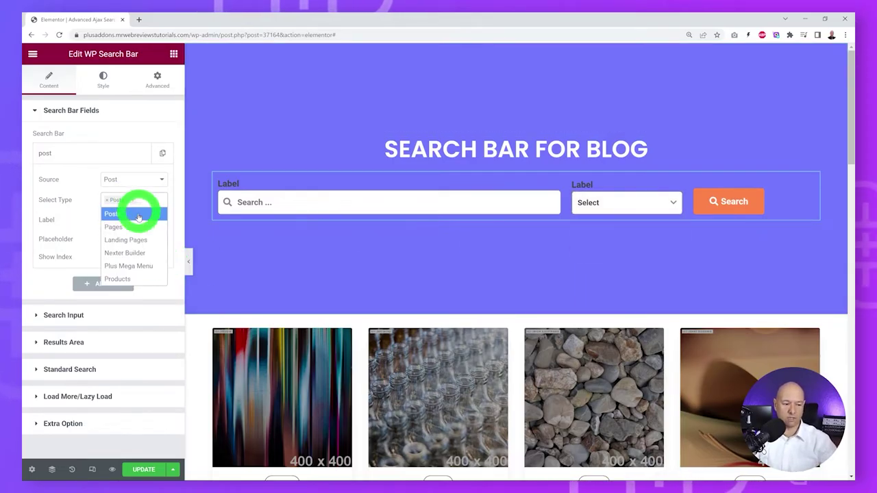
pyautogui.click(138, 281)
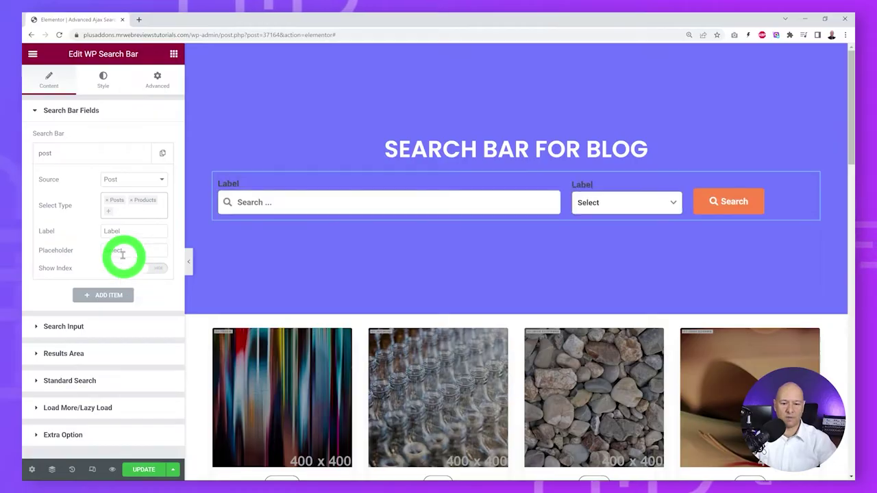
pyautogui.click(668, 205)
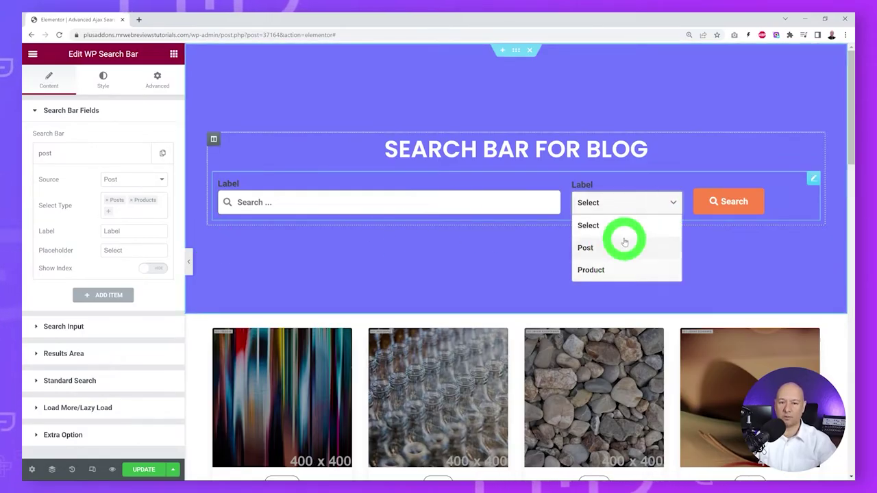
pyautogui.click(267, 239)
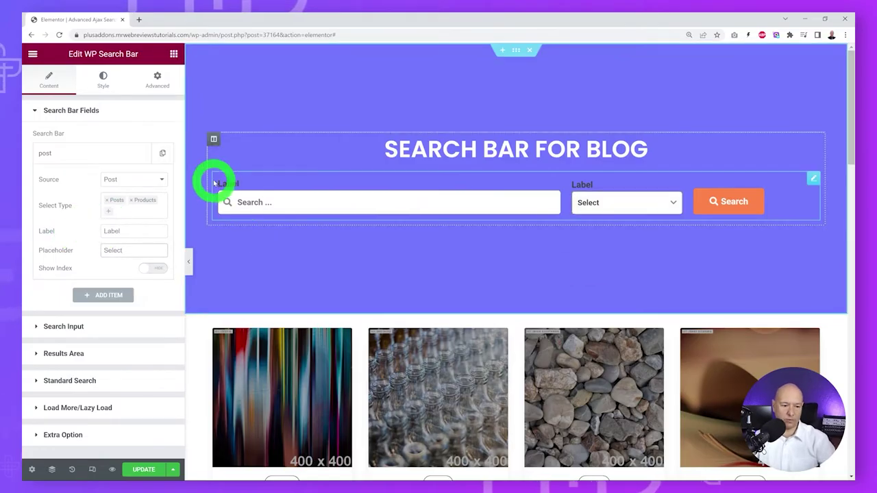
# Set the search field's placeholder to "Choose Option" and turn on Show Index, checking the dropdown in the preview
pyautogui.moveTo(114, 233)
pyautogui.mouseDown()
pyautogui.moveTo(176, 279)
pyautogui.moveTo(96, 288)
pyautogui.mouseUp()
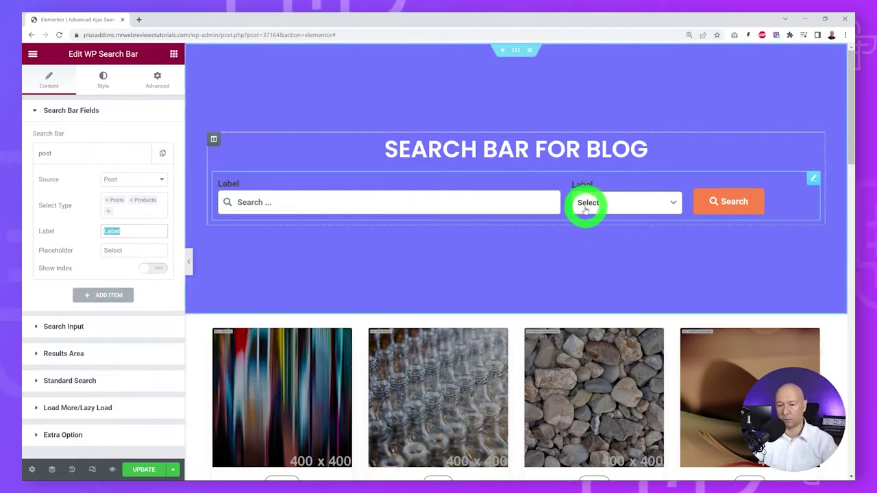
pyautogui.moveTo(133, 250); pyautogui.dragTo(79, 254)
pyautogui.write('Choose Option')
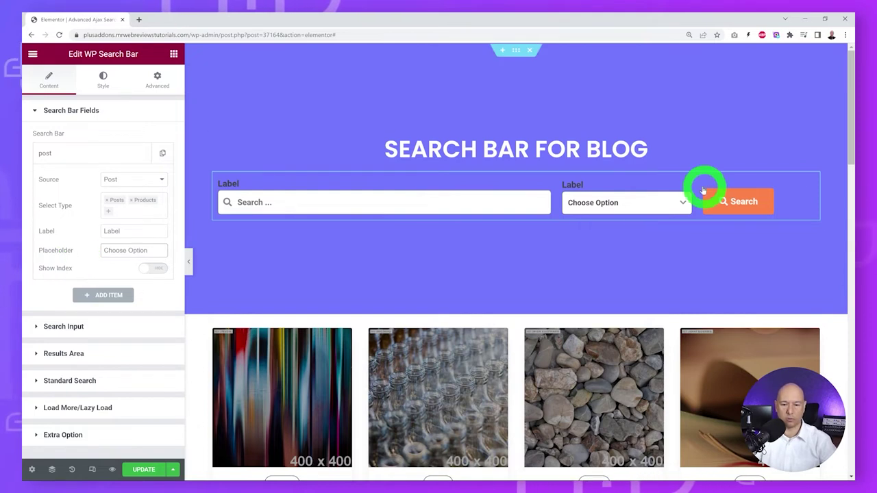
pyautogui.click(682, 203)
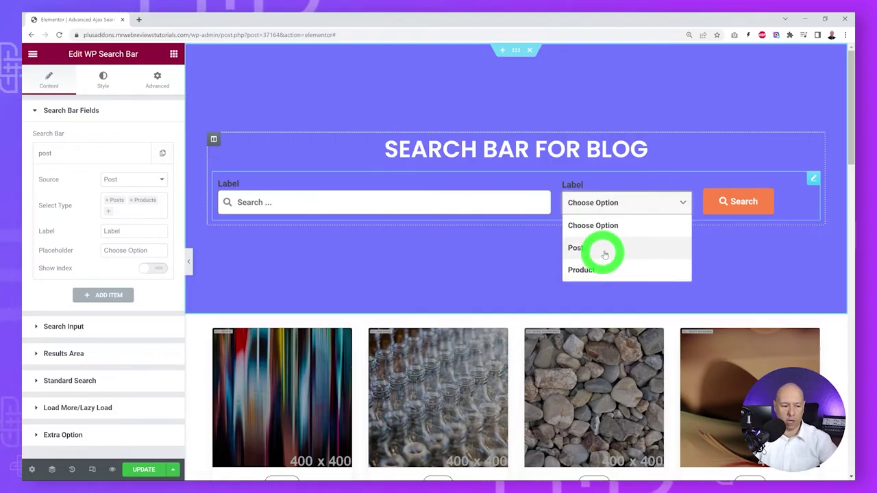
pyautogui.click(154, 271)
pyautogui.click(678, 203)
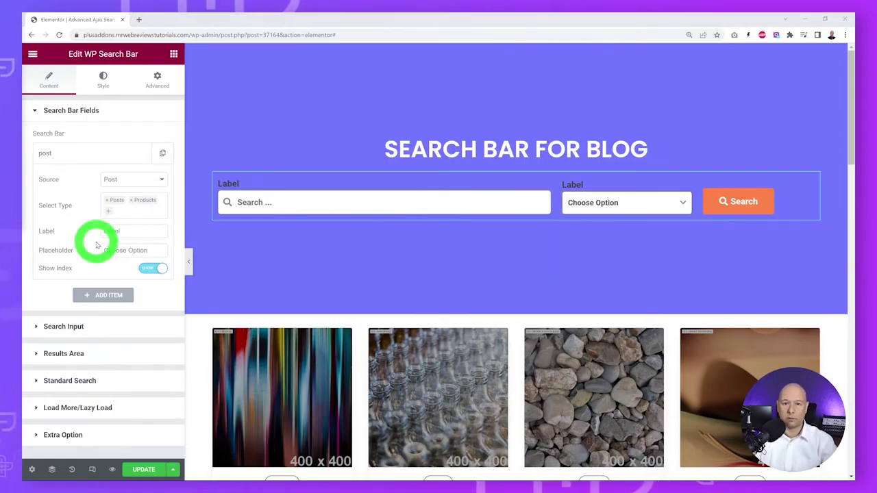
# Change the search field's source to Taxonomy, select the category taxonomy, and check the dropdown in the preview
pyautogui.click(161, 181)
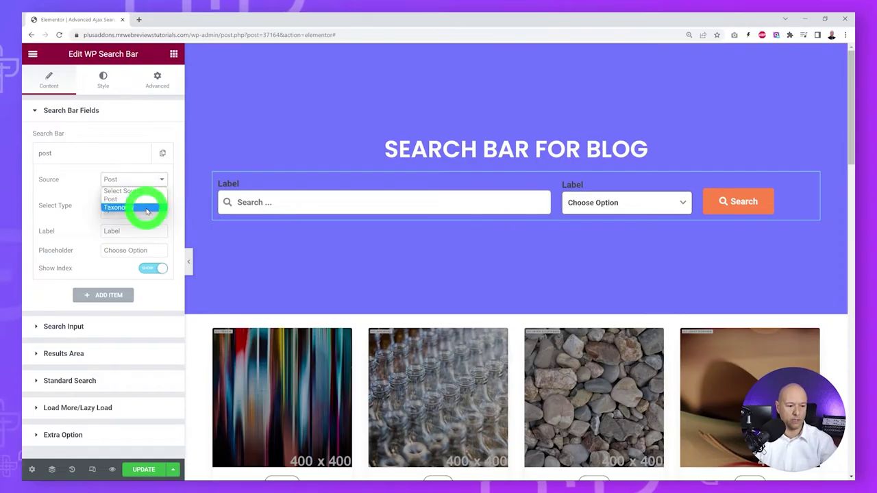
pyautogui.click(144, 207)
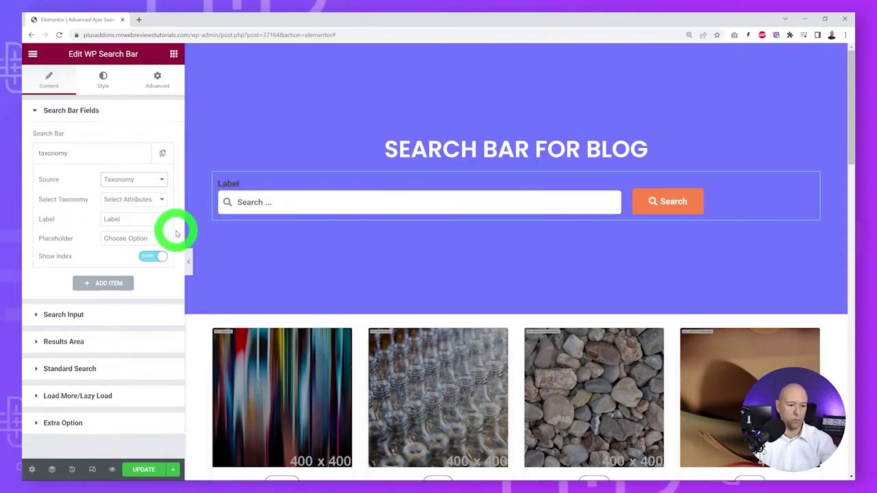
pyautogui.click(160, 200)
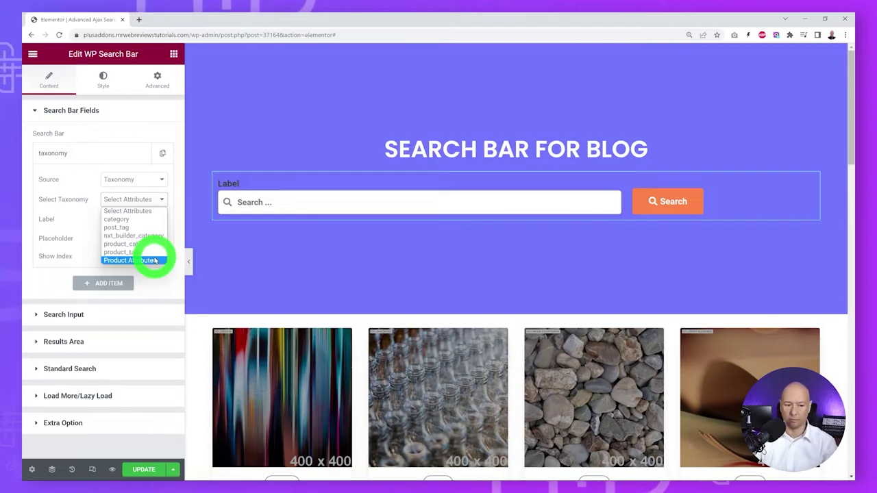
pyautogui.click(129, 217)
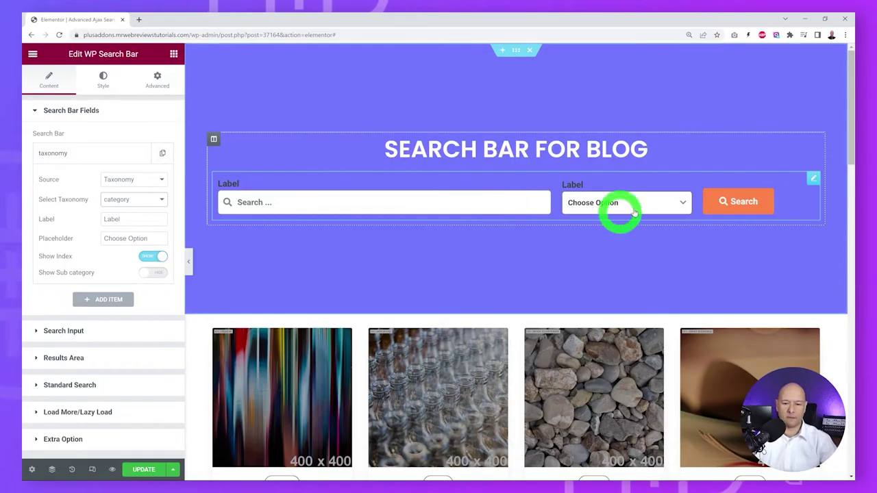
pyautogui.click(681, 204)
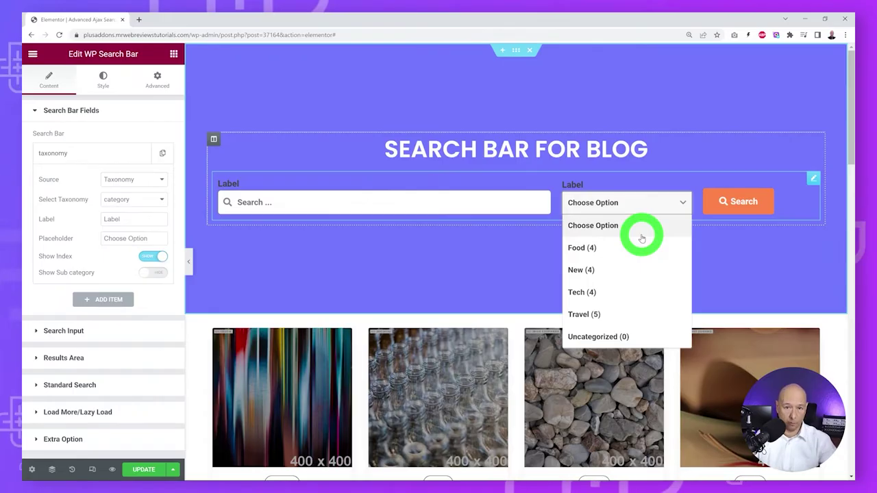
# Switch the field's taxonomy to post_tag and check the listed tags in the preview dropdown
pyautogui.click(158, 200)
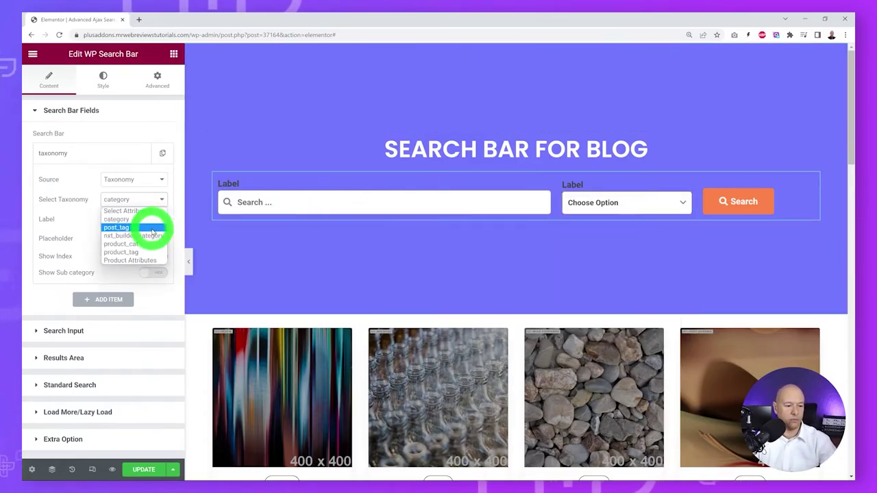
pyautogui.click(152, 229)
pyautogui.click(674, 202)
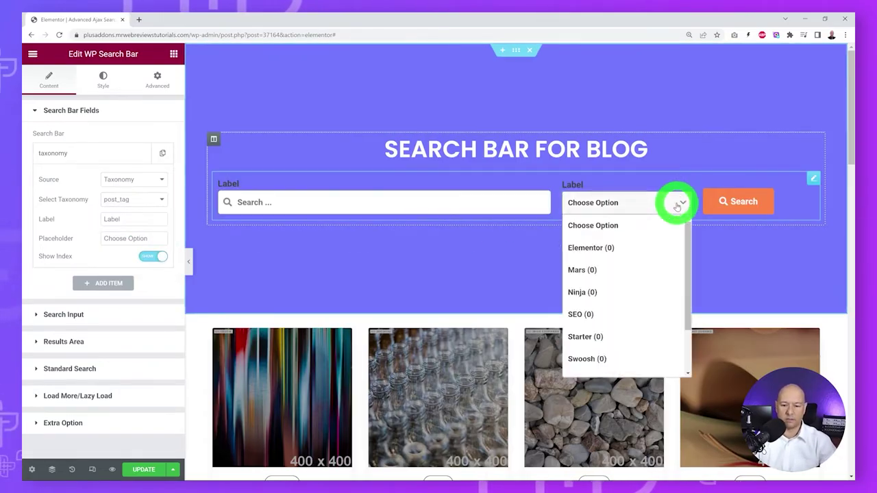
# Set the field's taxonomy to product_cat and check the listed product categories in the preview dropdown
pyautogui.click(153, 199)
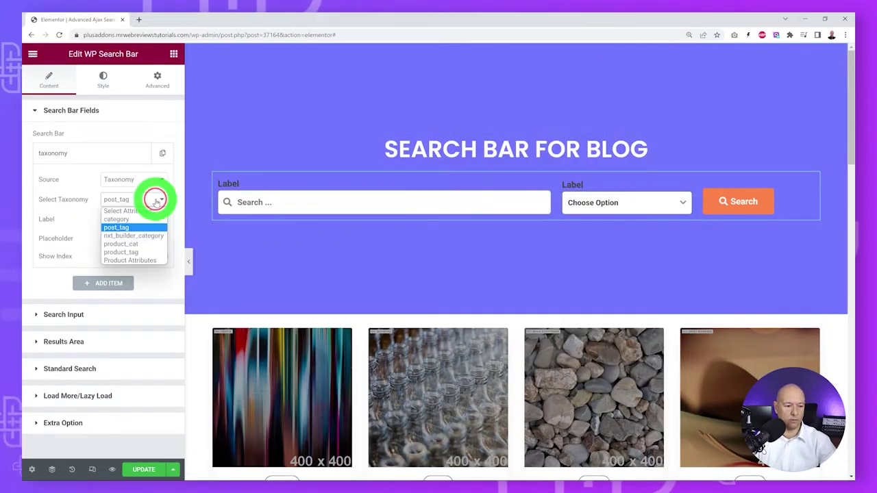
pyautogui.click(149, 245)
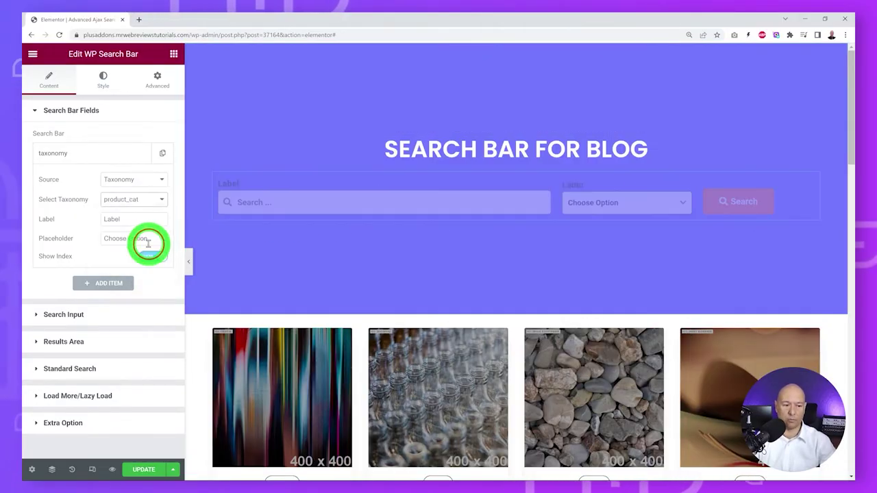
pyautogui.click(680, 208)
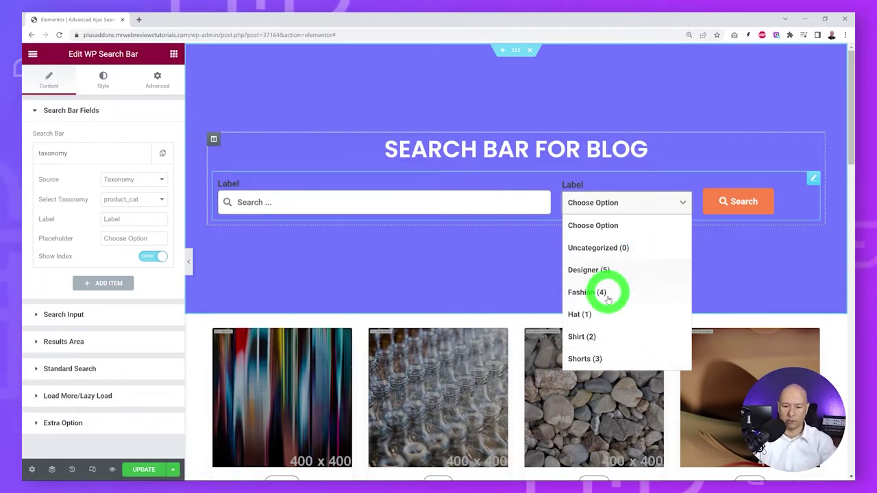
pyautogui.click(161, 288)
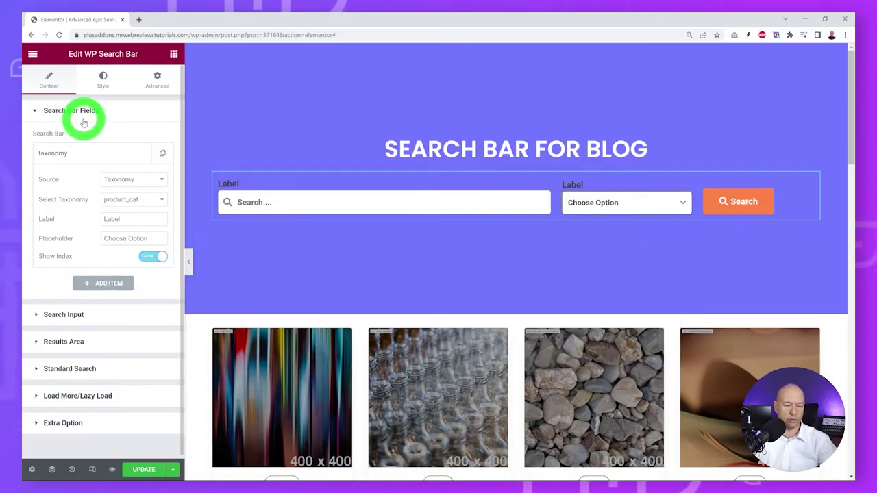
# Set the Search Input label to "Search Below"
pyautogui.click(85, 314)
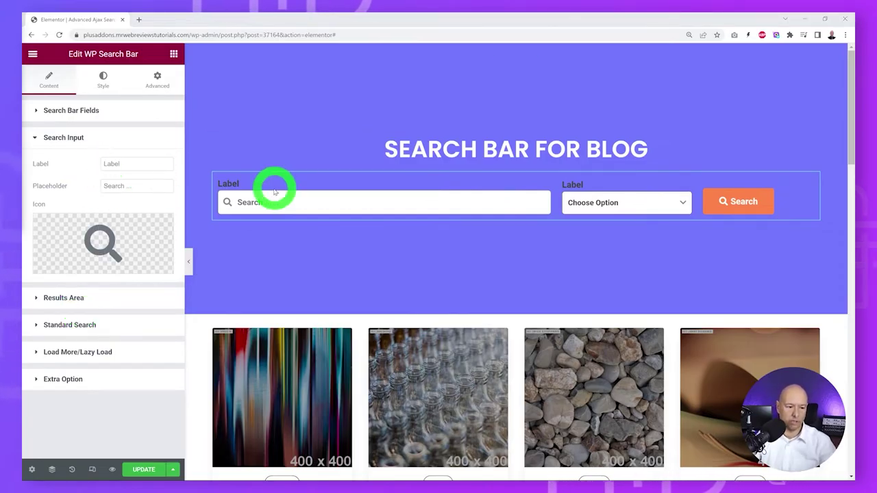
pyautogui.moveTo(121, 164); pyautogui.dragTo(74, 163)
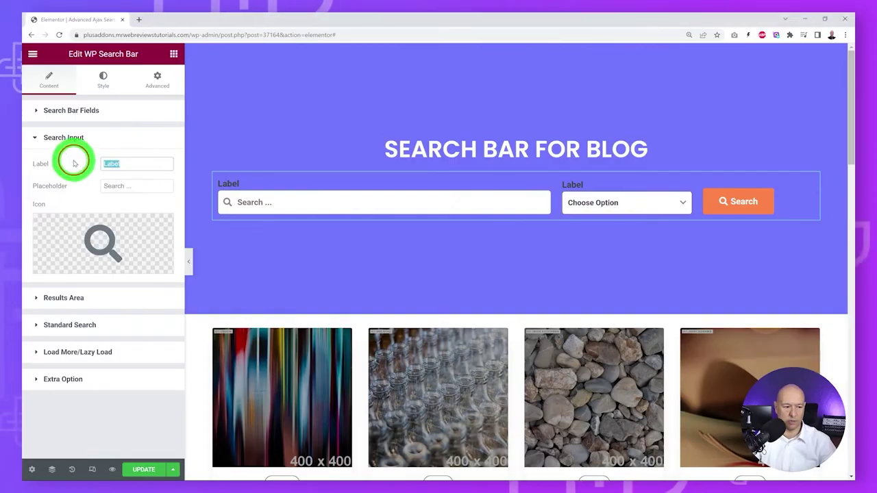
pyautogui.write('Search')
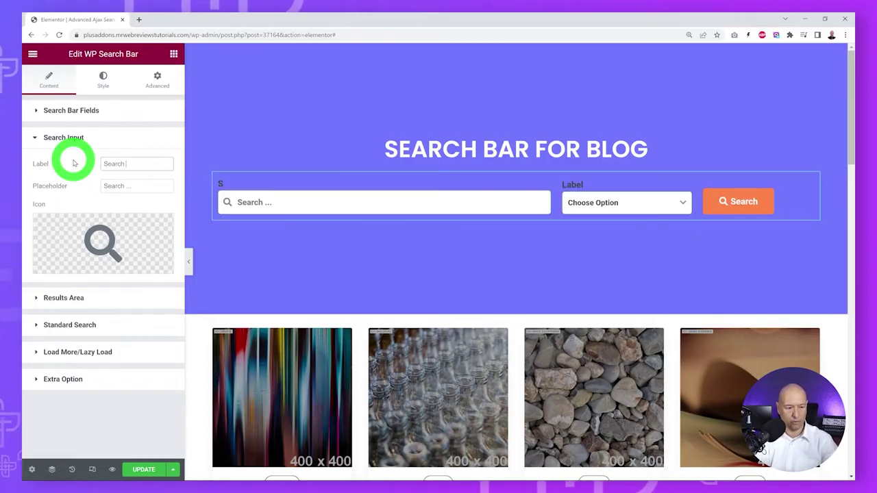
pyautogui.write(' Below')
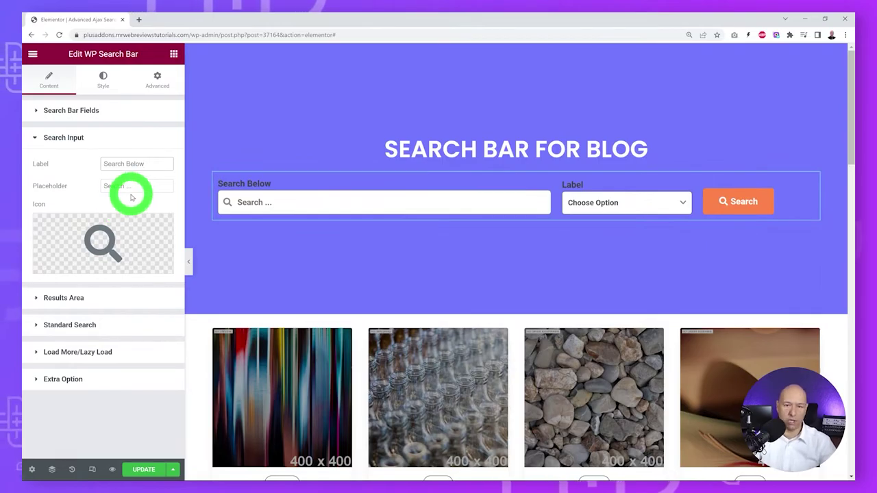
# Set the Search Input placeholder to "Search your food"
pyautogui.moveTo(132, 197); pyautogui.dragTo(84, 186)
pyautogui.write('Search your food')
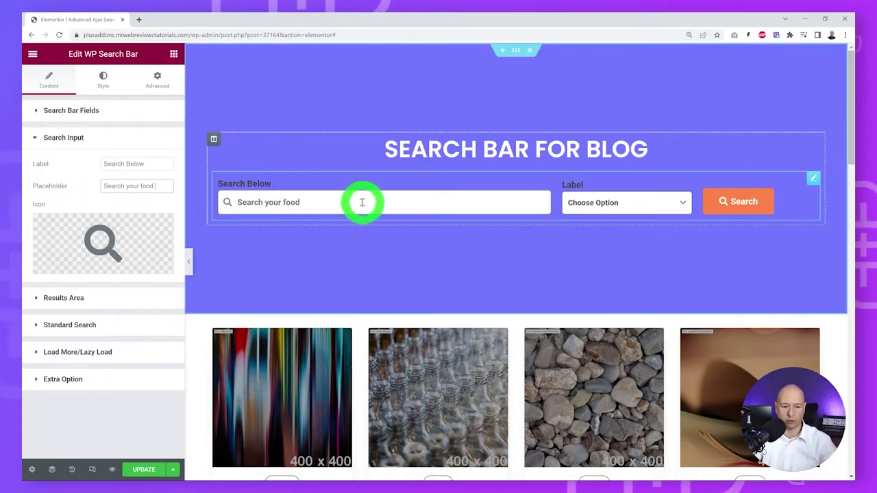
# Replace the search input's icon with the pizza slice icon, found by filtering the icon library for "pizza"
pyautogui.moveTo(166, 239)
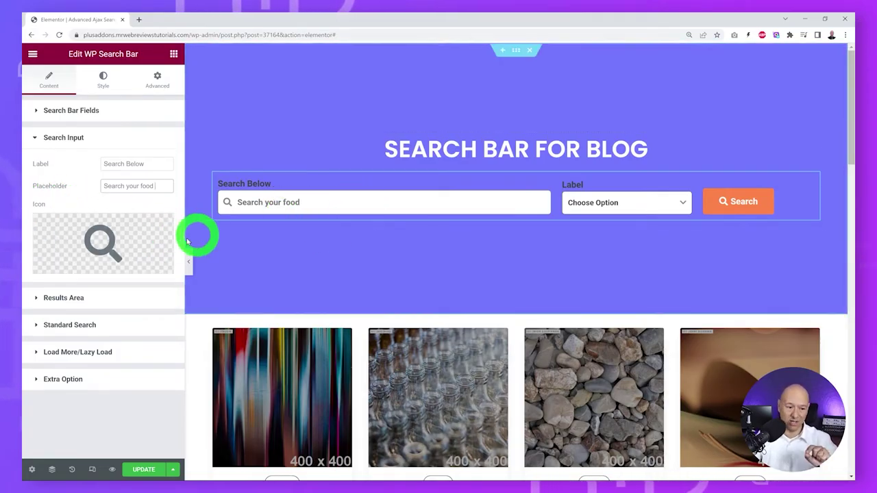
pyautogui.click(126, 247)
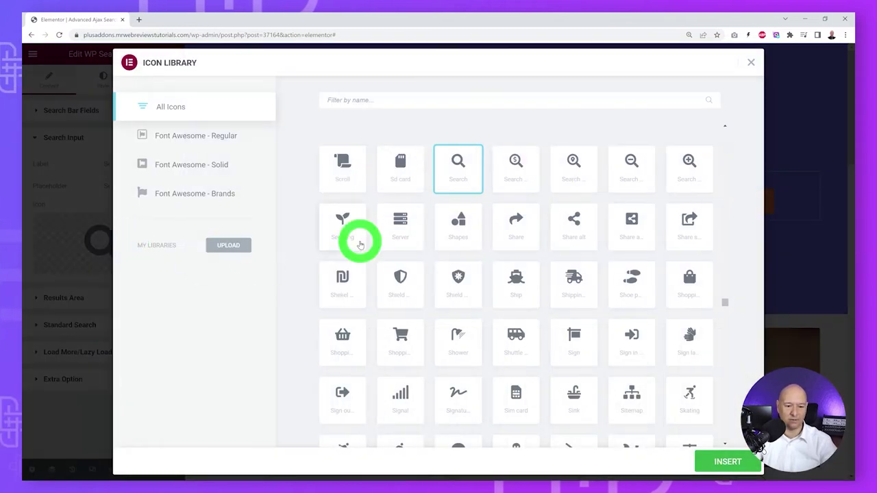
pyautogui.scroll(-10, 719, 319)
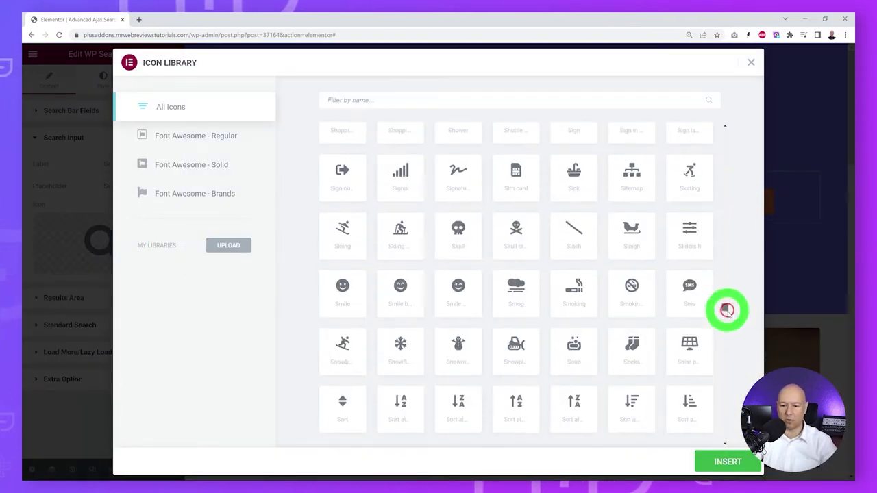
pyautogui.moveTo(727, 323); pyautogui.dragTo(733, 219)
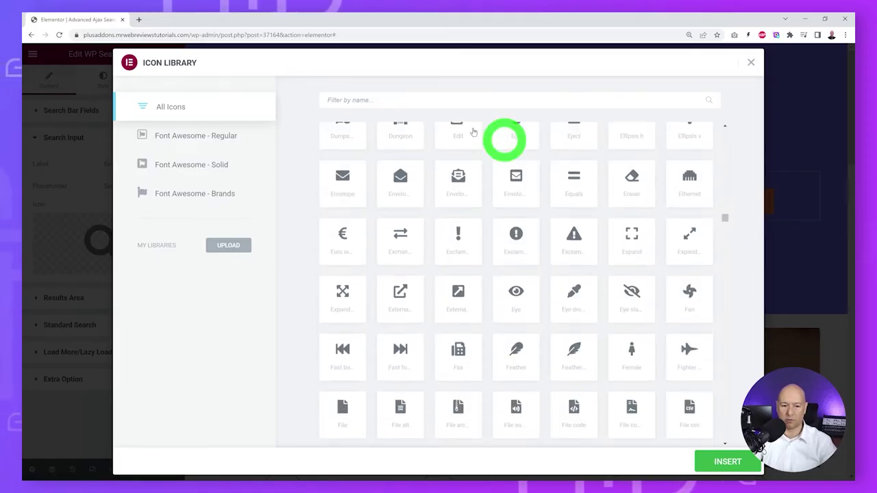
pyautogui.click(406, 100)
pyautogui.write('pizza')
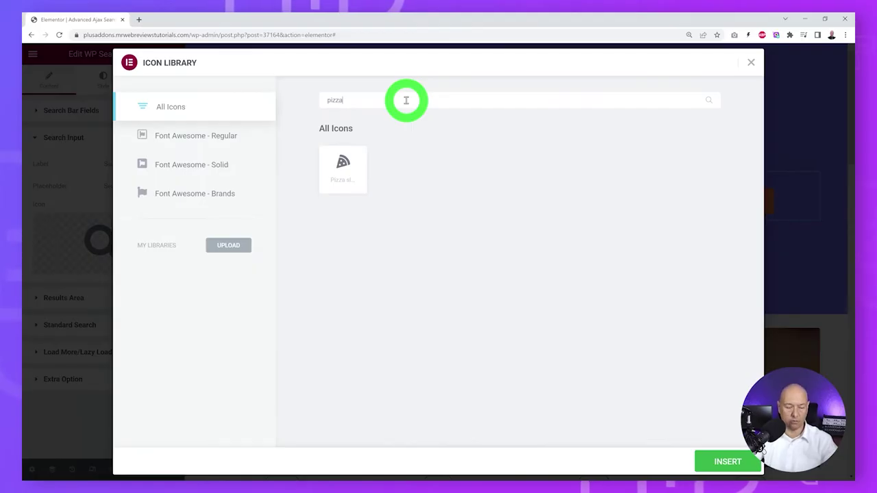
pyautogui.click(348, 170)
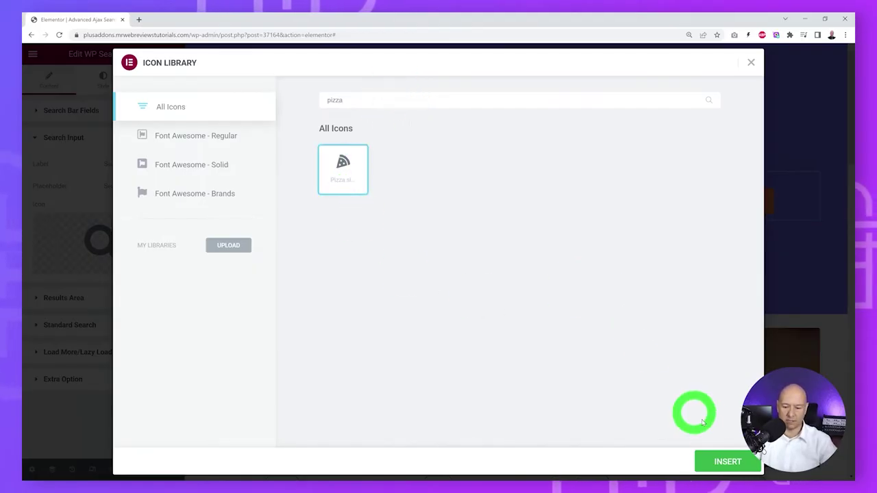
pyautogui.click(728, 459)
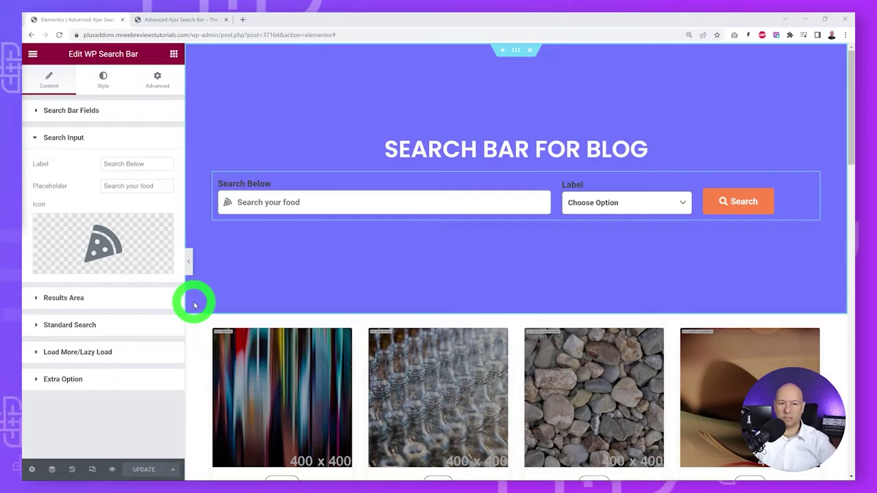
# Open the Results Area settings, search for "travel" in the preview, and look through the listed results
pyautogui.click(82, 297)
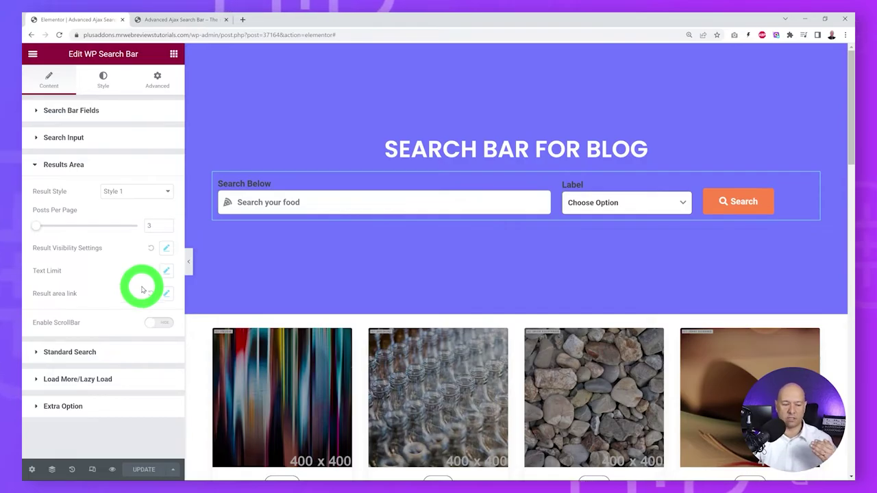
pyautogui.click(323, 206)
pyautogui.write('travel')
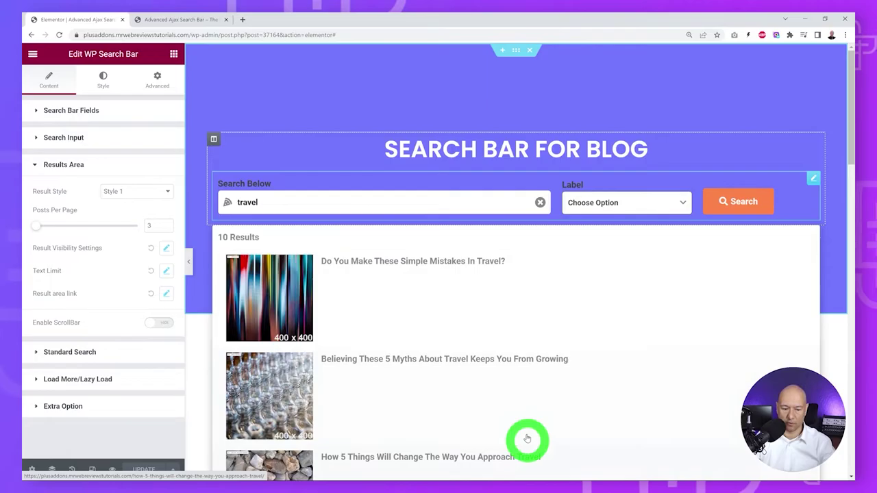
pyautogui.scroll(-3, 561, 335)
pyautogui.scroll(-1, 561, 330)
pyautogui.scroll(4, 562, 332)
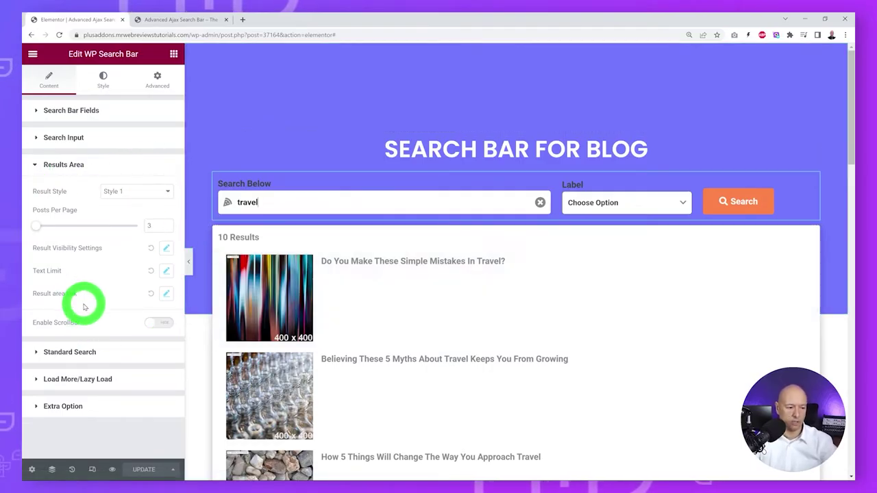
# Check the Result Style options, keep Style 1, and compare the previewed results with the Posts Per Page setting
pyautogui.click(168, 193)
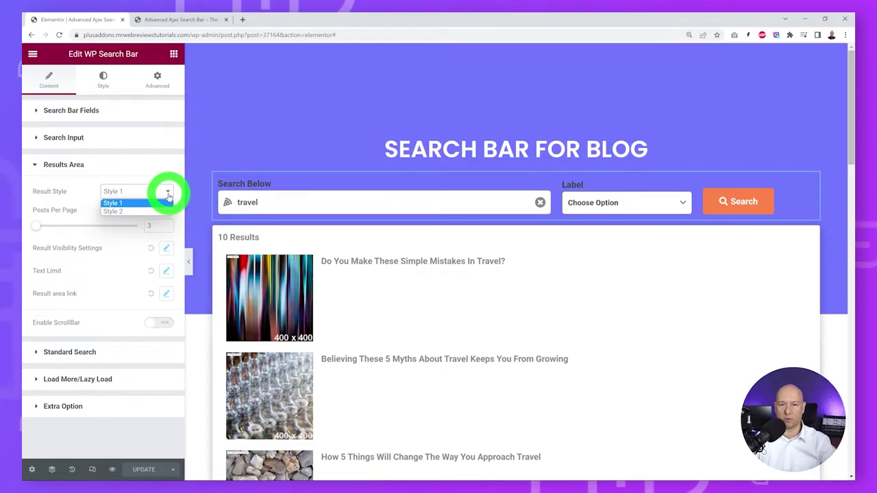
pyautogui.click(154, 203)
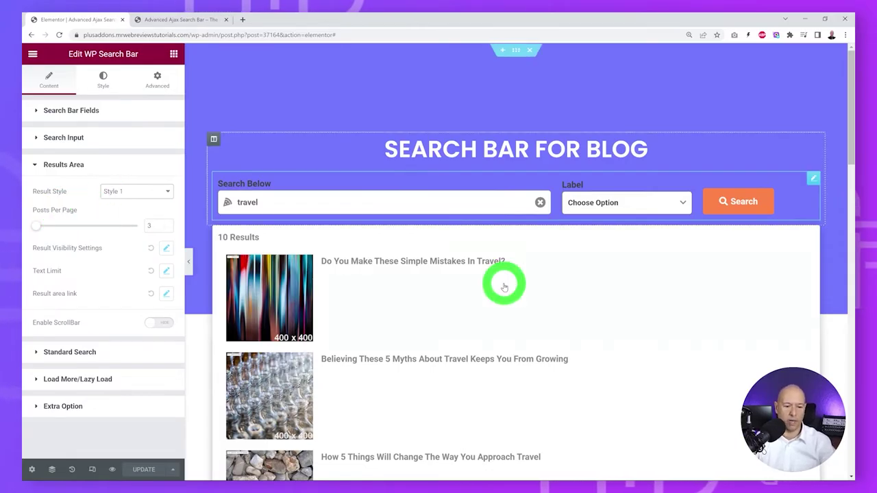
pyautogui.scroll(-1, 503, 286)
pyautogui.scroll(-2, 503, 286)
pyautogui.scroll(1, 458, 209)
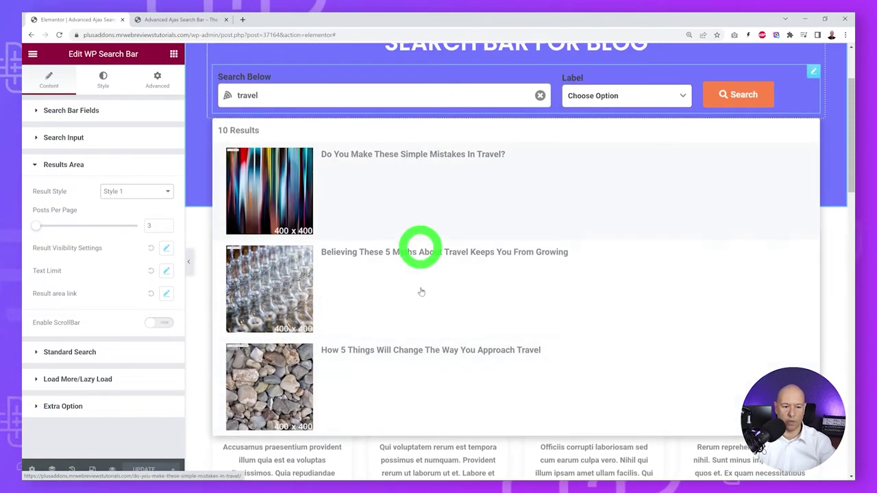
pyautogui.click(166, 226)
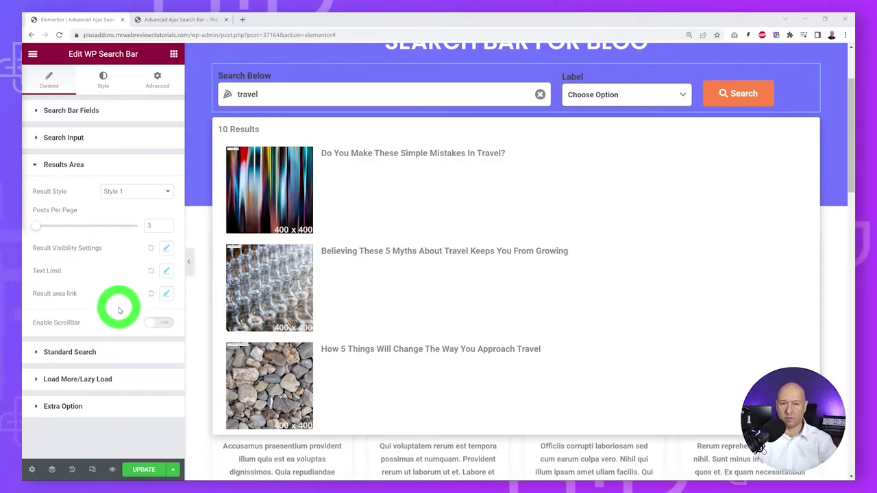
# Set the Total Result Text to "Destinations" in the result visibility settings and check it with a "travel" search in the preview
pyautogui.click(164, 249)
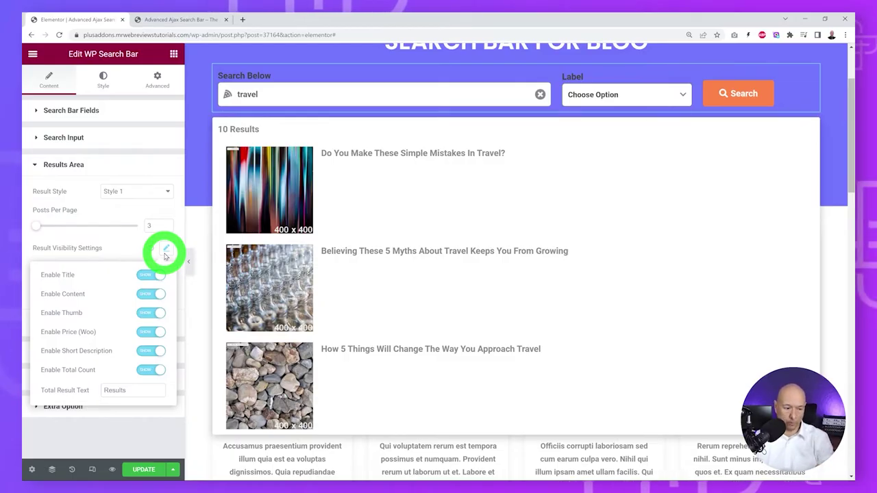
pyautogui.click(157, 295)
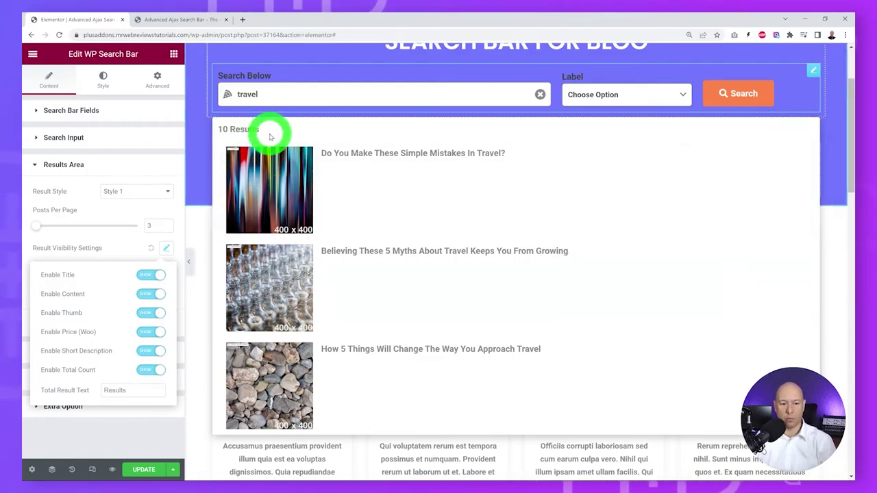
pyautogui.moveTo(149, 392); pyautogui.dragTo(104, 391)
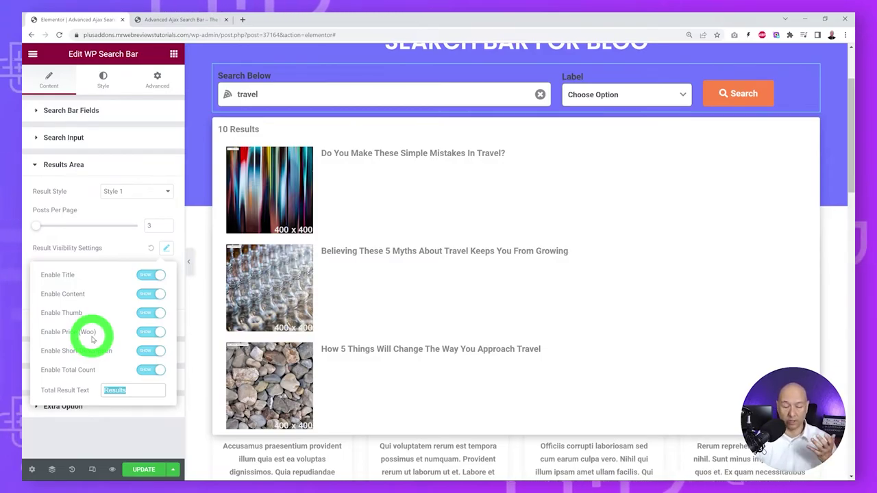
pyautogui.write('Destinations')
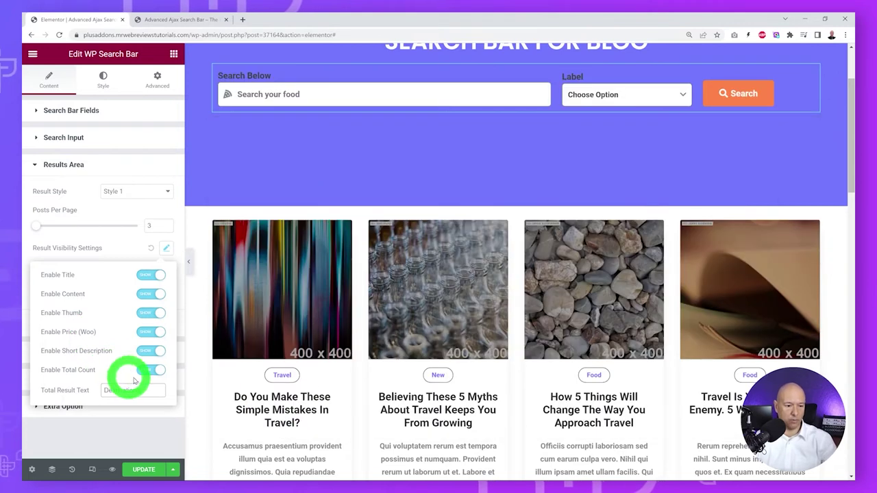
pyautogui.click(382, 94)
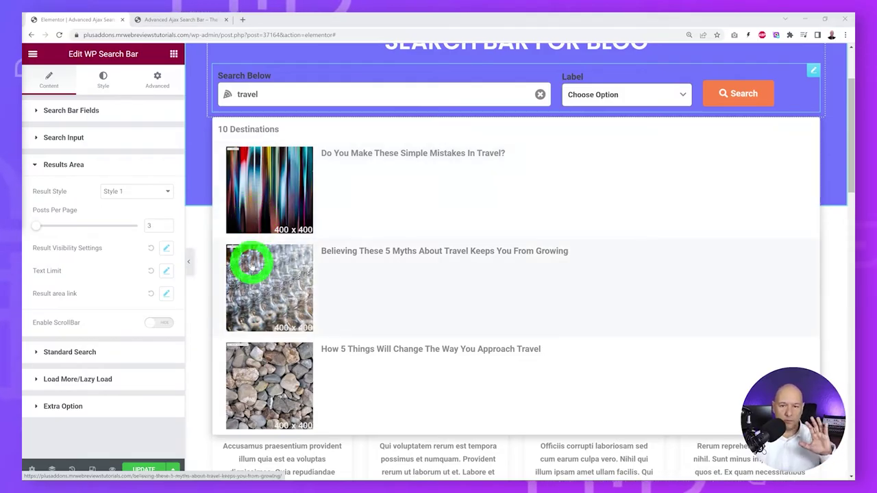
# Try the title limit in the Text Limit settings with Limit On kept at Character, and turn it off again
pyautogui.click(166, 271)
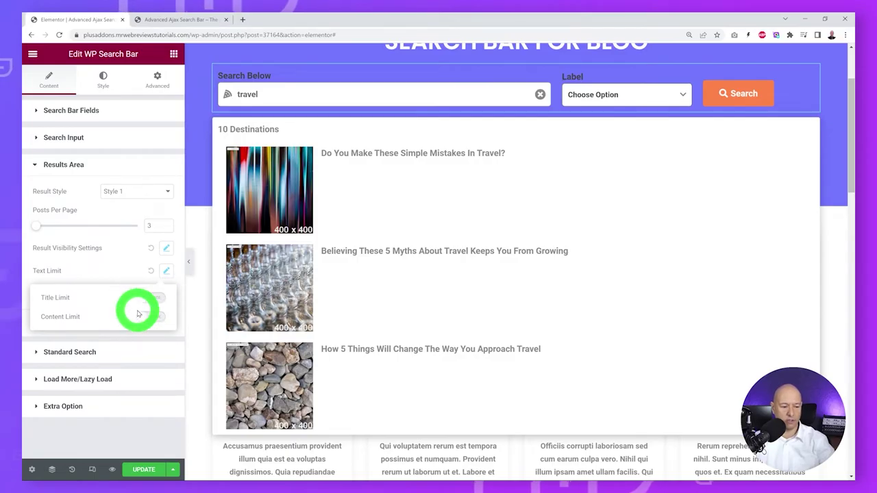
pyautogui.click(154, 299)
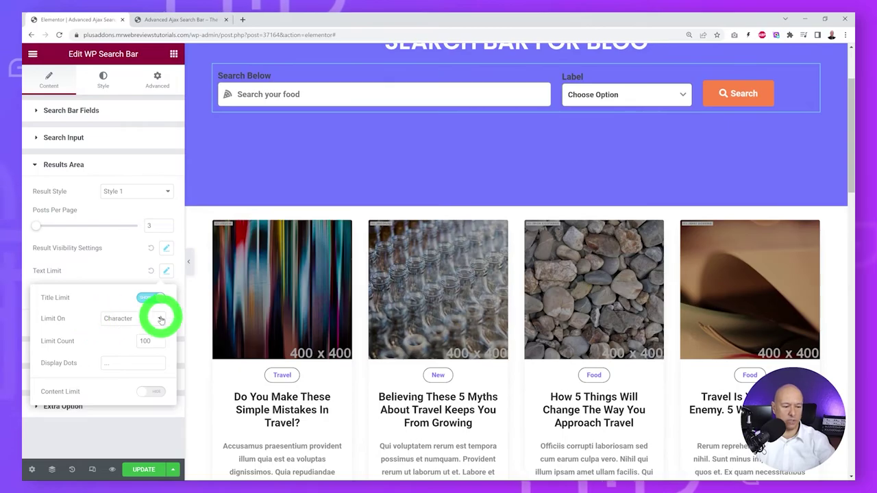
pyautogui.click(158, 318)
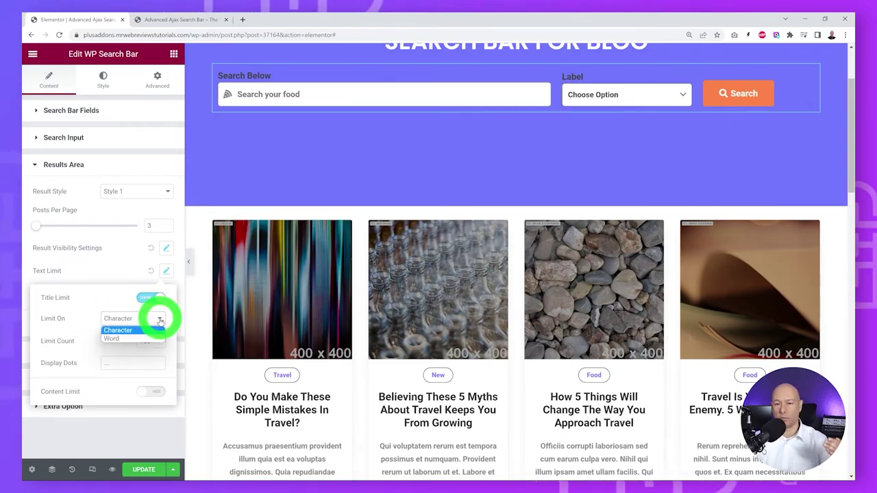
pyautogui.click(159, 320)
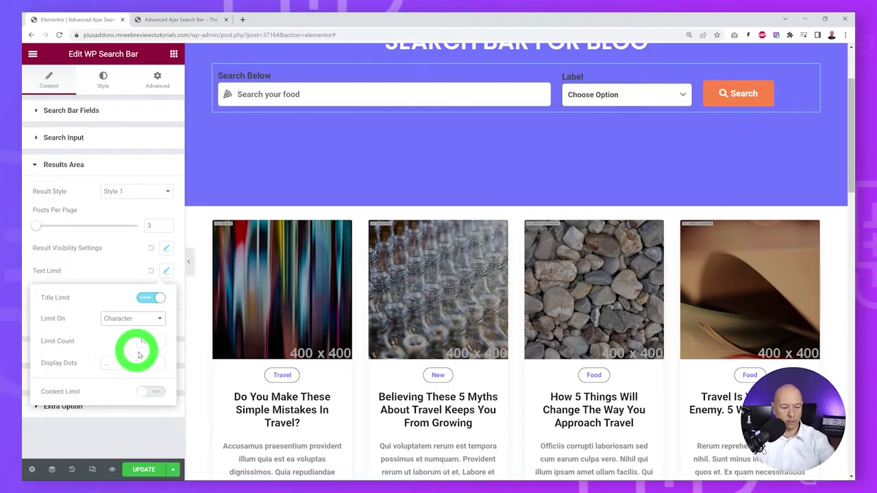
pyautogui.click(147, 297)
# Enable the content limit for the results, keeping Limit On at Character, and close the Text Limit settings
pyautogui.click(152, 319)
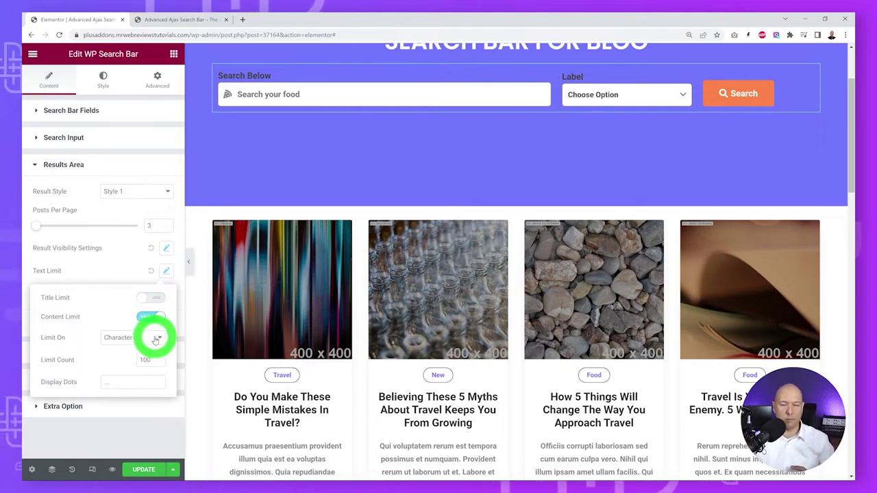
pyautogui.click(156, 339)
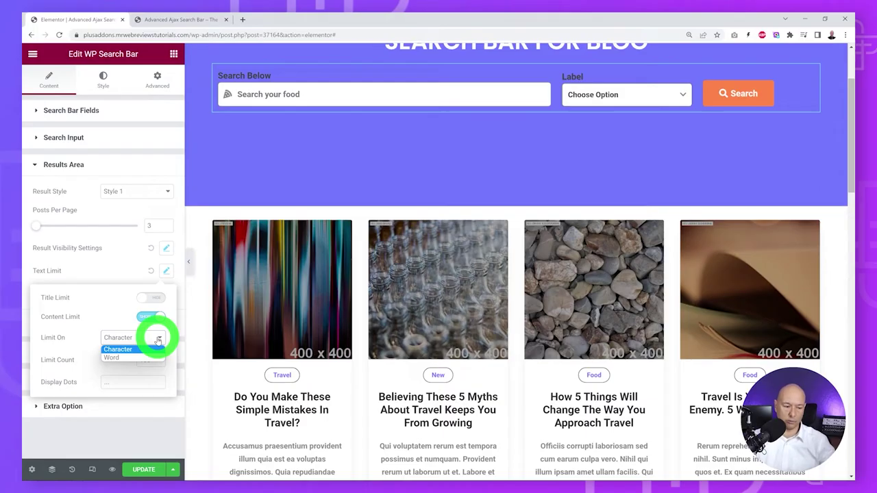
pyautogui.click(115, 270)
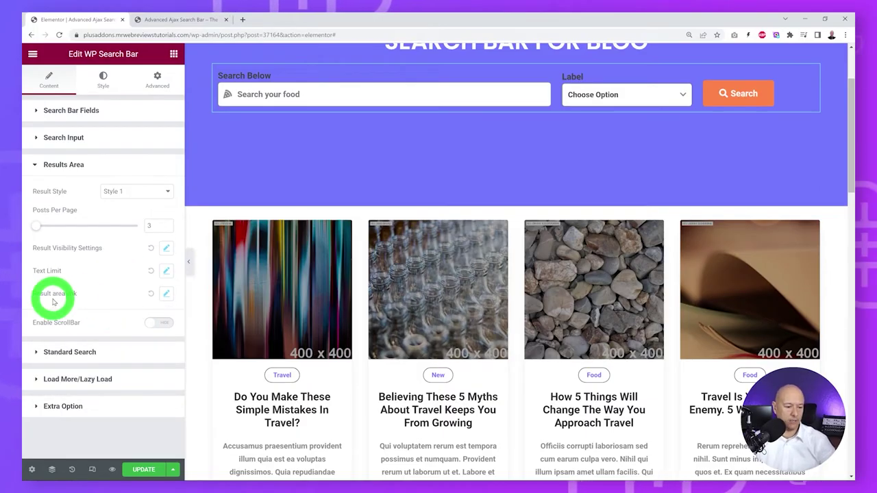
# Review the result area link settings and search for "travel" in the preview to check the result links
pyautogui.click(166, 293)
pyautogui.click(150, 320)
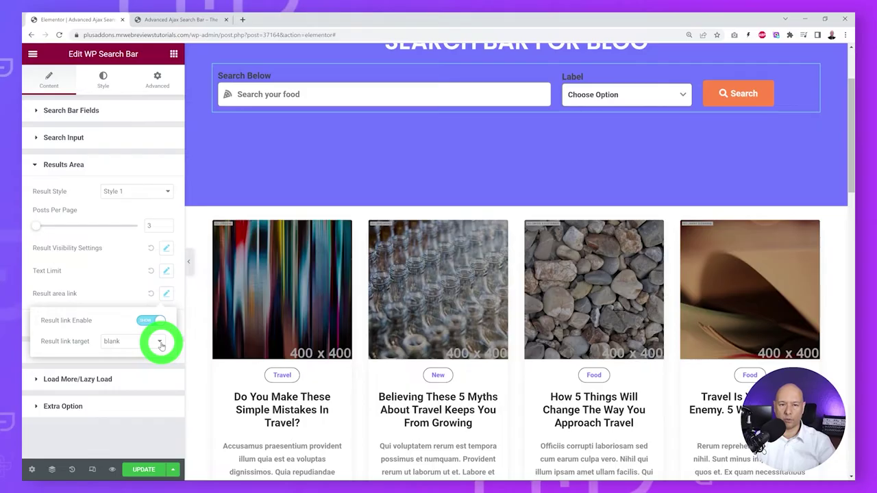
pyautogui.click(308, 98)
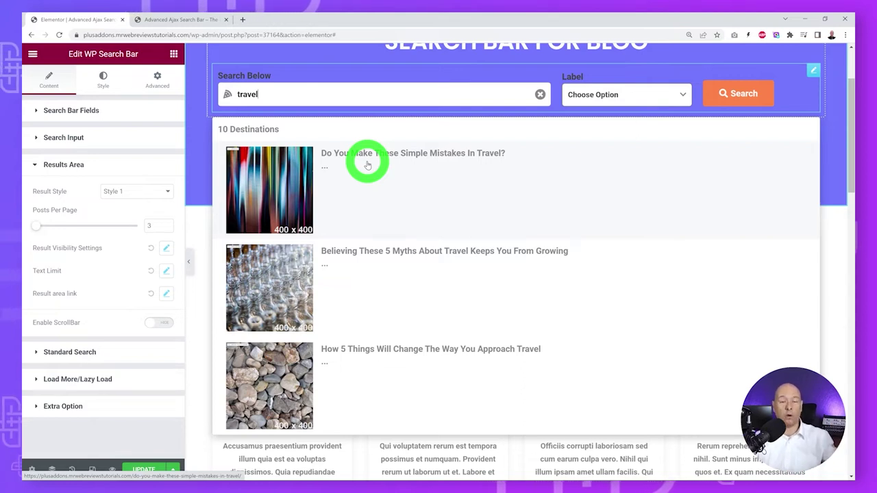
# Set the result link target to self and close the result area link settings
pyautogui.click(166, 293)
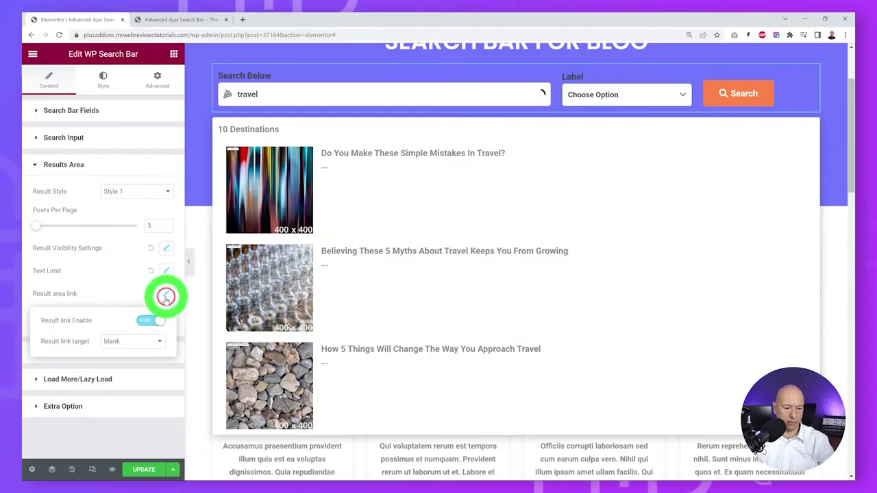
pyautogui.click(160, 342)
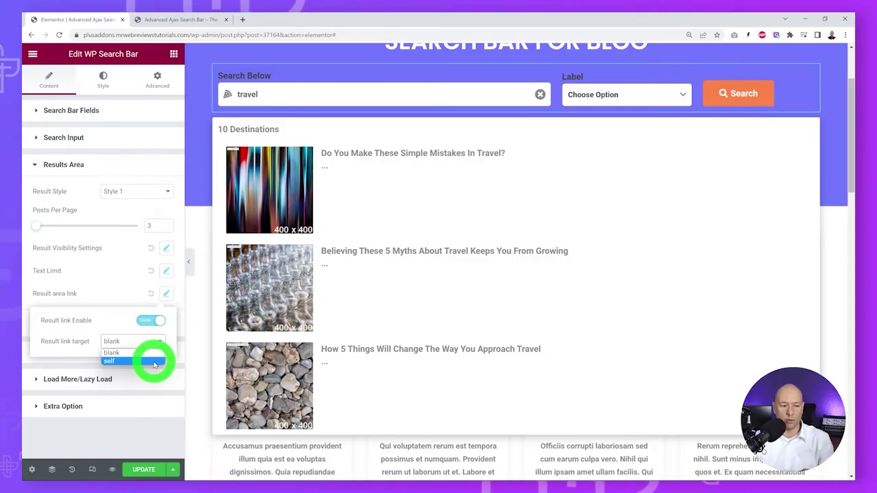
pyautogui.click(154, 361)
pyautogui.click(122, 289)
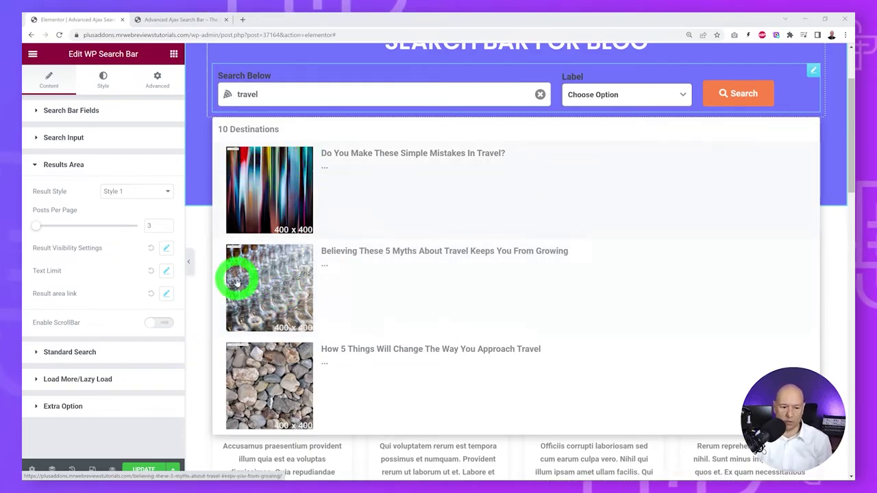
# Switch the search result style to Style 2 and set its desktop layout to Column 3
pyautogui.click(165, 193)
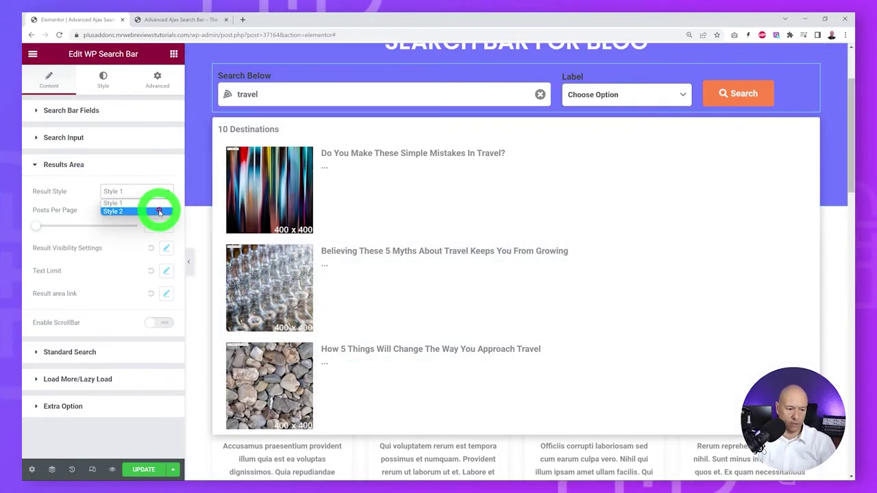
pyautogui.click(157, 209)
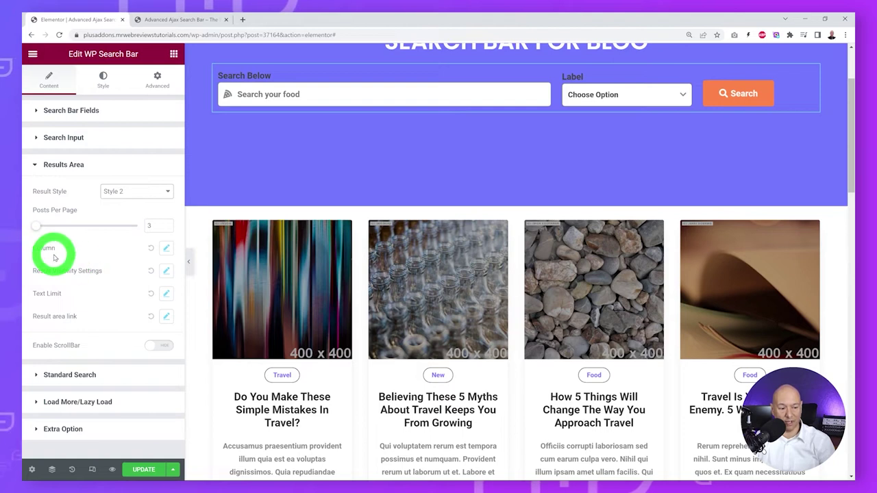
pyautogui.click(169, 251)
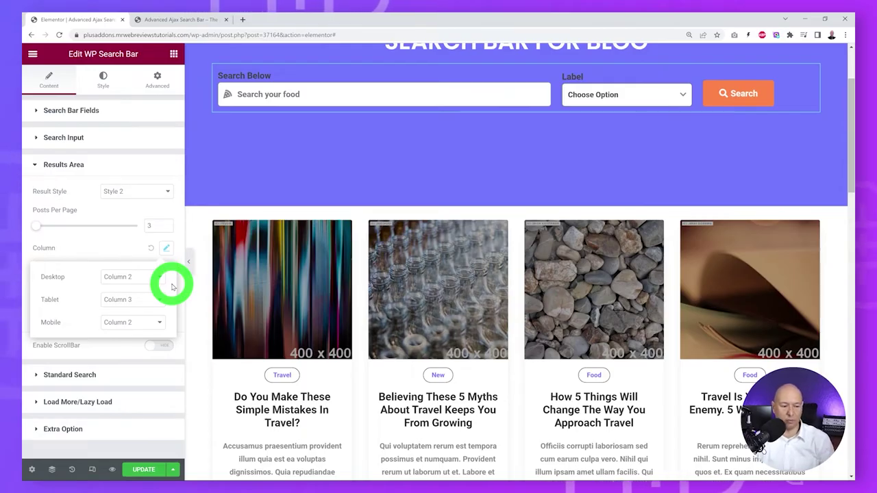
pyautogui.click(159, 277)
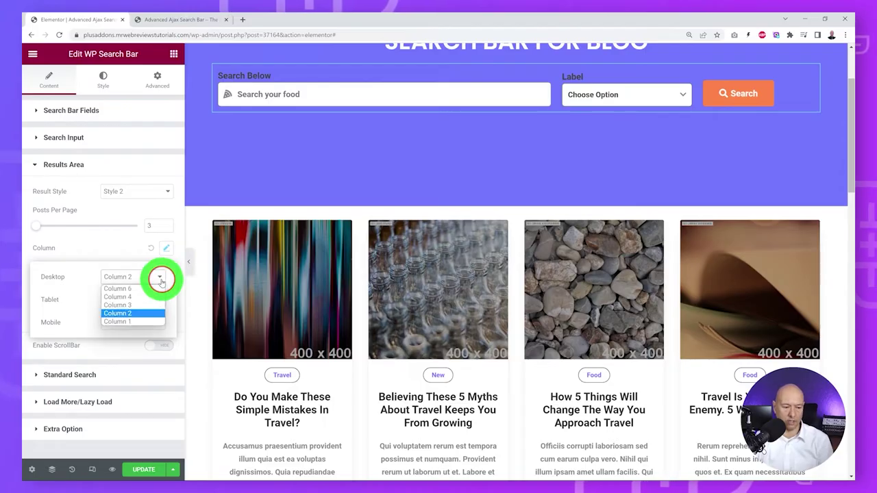
pyautogui.click(145, 305)
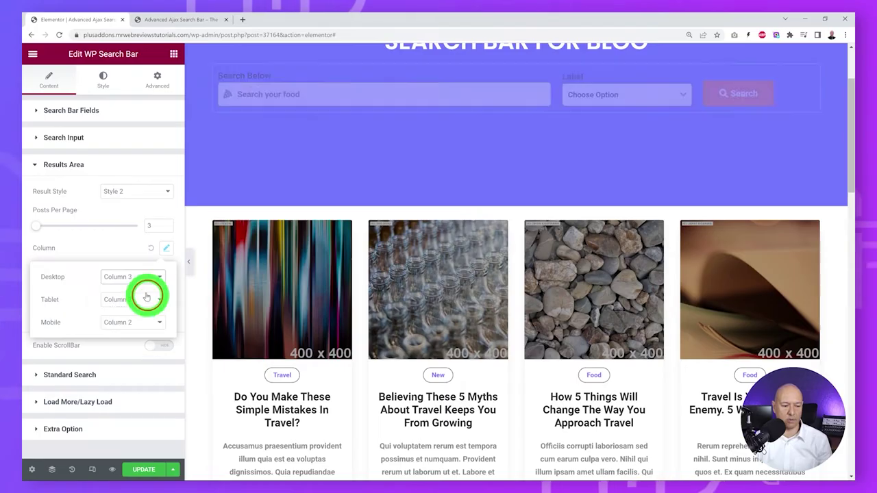
pyautogui.click(125, 258)
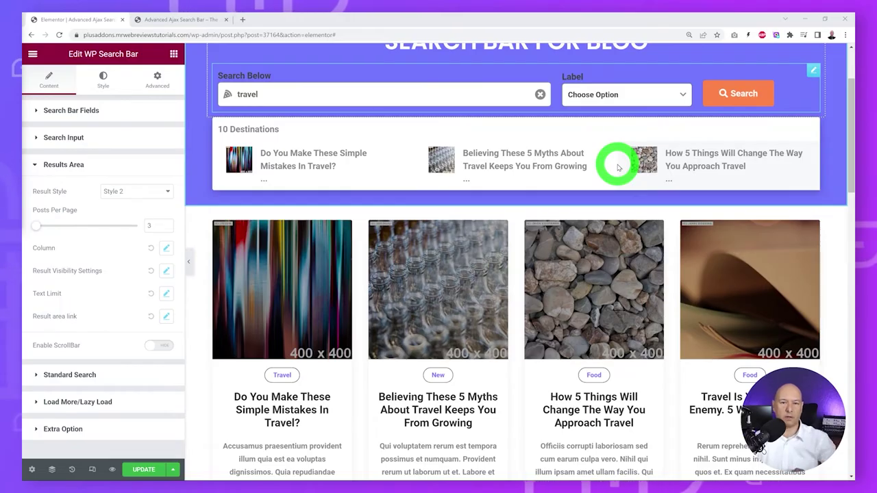
# Review the Search Type options in the Standard Search settings, keeping Default
pyautogui.click(87, 378)
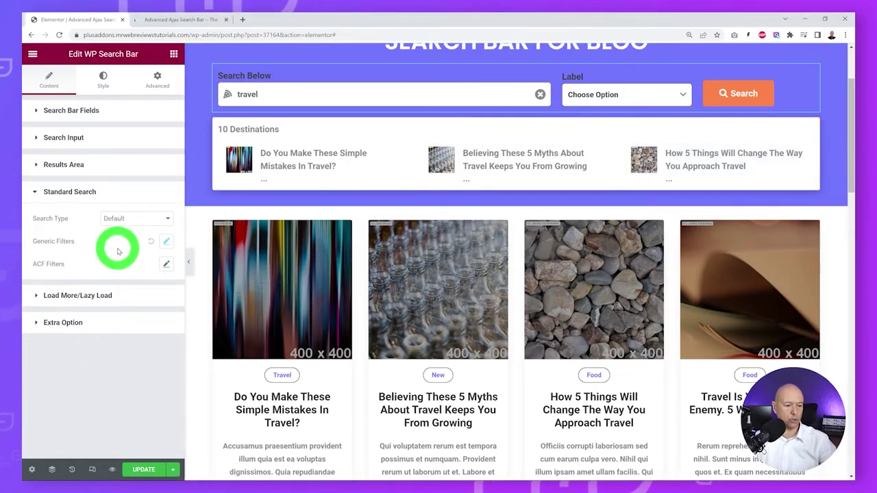
pyautogui.click(169, 219)
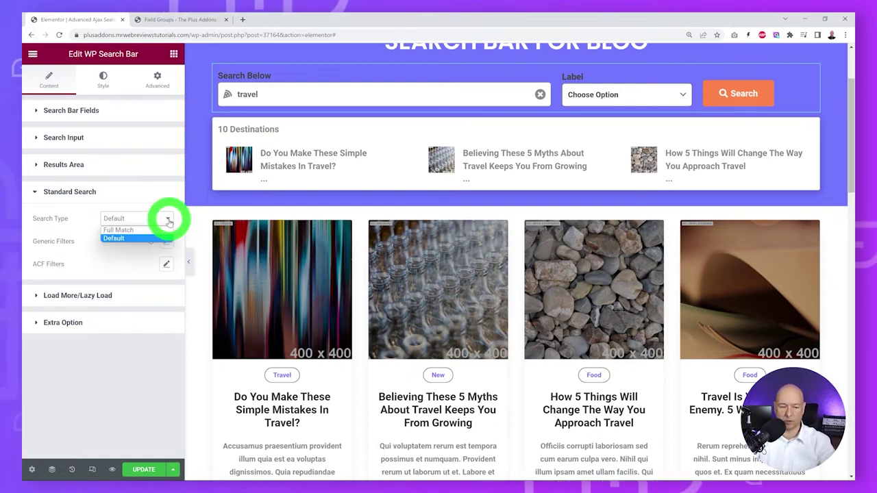
pyautogui.click(168, 221)
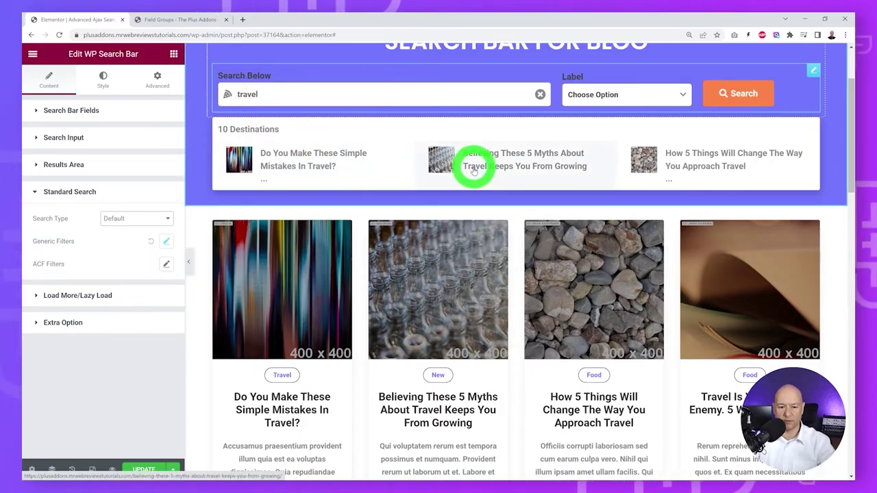
pyautogui.click(171, 218)
pyautogui.click(171, 218)
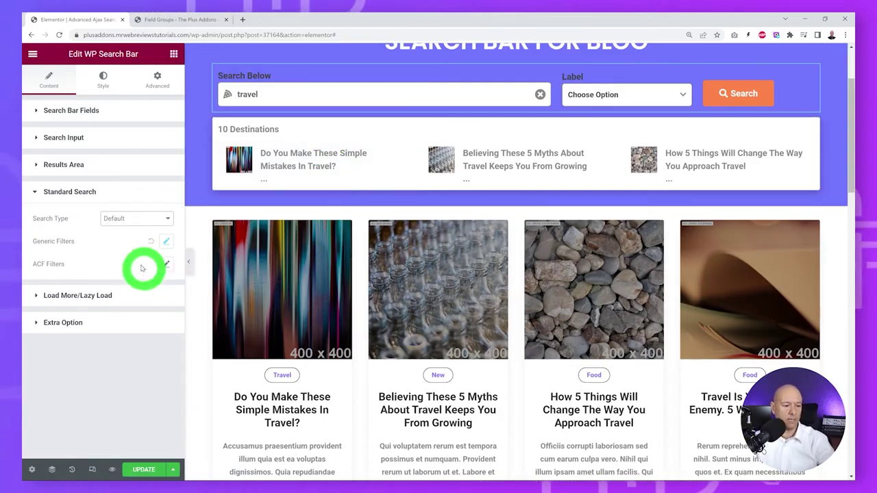
# Review the Generic Filters and the ACF Filters options for the standard search
pyautogui.click(165, 245)
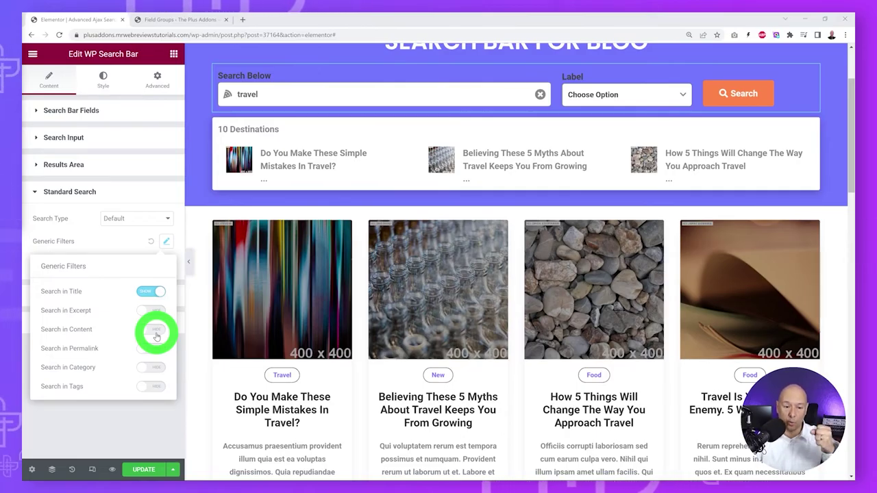
pyautogui.click(108, 249)
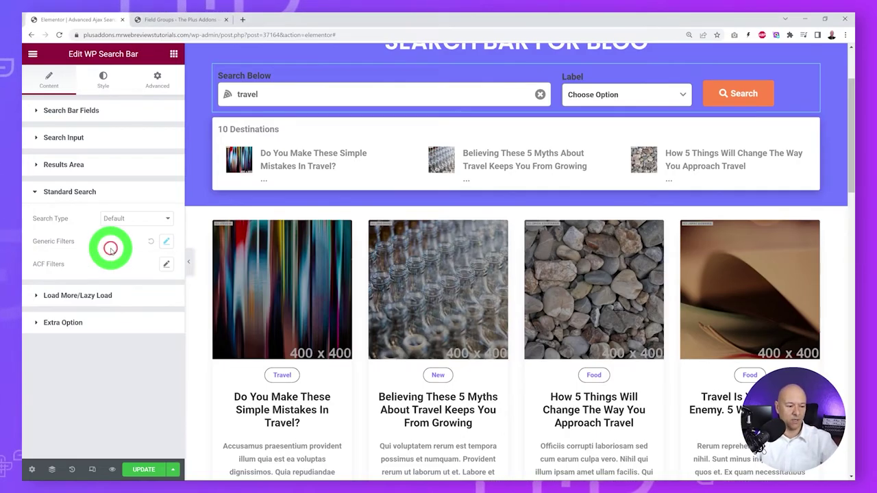
pyautogui.click(165, 266)
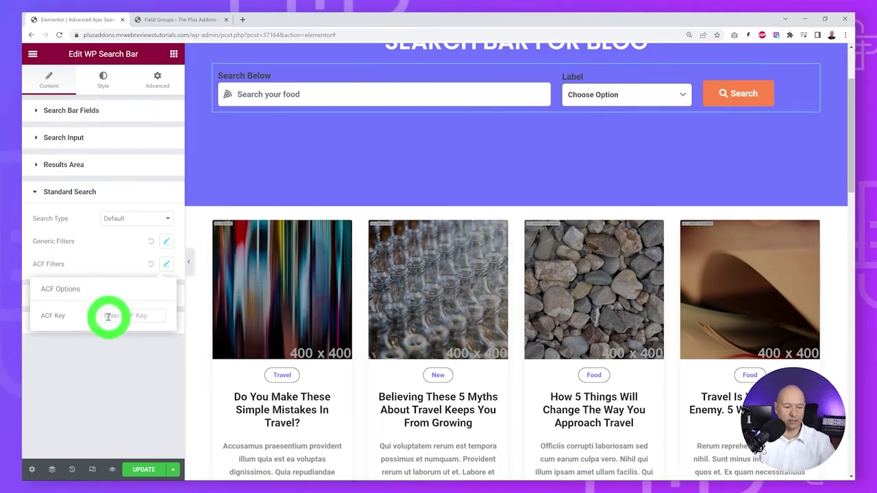
pyautogui.click(113, 255)
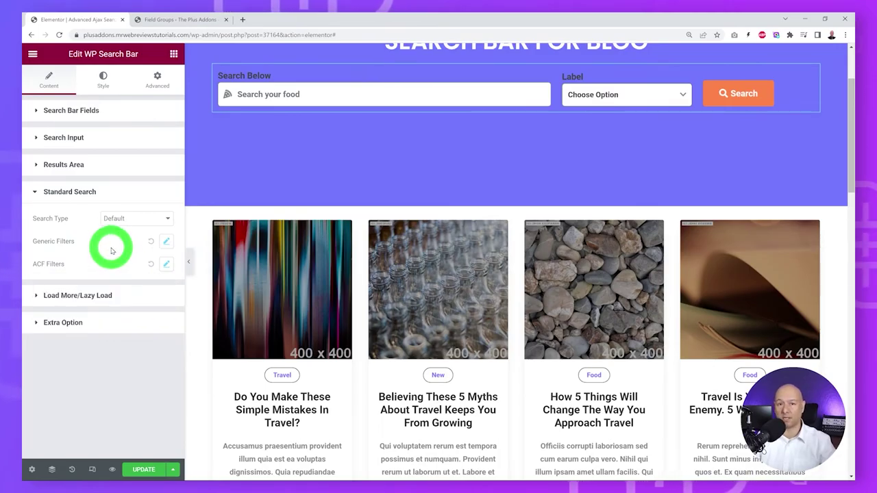
# Open the Real Estate Website field group in Advanced Custom Fields and copy the Bedrooms field's name, room_size
pyautogui.click(176, 20)
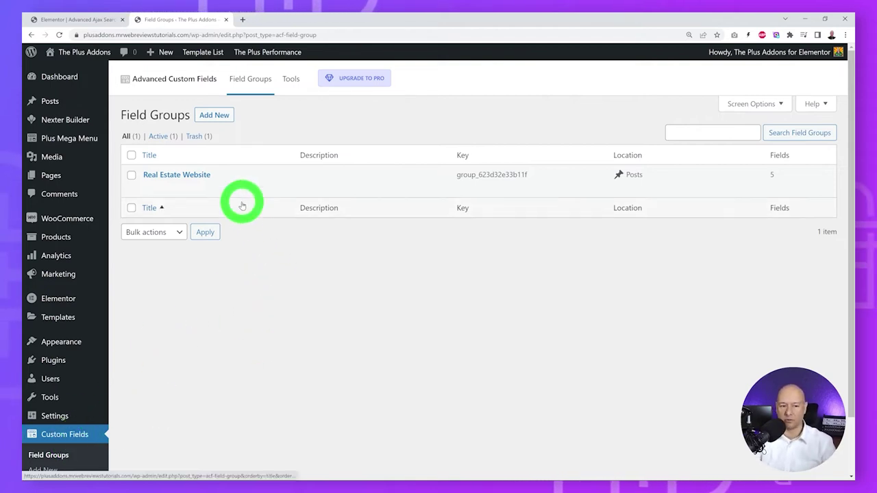
pyautogui.click(178, 175)
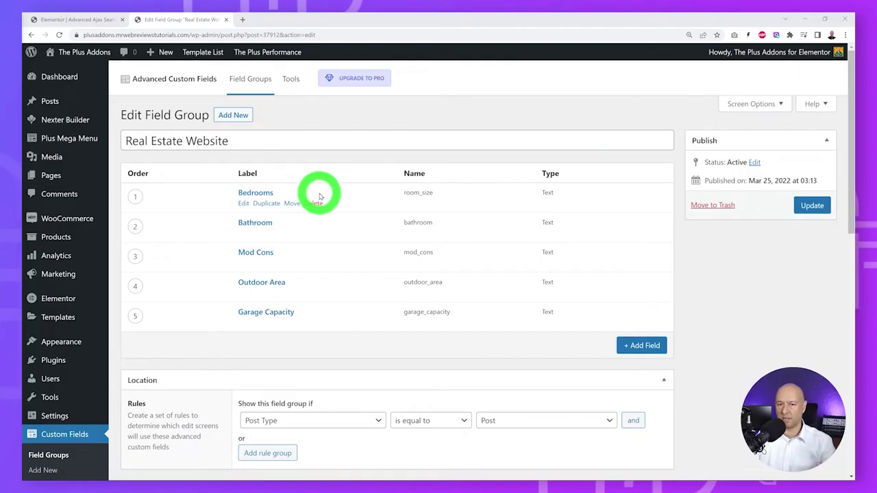
pyautogui.click(265, 194)
pyautogui.scroll(-1, 329, 256)
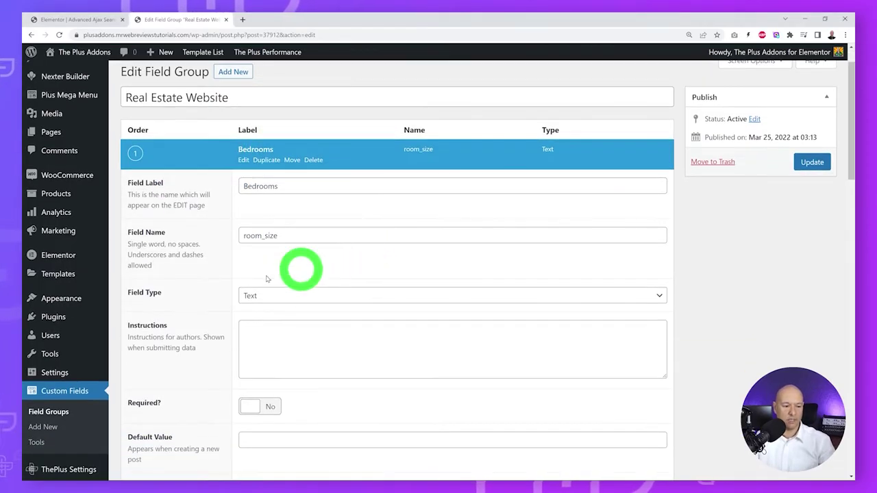
pyautogui.moveTo(280, 236); pyautogui.dragTo(223, 239)
pyautogui.hotkey('ctrl', 'c')
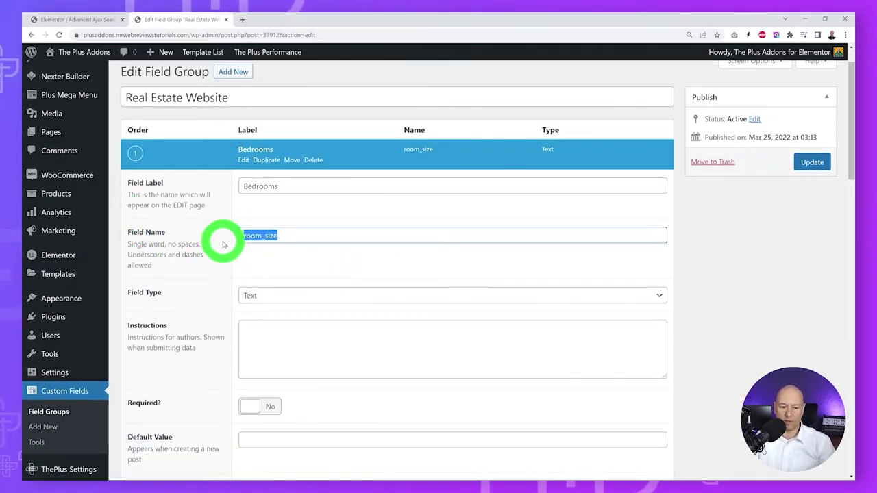
# Return to the Elementor editor and enter room_size as the ACF Key in the ACF Filters
pyautogui.click(79, 20)
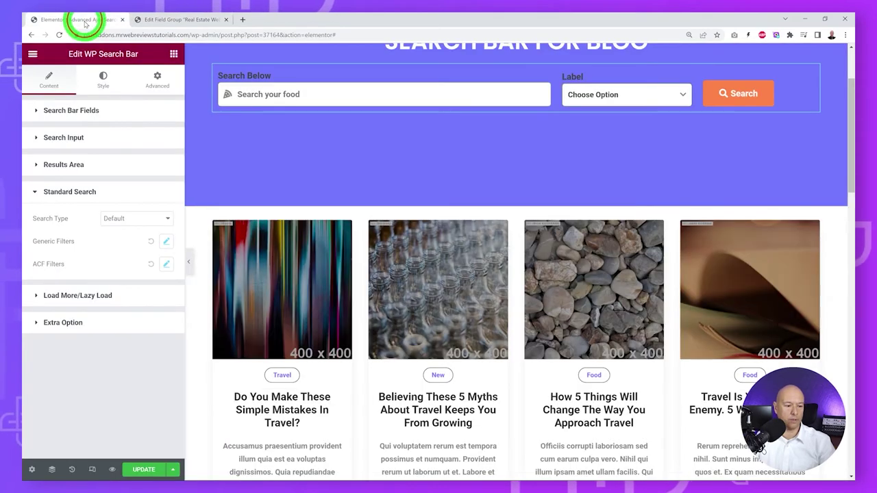
pyautogui.click(167, 266)
pyautogui.click(141, 314)
pyautogui.hotkey('ctrl', 'v')
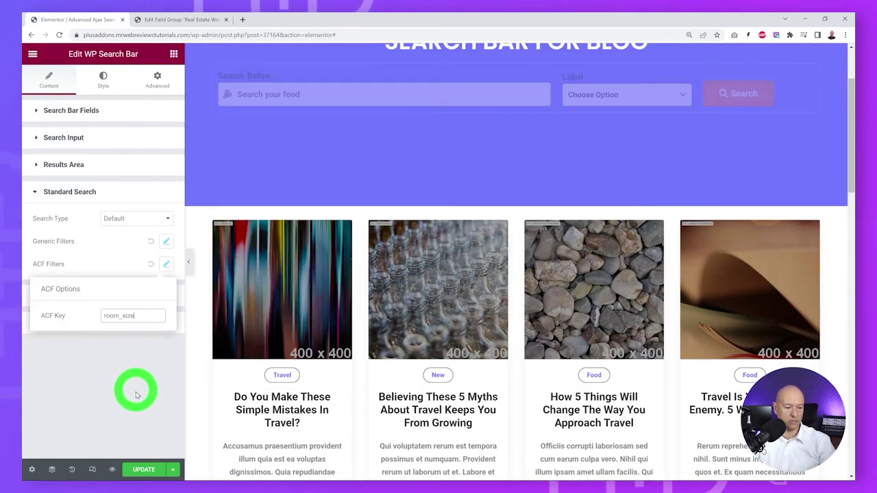
pyautogui.click(136, 396)
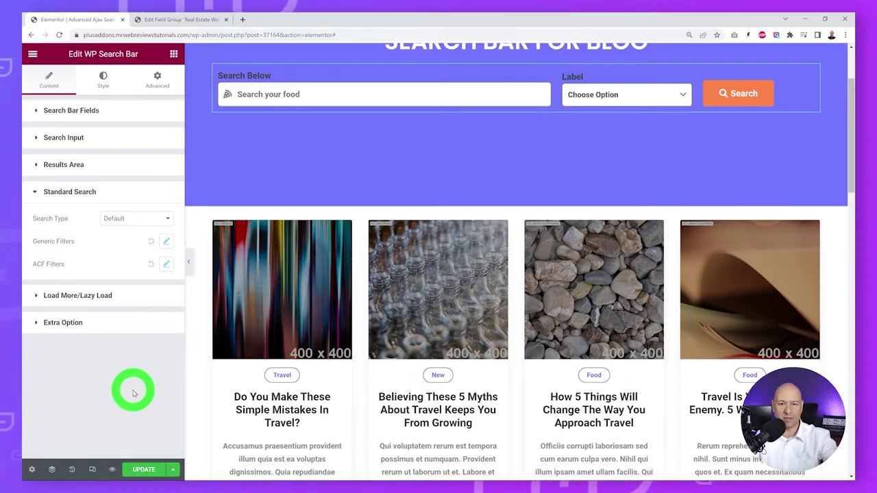
# Try Pagination and Load More as the loading options for the search results and review their settings
pyautogui.click(103, 296)
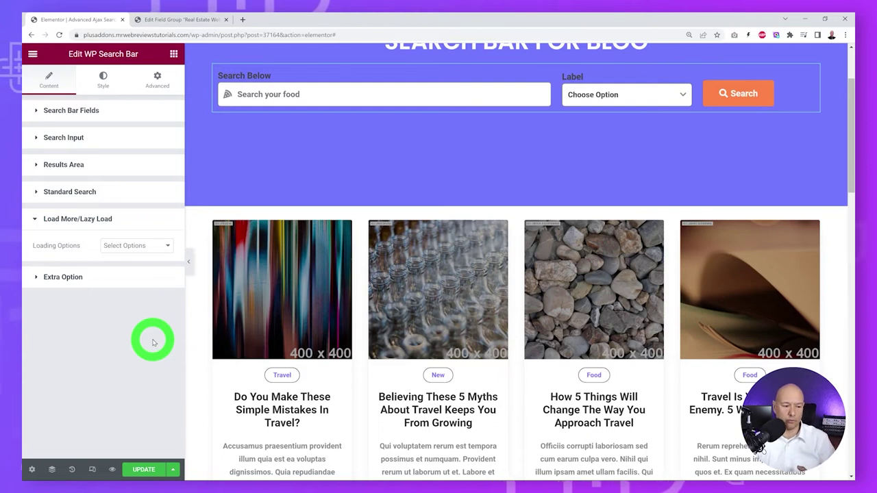
pyautogui.click(169, 245)
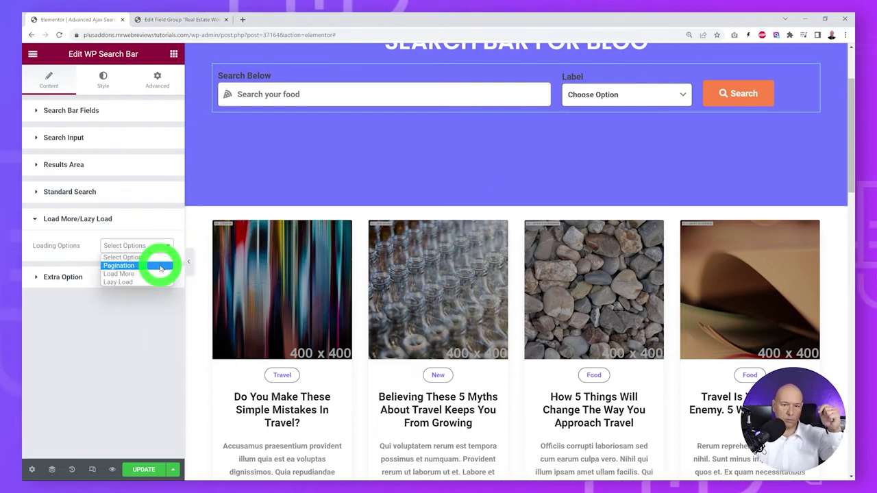
pyautogui.click(161, 266)
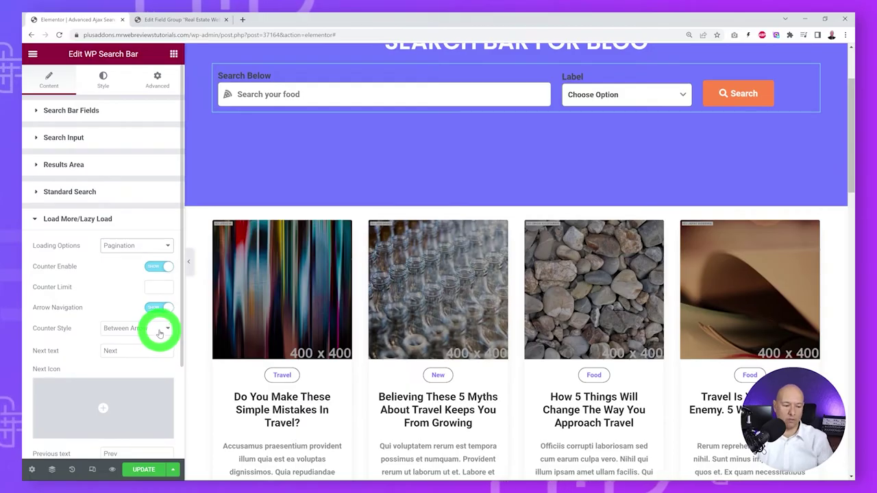
pyautogui.click(164, 247)
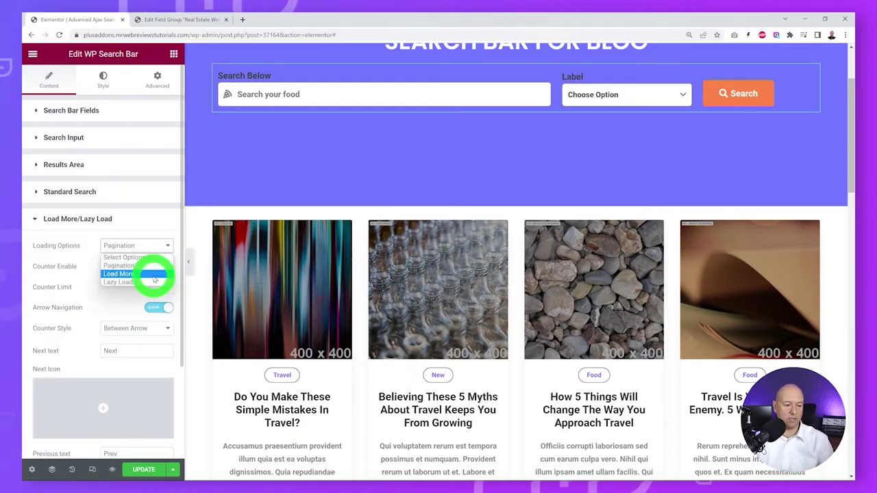
pyautogui.click(155, 275)
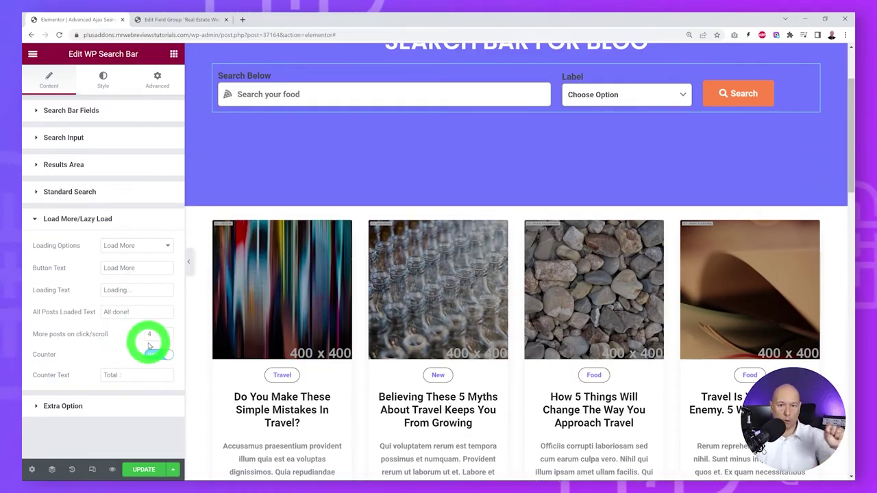
# Set the results' loading option to Lazy Load and close the Load More/Lazy Load settings
pyautogui.click(166, 246)
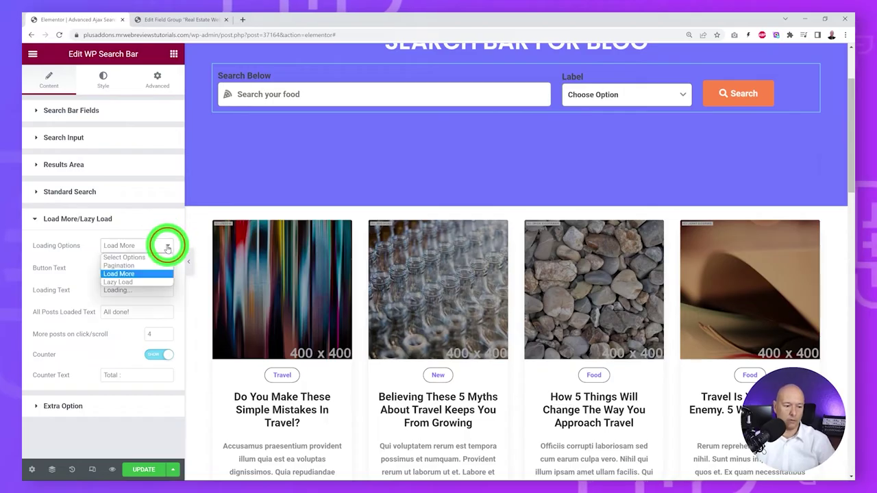
pyautogui.click(149, 283)
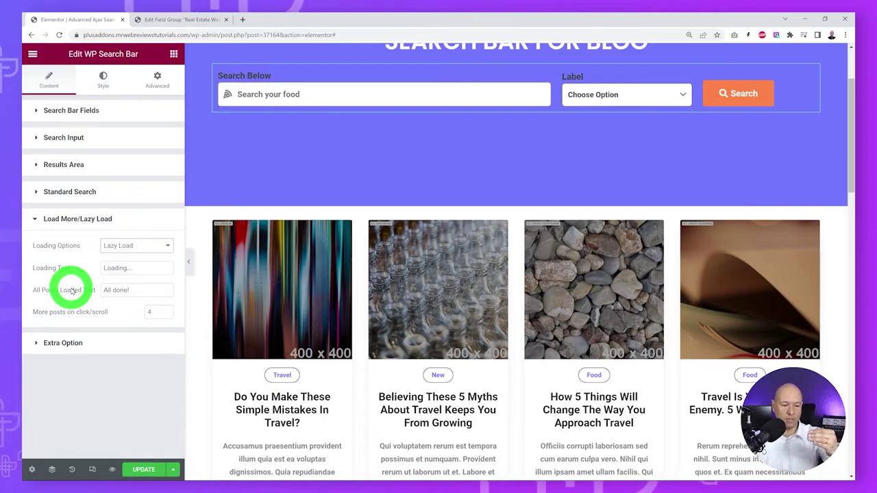
pyautogui.click(79, 219)
# Review the Extra Option settings and preview the page with AJAX Search enabled, testing a search for "travel"
pyautogui.click(96, 248)
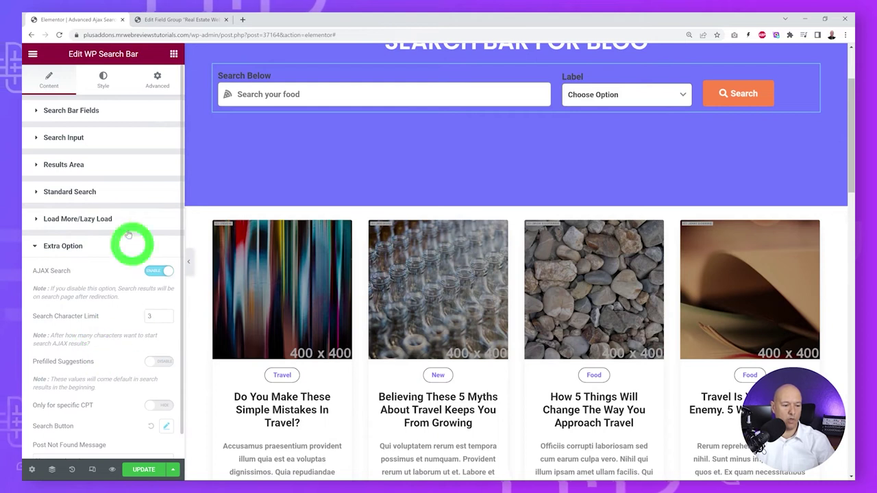
pyautogui.scroll(-1, 102, 370)
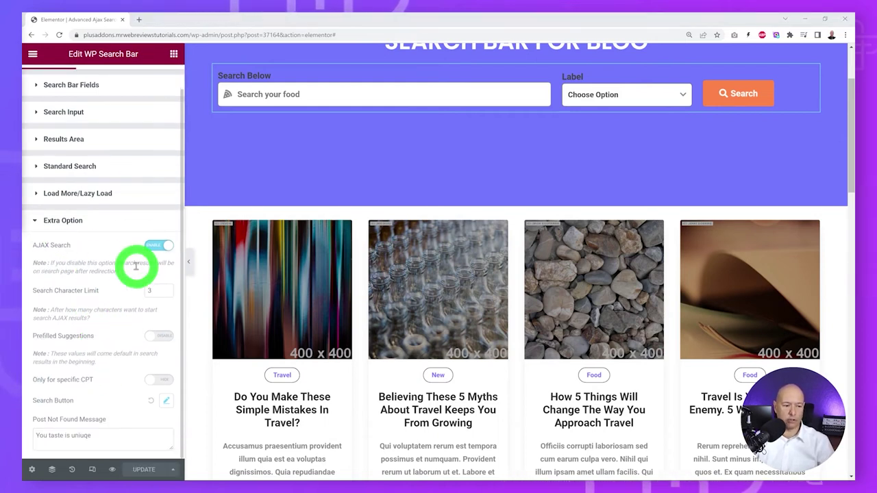
pyautogui.click(159, 245)
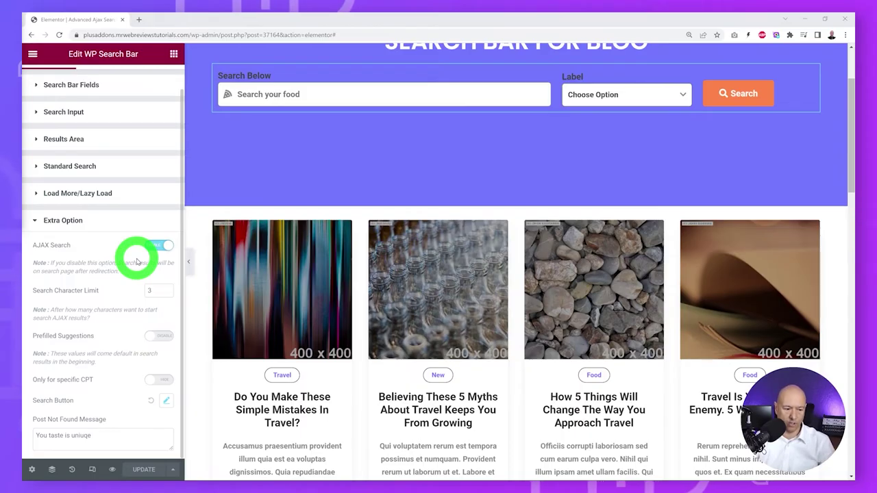
pyautogui.click(113, 469)
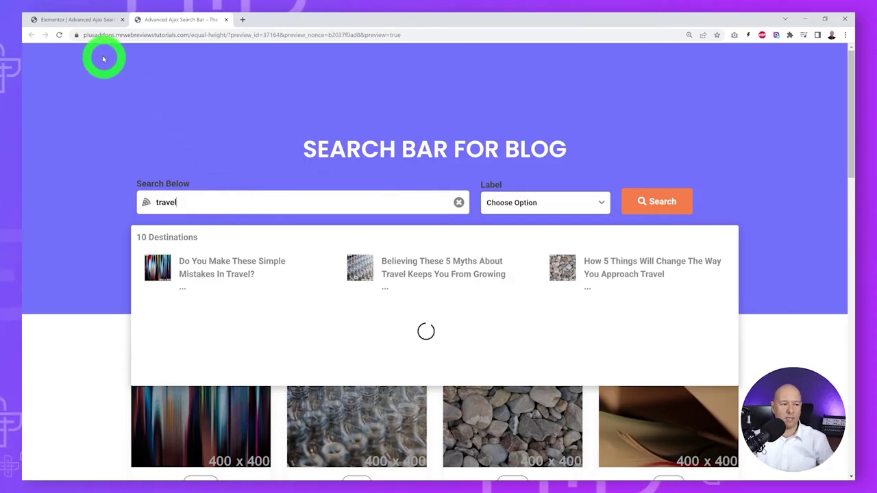
# Return to the Elementor editor, disable AJAX Search and update the page
pyautogui.click(78, 20)
pyautogui.click(163, 246)
pyautogui.click(146, 468)
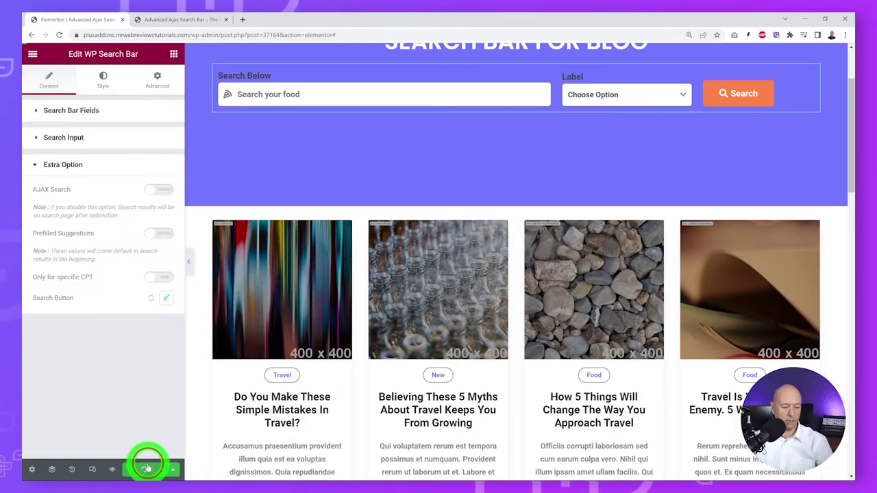
# Search for "travel" on the preview page and examine the search results page
pyautogui.click(180, 19)
pyautogui.click(251, 199)
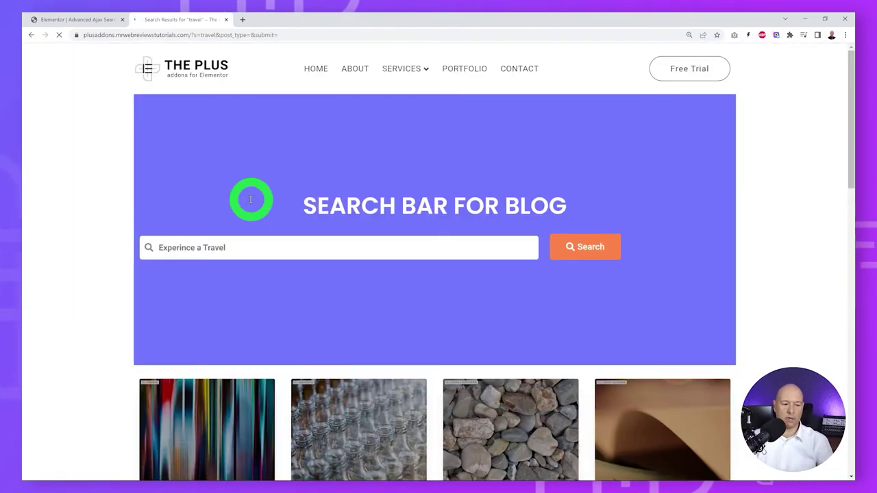
pyautogui.scroll(-3, 250, 226)
pyautogui.scroll(-2, 458, 306)
pyautogui.scroll(5, 435, 305)
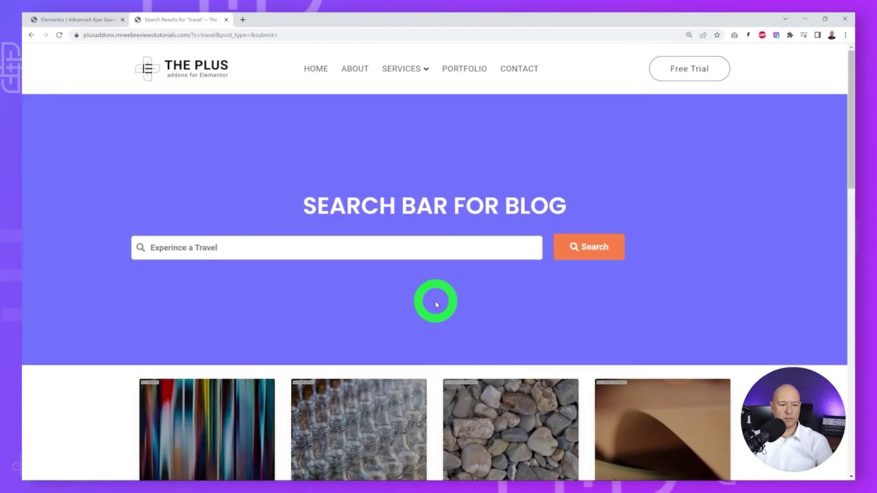
# Return to the Elementor editor, re-enable AJAX Search and test a search for "travel" on the canvas
pyautogui.click(89, 19)
pyautogui.click(156, 190)
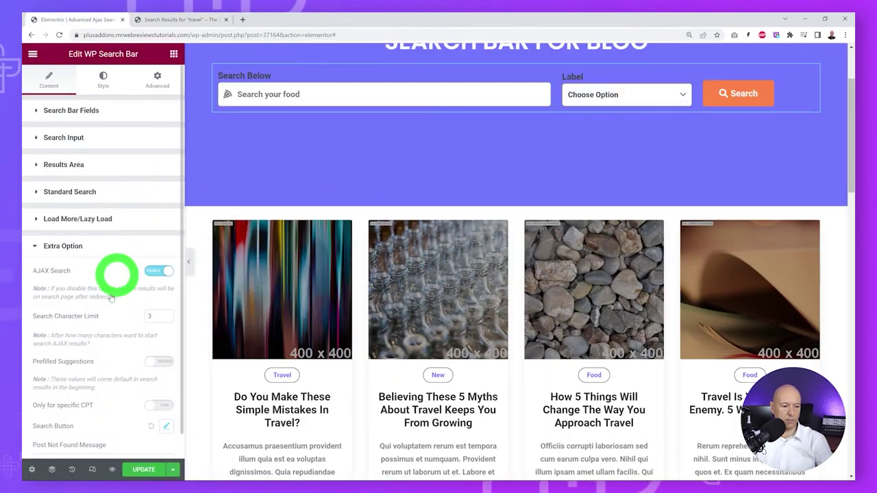
pyautogui.scroll(-1, 119, 320)
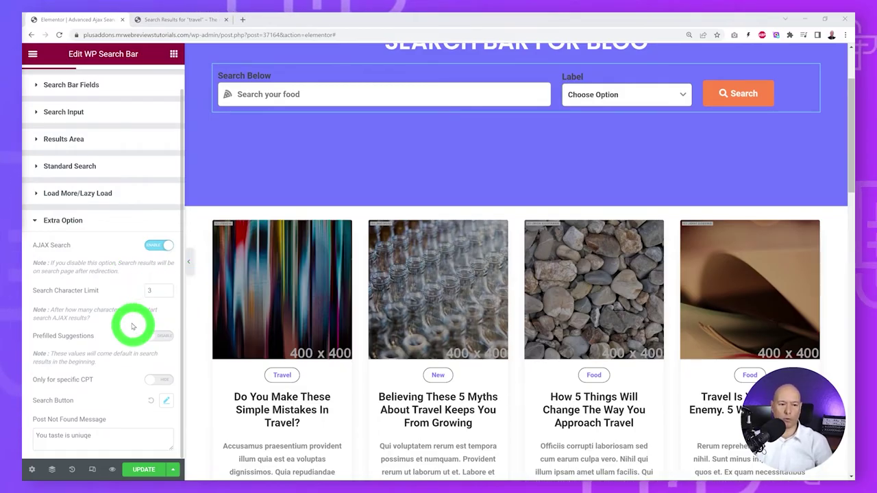
pyautogui.click(308, 98)
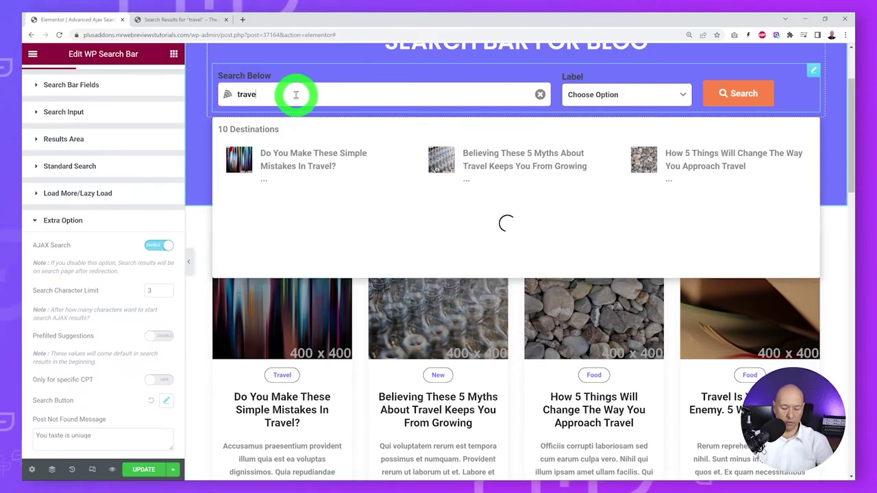
pyautogui.write('l')
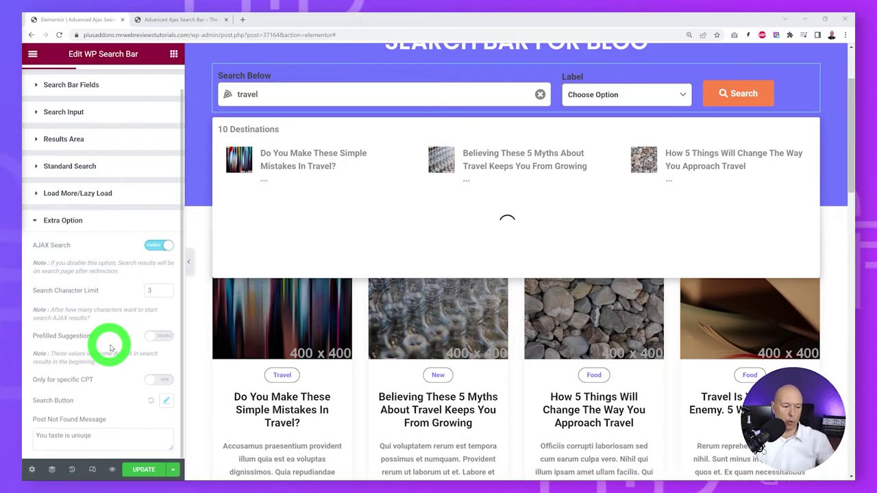
# Enable Prefilled Suggestions with the words "Travel | Cooking | Cars" and update the page
pyautogui.click(153, 337)
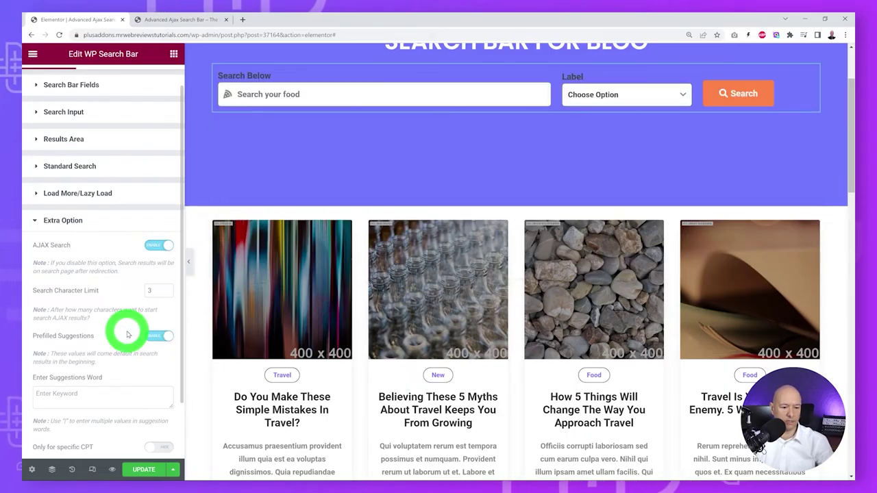
pyautogui.scroll(-1, 126, 331)
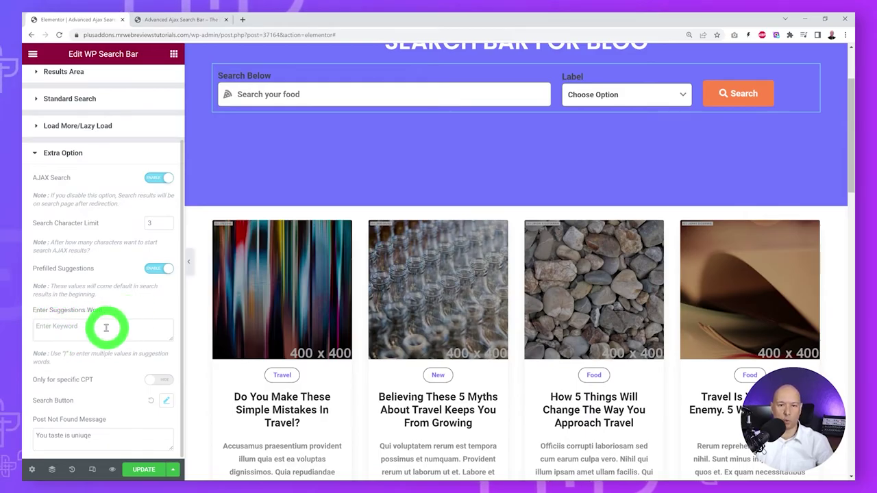
pyautogui.write('Travel')
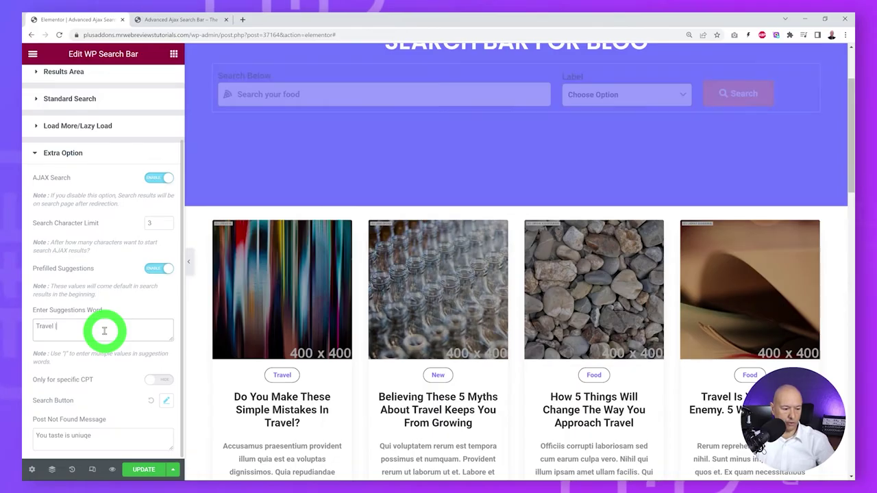
pyautogui.write('|')
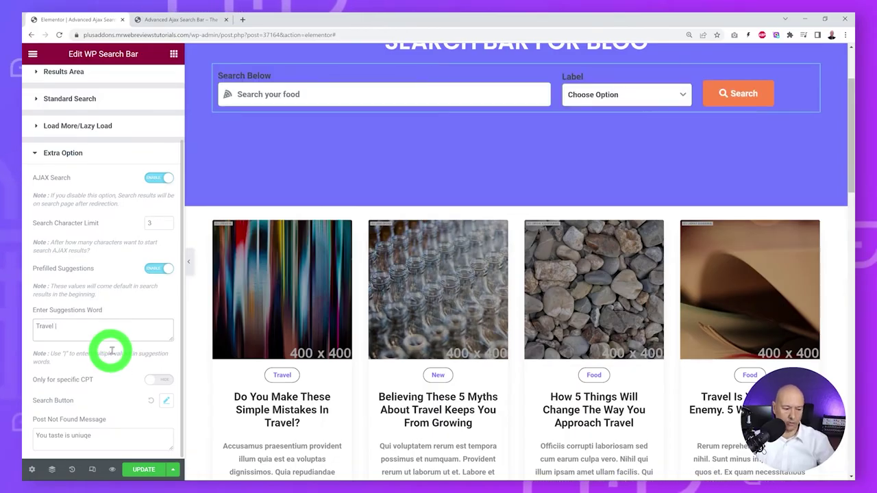
pyautogui.write(' Co')
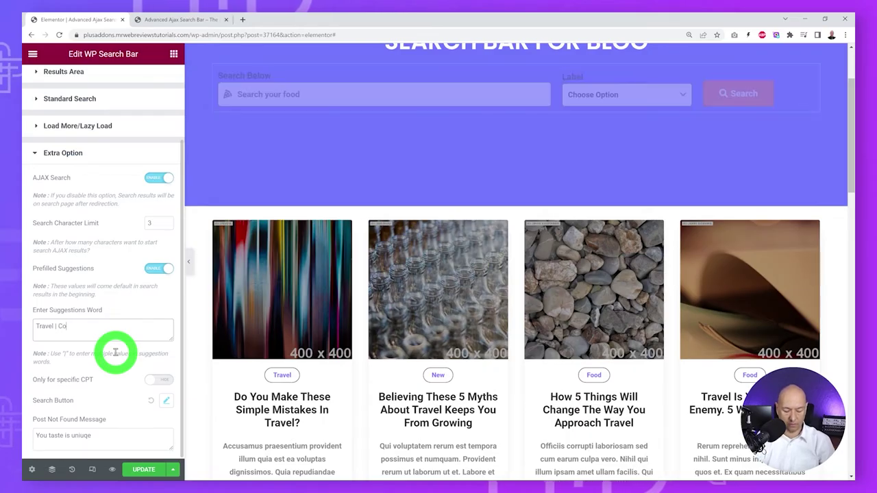
pyautogui.write('oking |')
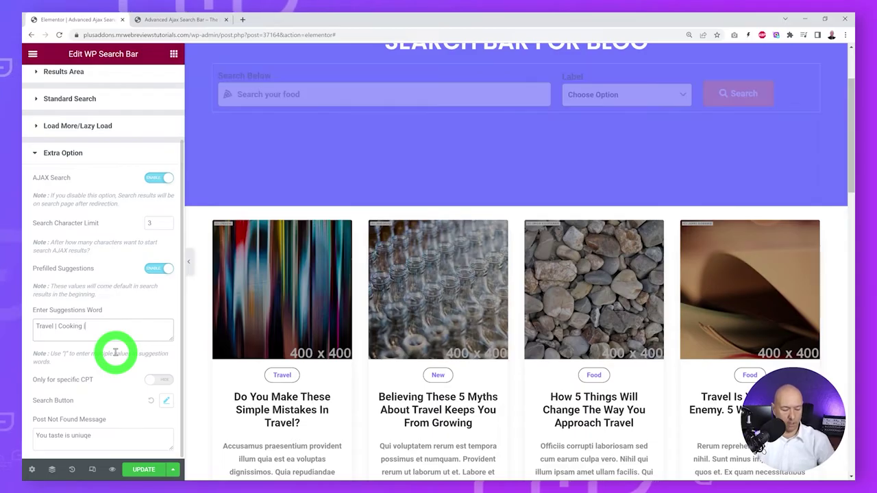
pyautogui.write(' Cars')
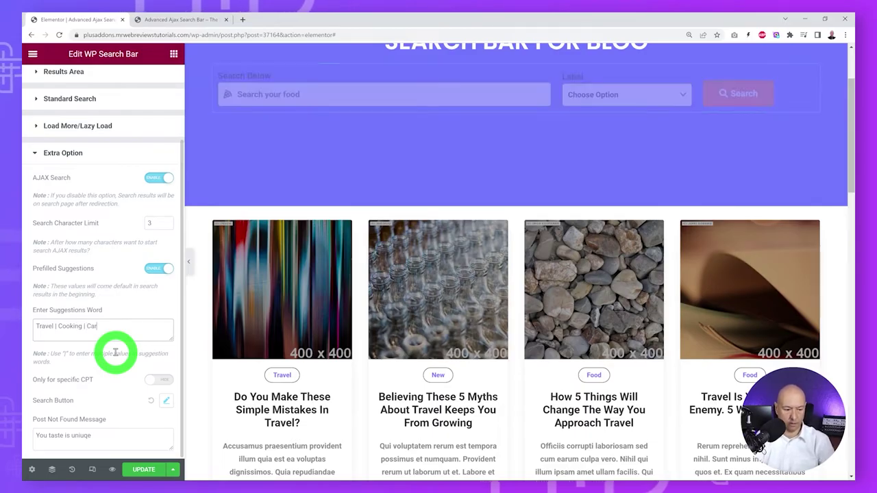
pyautogui.click(144, 469)
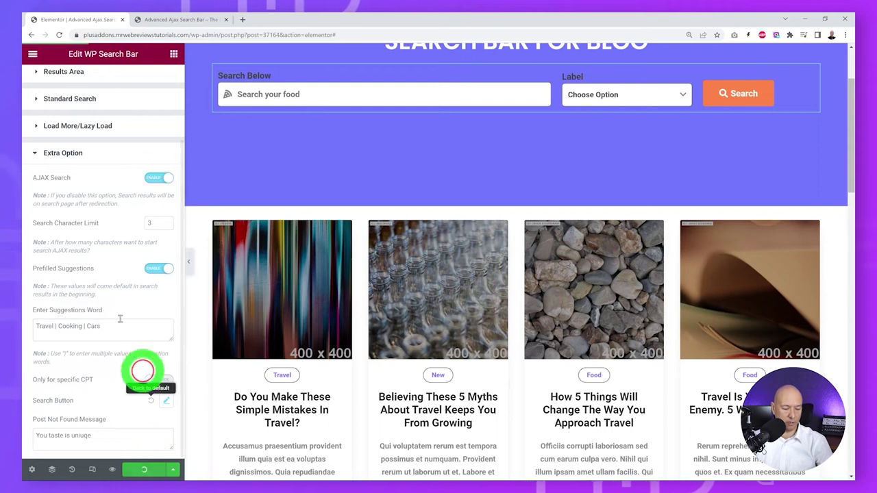
# Check the prefilled suggestions in the search field on the preview page, and disable Prefilled Suggestions back in the editor
pyautogui.click(182, 21)
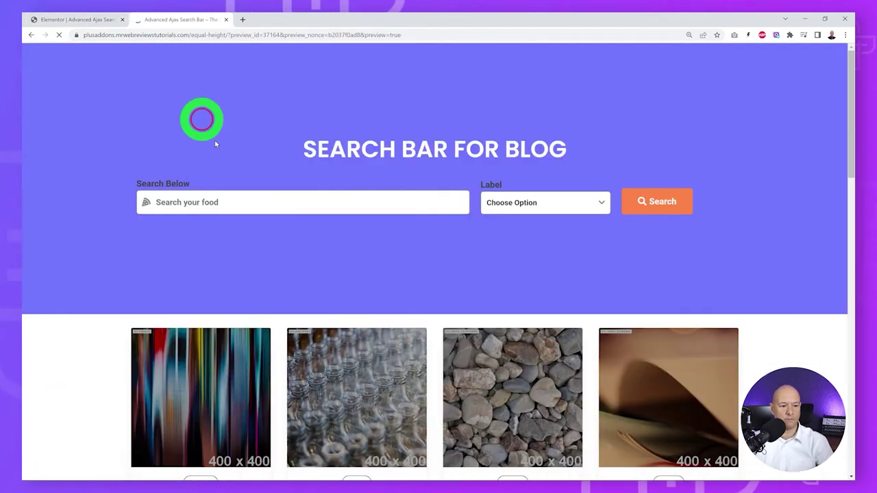
pyautogui.click(274, 199)
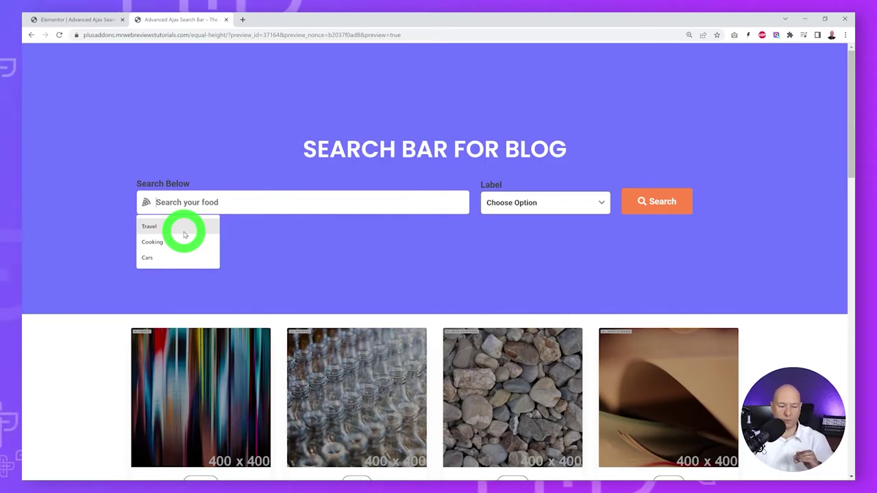
pyautogui.click(89, 21)
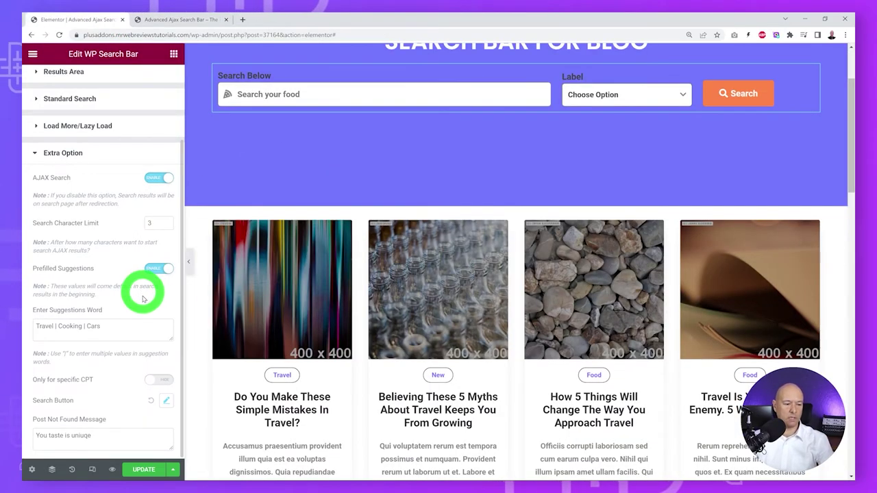
pyautogui.click(163, 272)
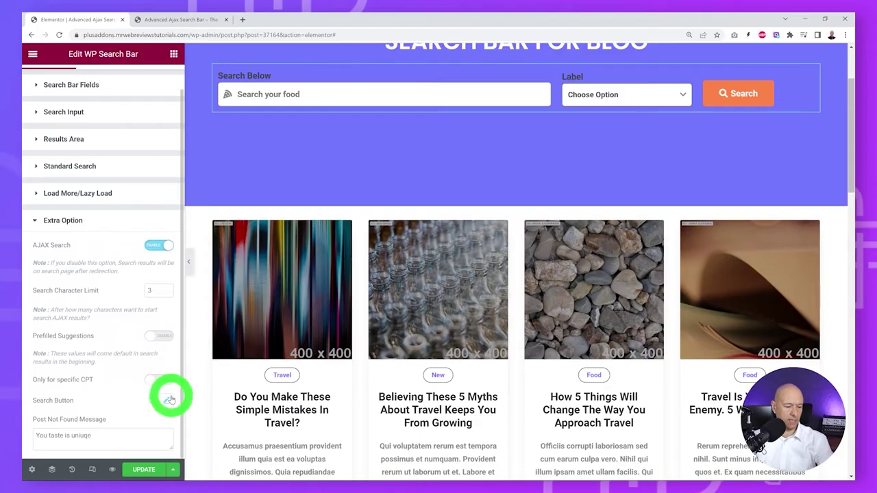
# Enable Only for specific CPT and review the available Special CPT Type options
pyautogui.click(159, 379)
pyautogui.scroll(-1, 137, 359)
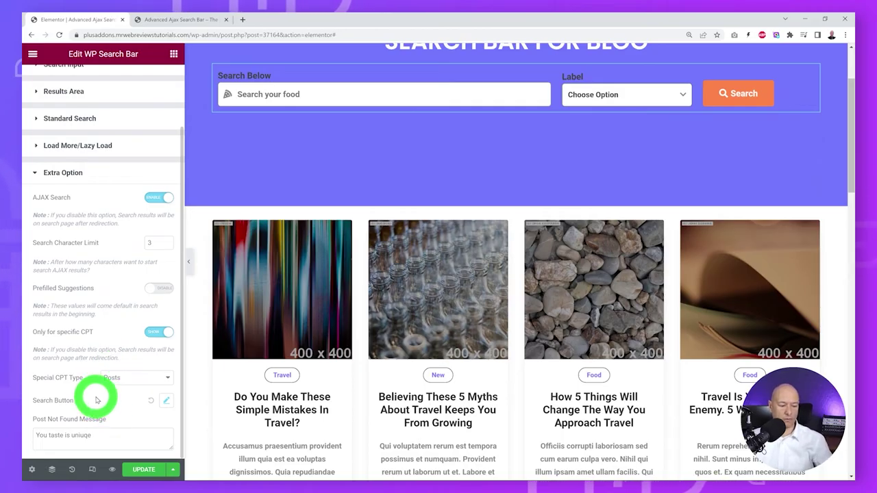
pyautogui.click(145, 379)
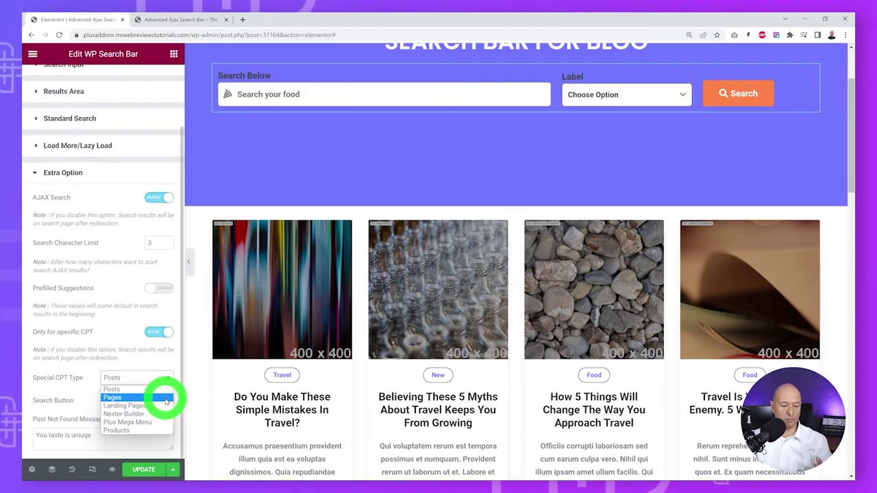
pyautogui.click(126, 365)
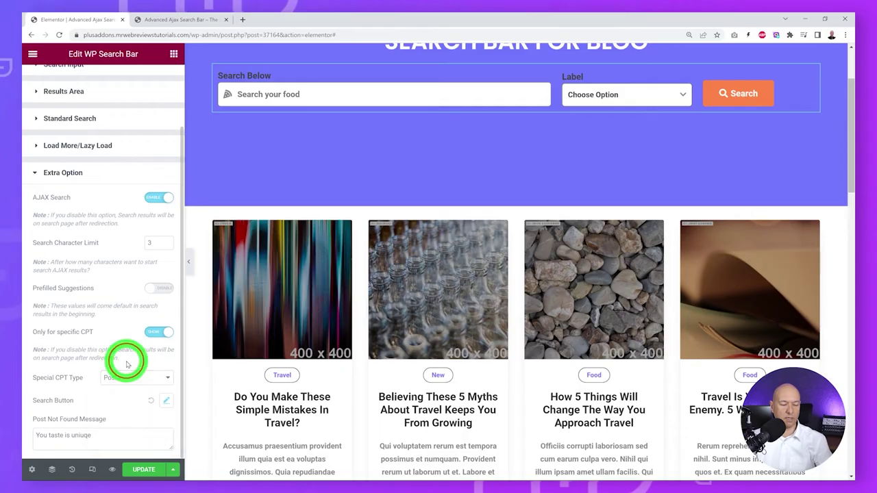
# Check the choices offered by the Label filter on the preview page
pyautogui.click(176, 21)
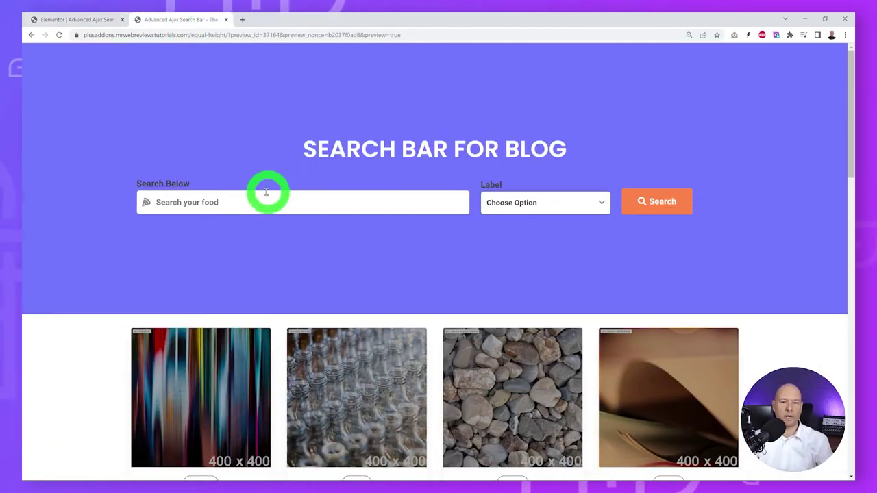
pyautogui.click(587, 205)
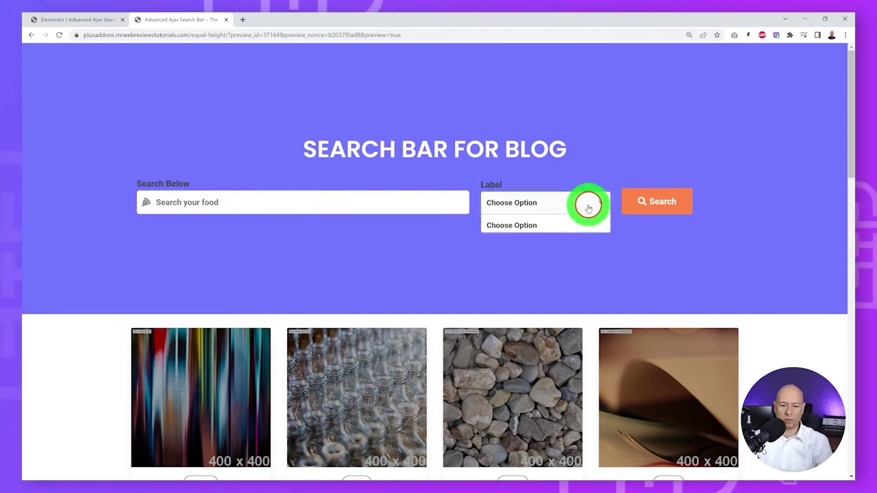
pyautogui.click(589, 208)
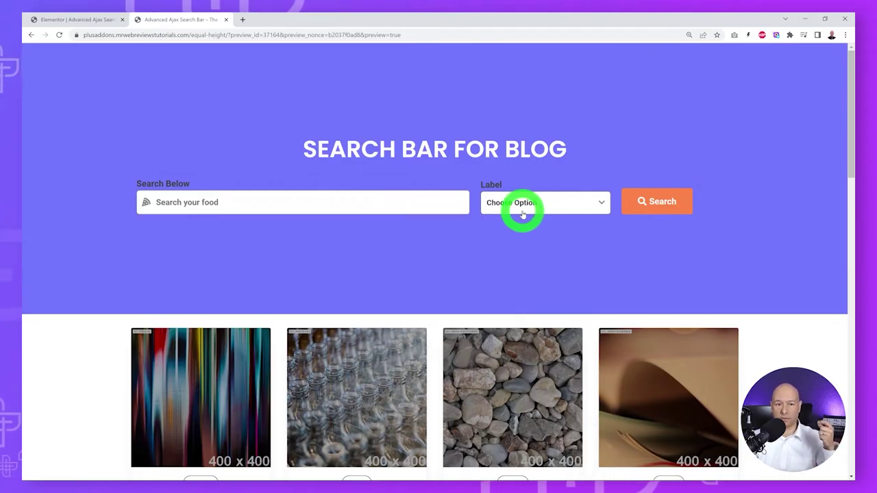
# Return to the editor, set the Special CPT Type to Products and update the page
pyautogui.click(76, 21)
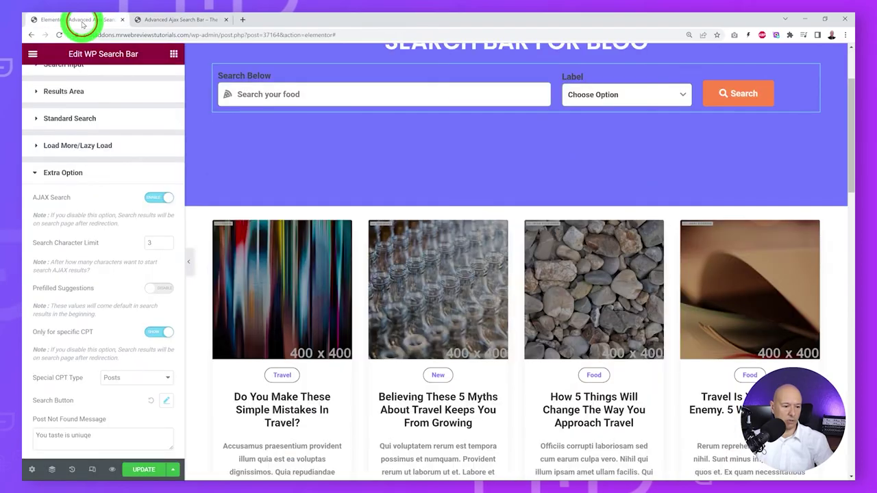
pyautogui.click(164, 377)
pyautogui.click(141, 421)
pyautogui.click(143, 469)
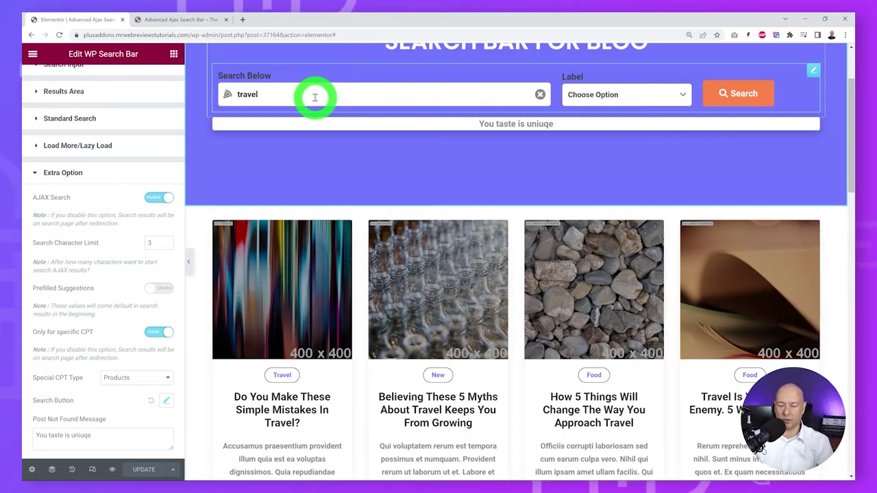
# Switch the Special CPT Type to Posts and update the page
pyautogui.click(167, 377)
pyautogui.click(146, 390)
pyautogui.click(153, 468)
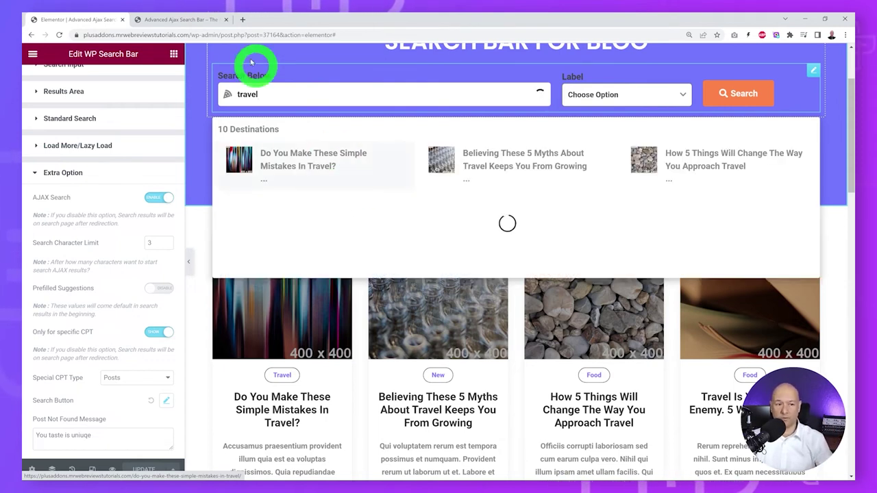
# Examine the Label filter's options on the preview page with the search limited to Posts
pyautogui.click(198, 20)
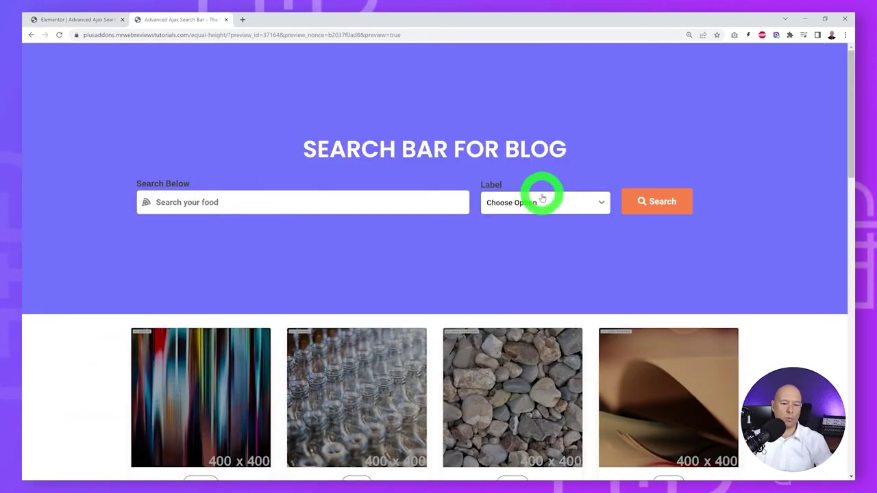
pyautogui.click(565, 203)
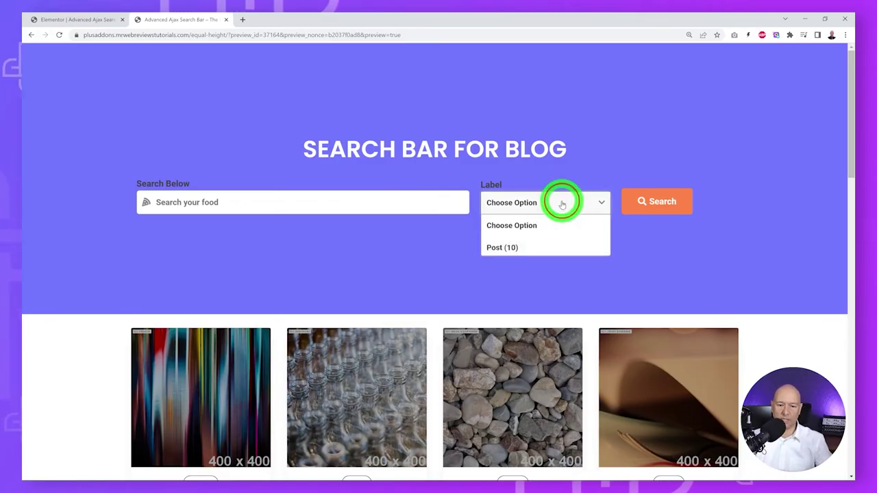
pyautogui.click(208, 226)
# Return to the editor and search for "travelzz" to check the Post Not Found Message
pyautogui.click(77, 19)
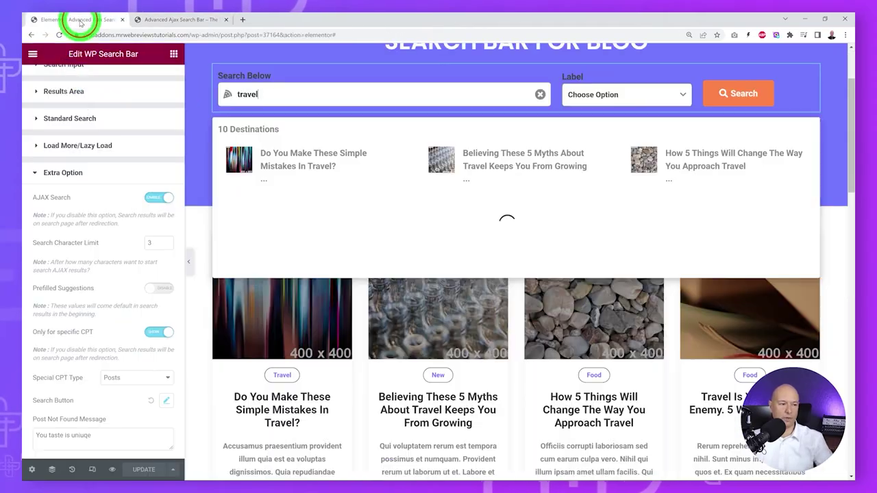
pyautogui.click(161, 330)
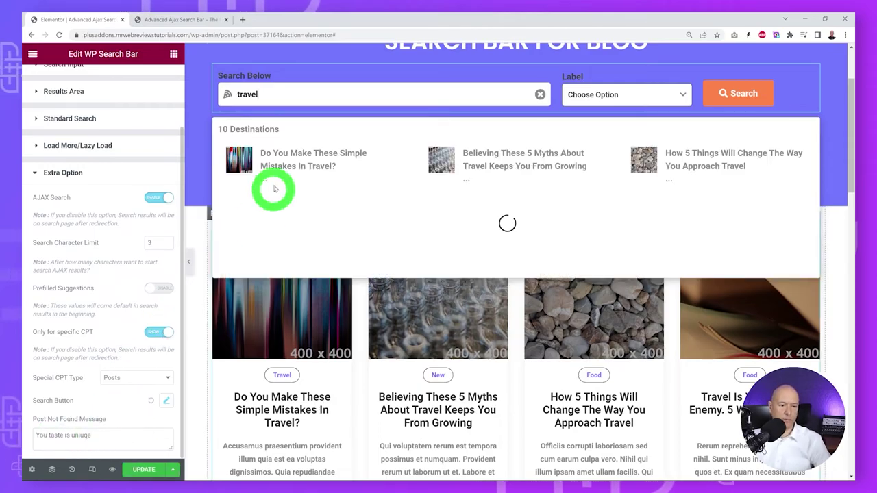
pyautogui.click(286, 94)
pyautogui.write('zz')
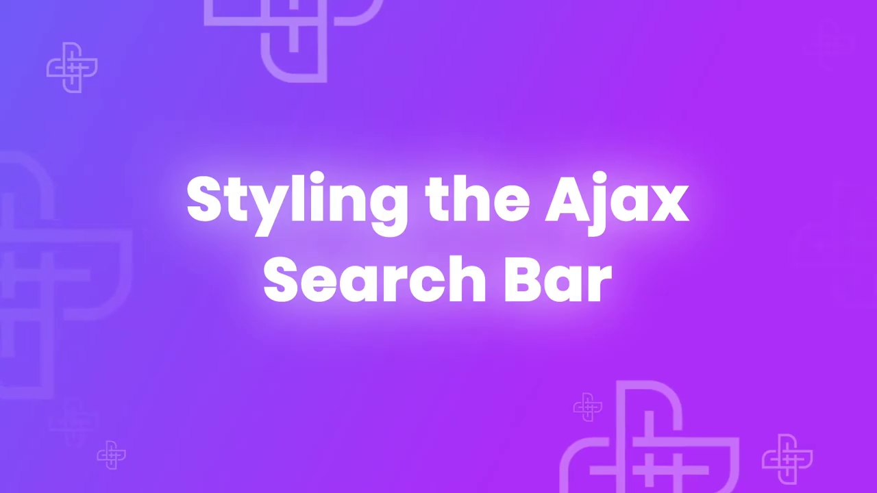
# Disable Only for specific CPT, and open the search bar's Style settings with the Label section collapsed
pyautogui.click(162, 335)
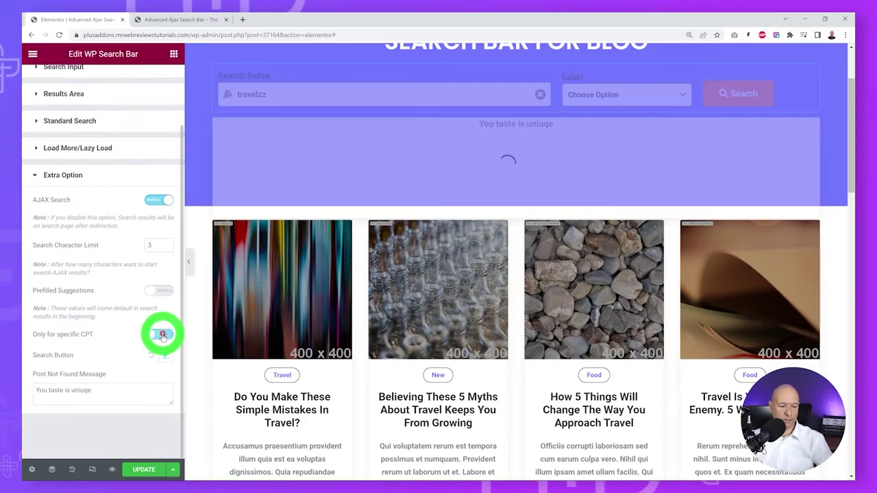
pyautogui.scroll(2, 163, 335)
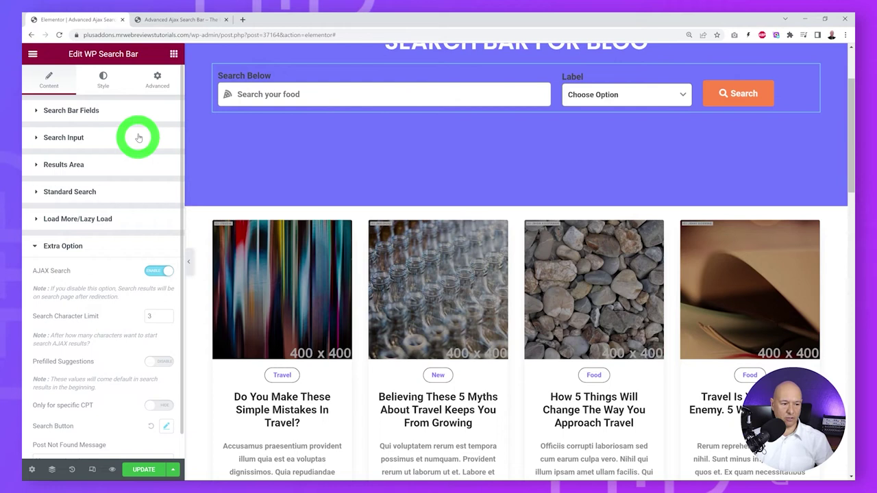
pyautogui.click(103, 79)
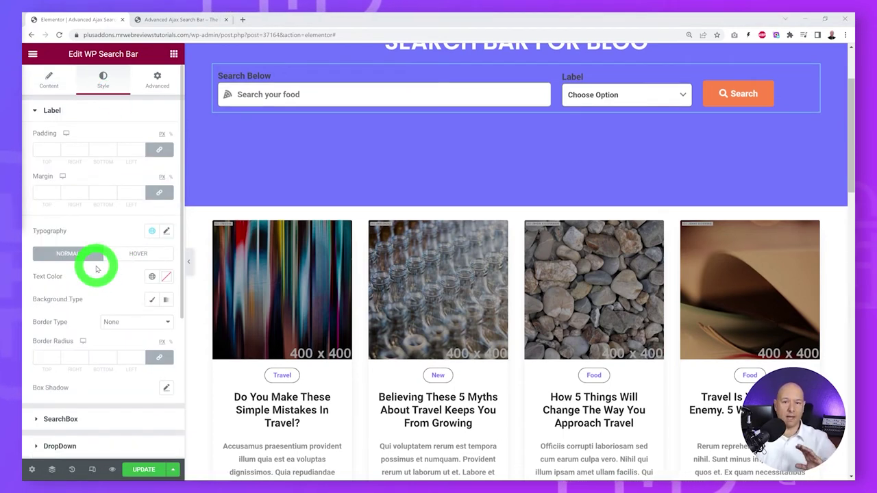
pyautogui.scroll(2, 436, 286)
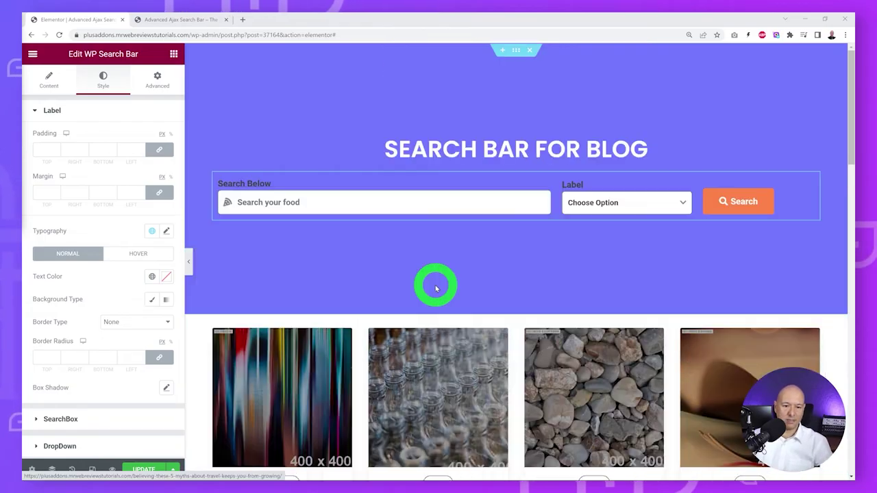
pyautogui.click(51, 113)
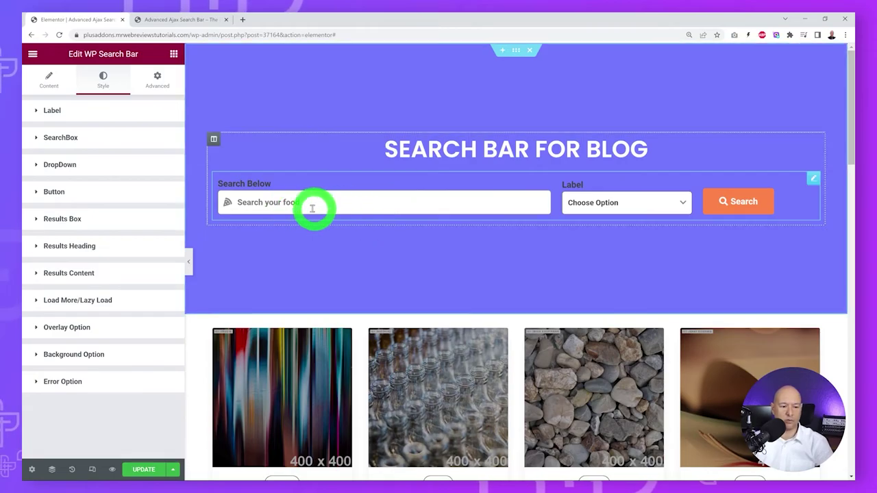
# Give the SearchBox a classic background in semi-transparent white, #FFFFFFAB, for its normal state
pyautogui.click(62, 137)
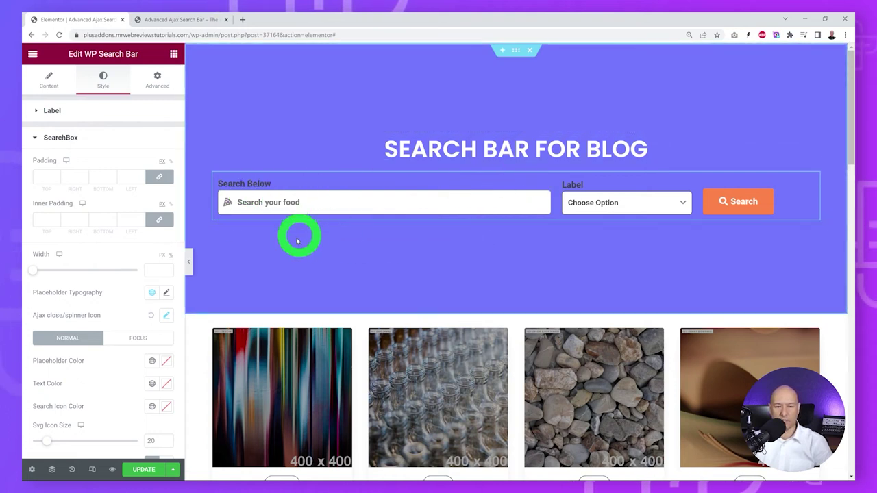
pyautogui.scroll(-2, 117, 241)
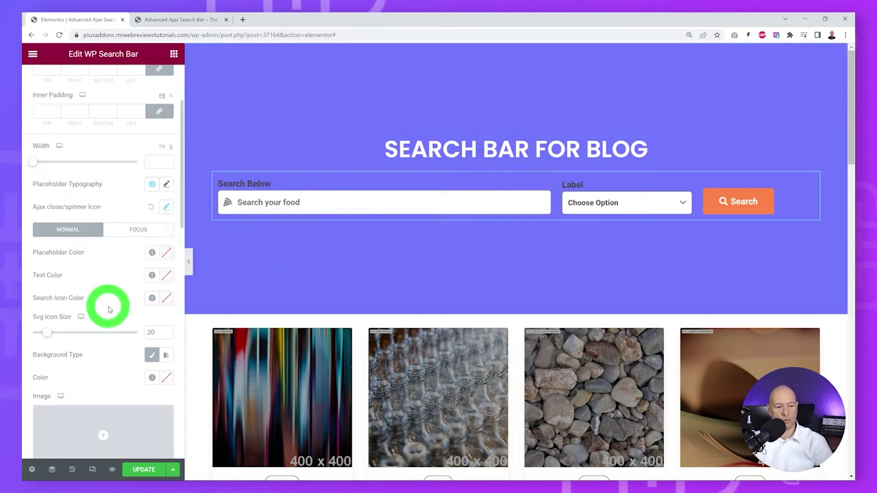
pyautogui.scroll(-2, 107, 303)
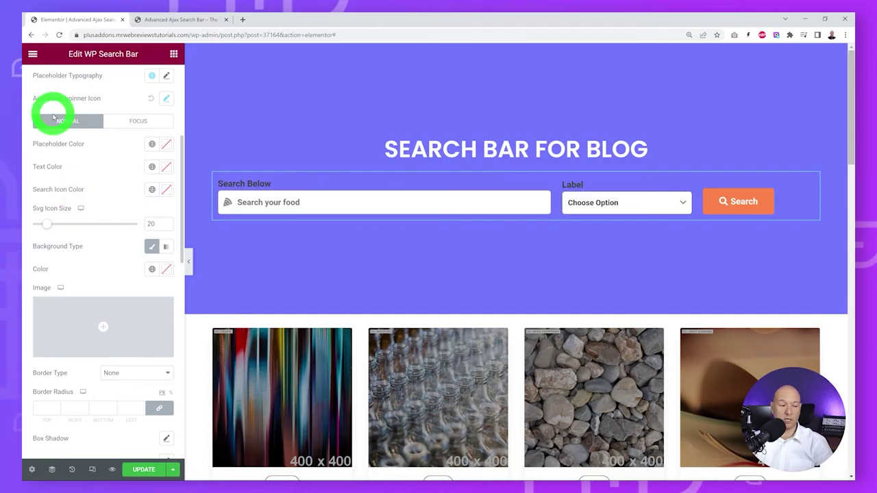
pyautogui.scroll(-2, 136, 255)
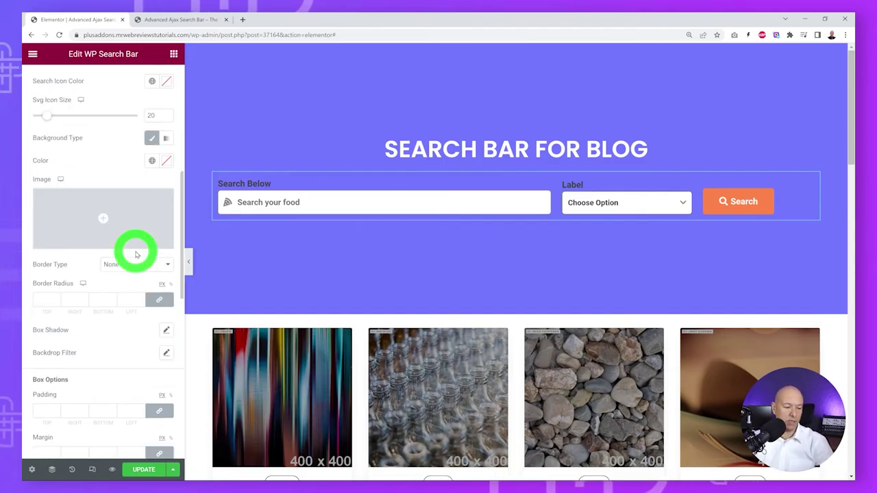
pyautogui.scroll(-4, 135, 255)
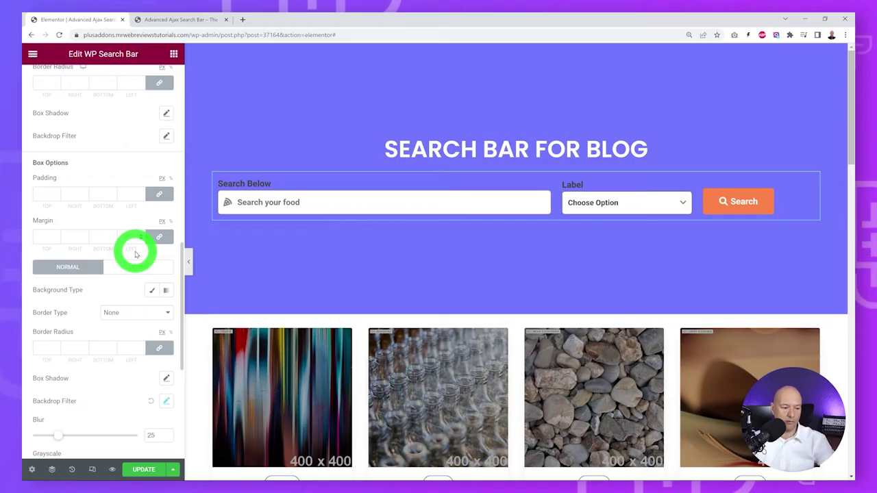
pyautogui.scroll(3, 129, 274)
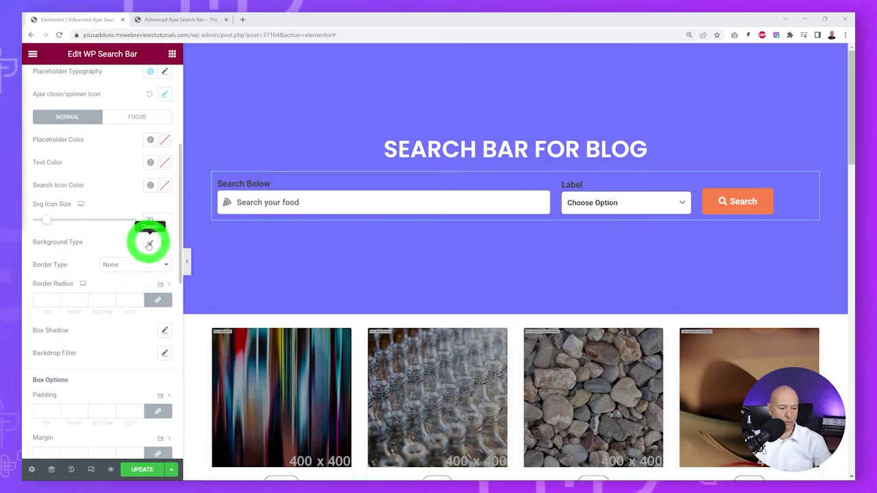
pyautogui.click(150, 244)
pyautogui.click(165, 266)
pyautogui.moveTo(118, 317); pyautogui.dragTo(59, 294)
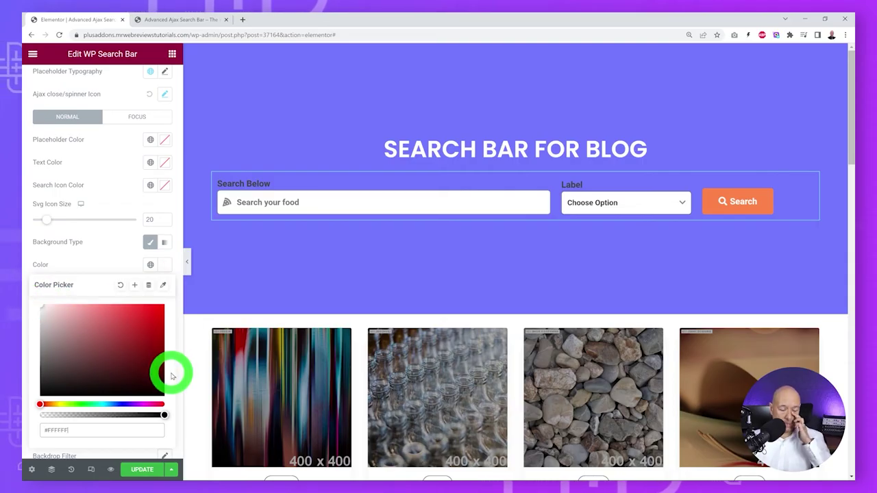
pyautogui.moveTo(162, 415); pyautogui.dragTo(113, 415)
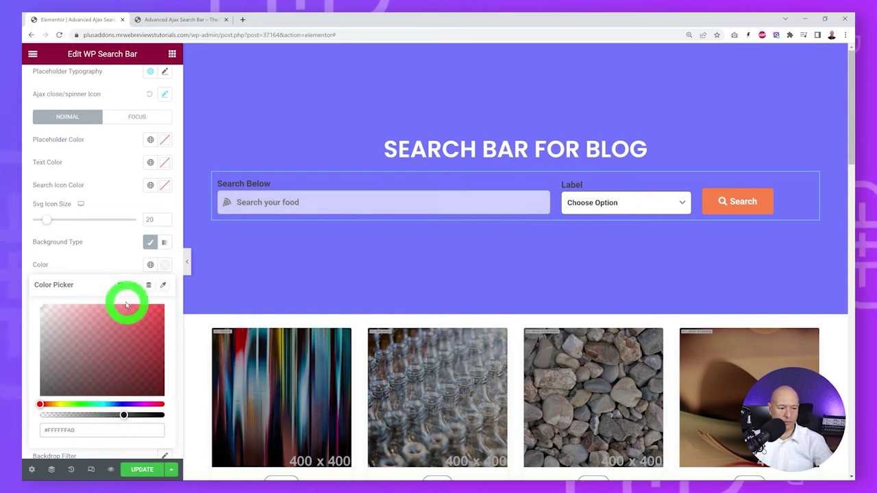
# Enable the SearchBox's Backdrop Filter and set its blur to 15
pyautogui.scroll(-2, 117, 263)
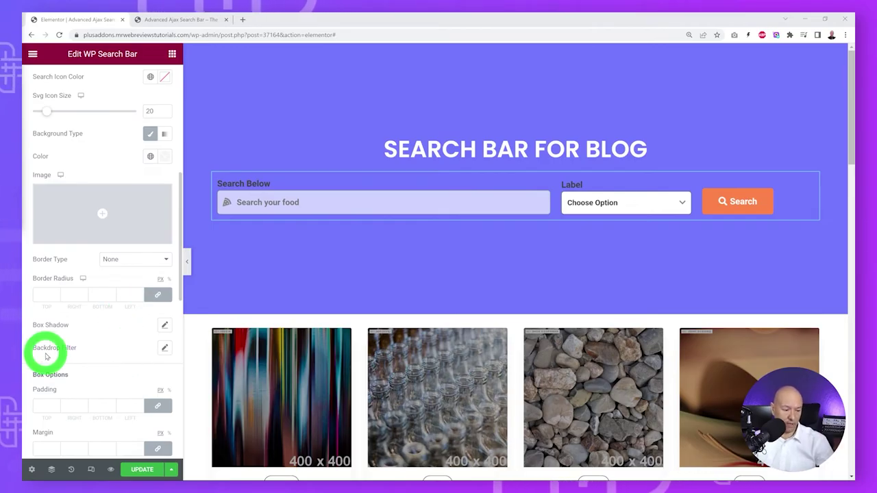
pyautogui.click(164, 348)
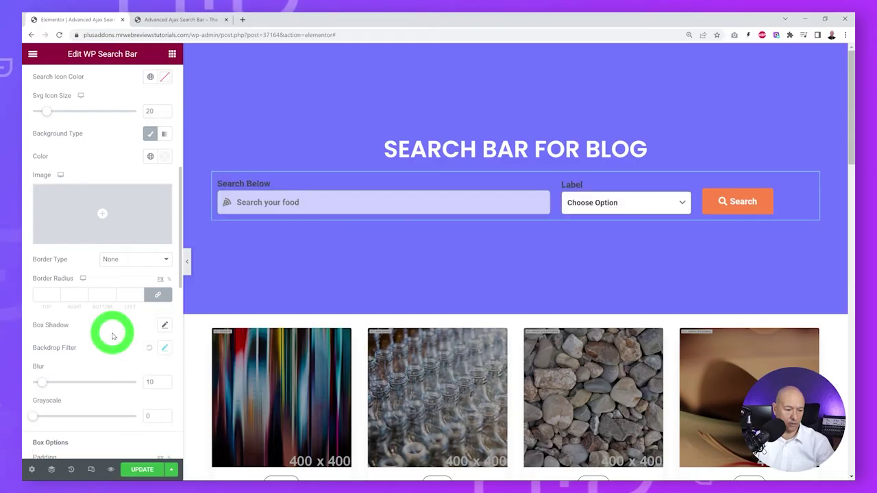
pyautogui.scroll(-2, 103, 329)
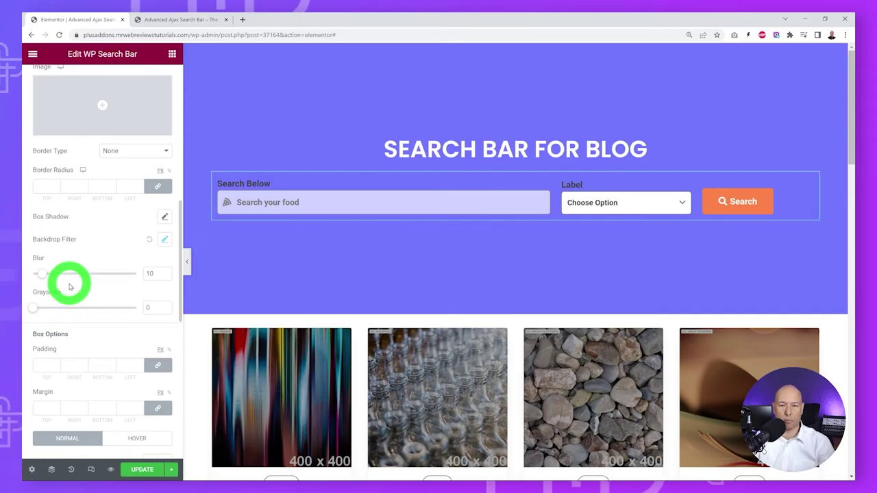
pyautogui.moveTo(43, 274); pyautogui.dragTo(49, 279)
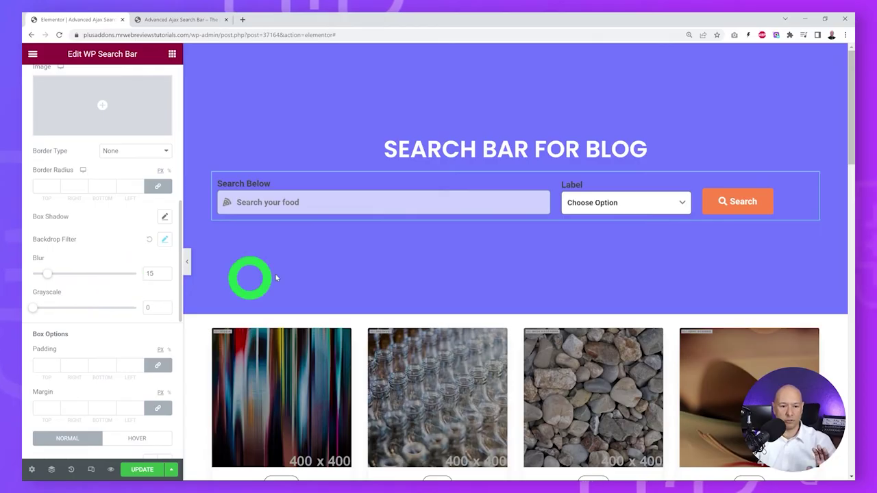
# Set the search bar section's background image to the Media Library photo of star trails over rocks
pyautogui.click(515, 53)
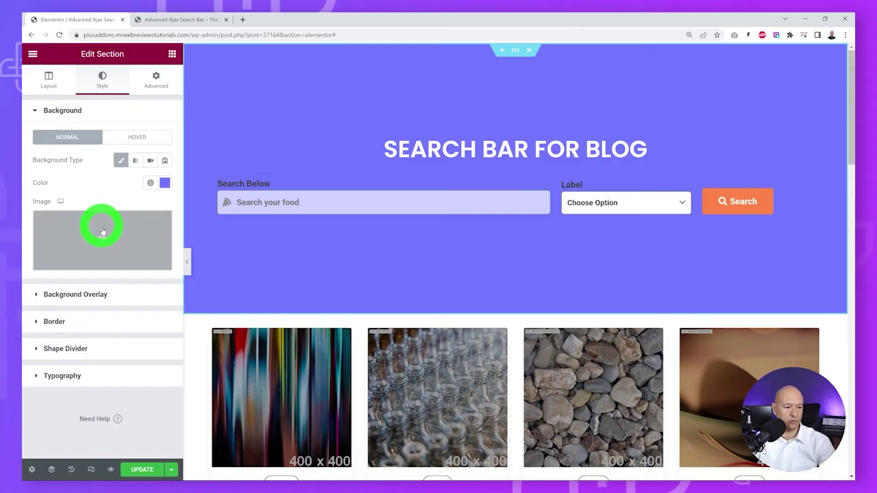
pyautogui.click(128, 226)
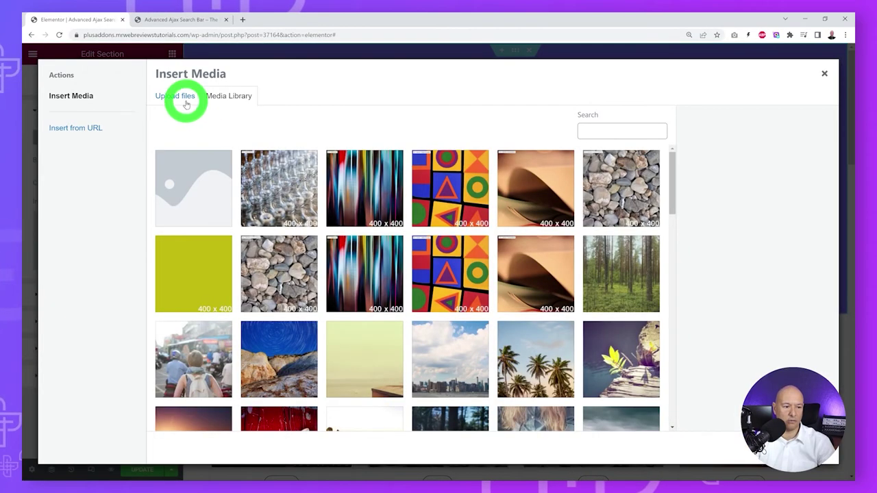
pyautogui.click(288, 370)
pyautogui.click(754, 378)
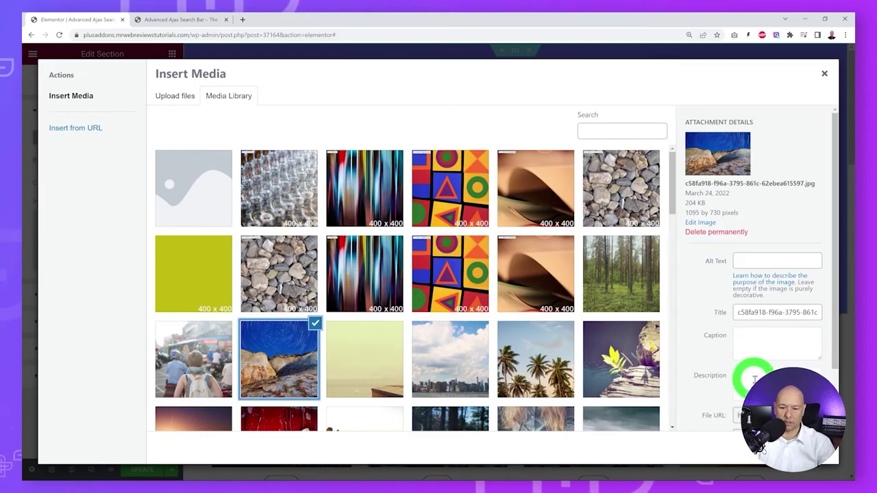
pyautogui.click(795, 471)
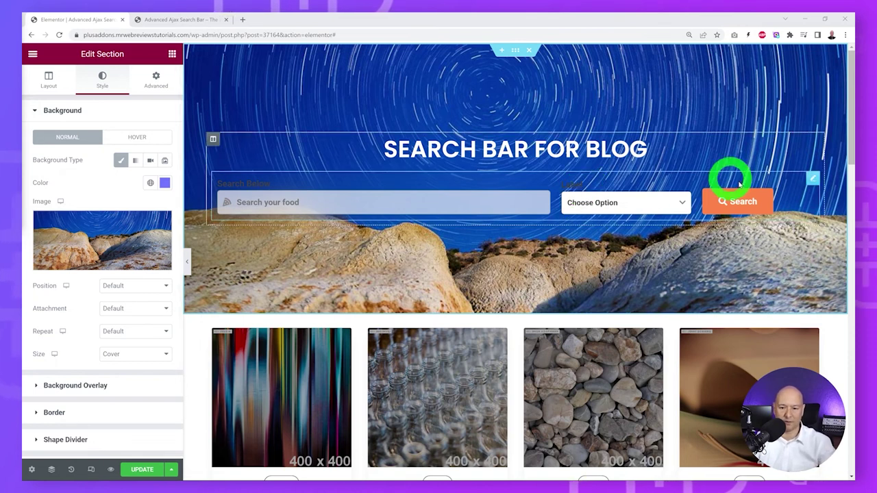
# Set the search bar's label text color to white, #FFFFFF, and collapse the Label style settings
pyautogui.click(814, 180)
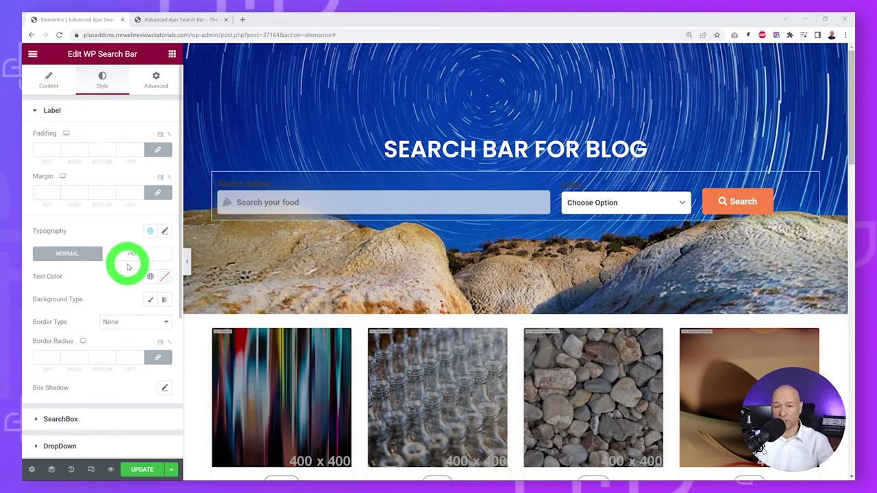
pyautogui.click(164, 277)
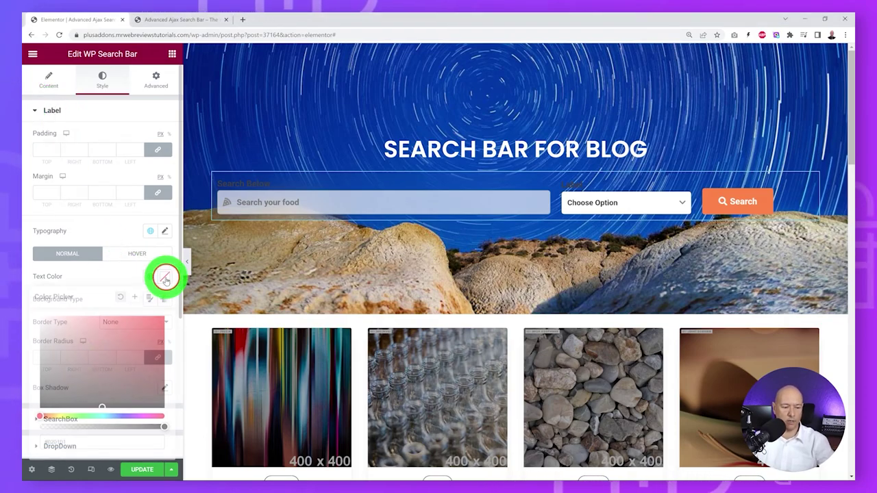
pyautogui.moveTo(73, 356); pyautogui.dragTo(29, 304)
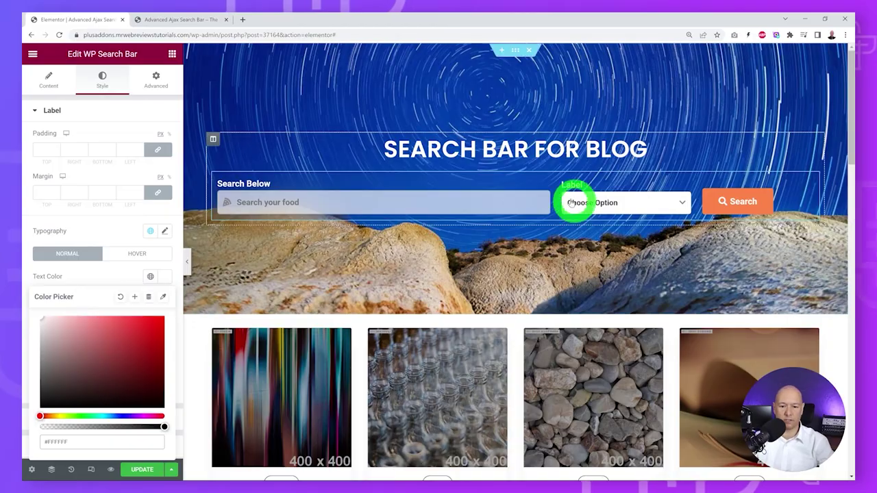
pyautogui.click(91, 231)
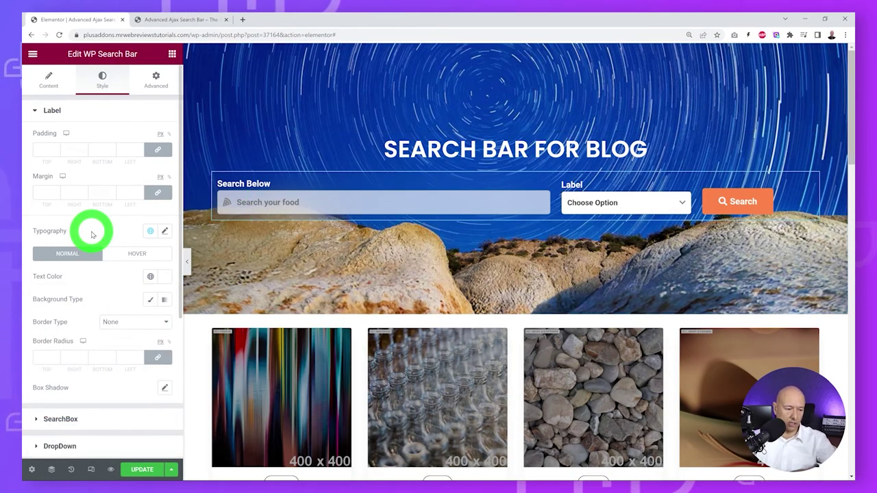
pyautogui.click(68, 111)
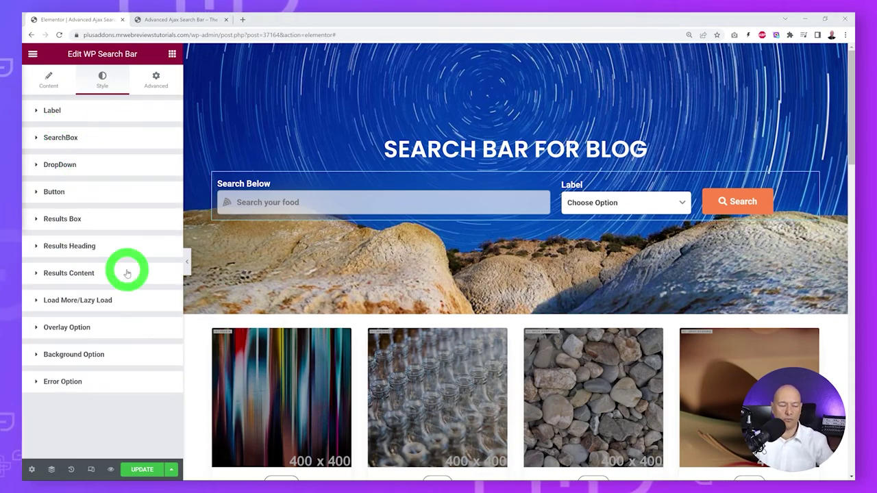
# Examine the DropDown style settings, including mouse hover, scroll bar and box options, with the Label filter's list open in the canvas
pyautogui.click(79, 172)
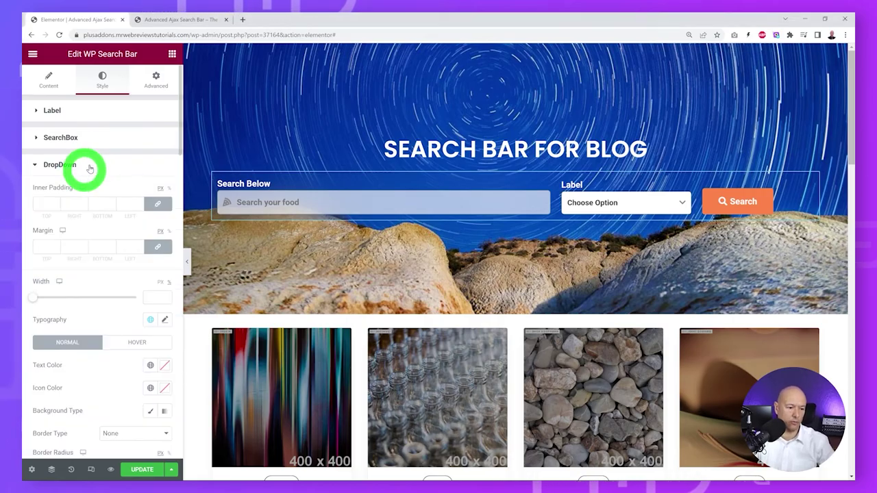
pyautogui.click(683, 204)
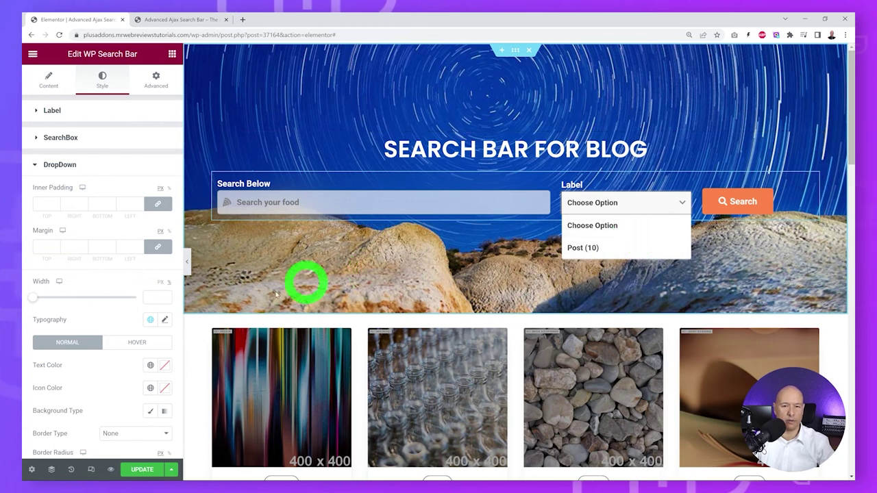
pyautogui.scroll(-2, 110, 298)
pyautogui.scroll(-3, 109, 298)
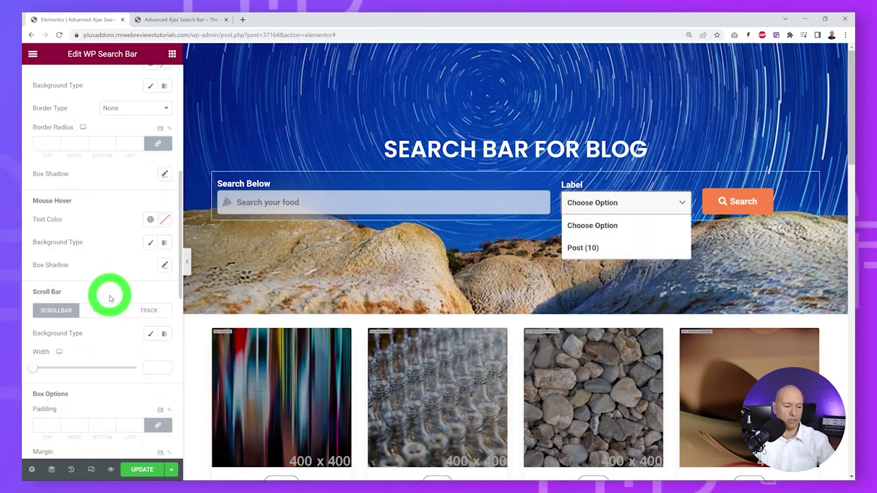
pyautogui.scroll(-2, 110, 298)
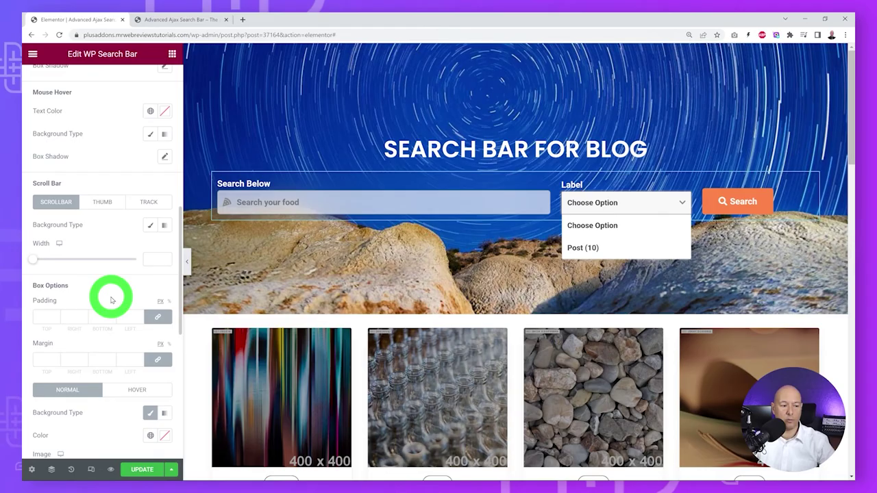
pyautogui.moveTo(851, 146)
pyautogui.mouseDown()
pyautogui.moveTo(851, 158)
pyautogui.moveTo(849, 134)
pyautogui.mouseUp()
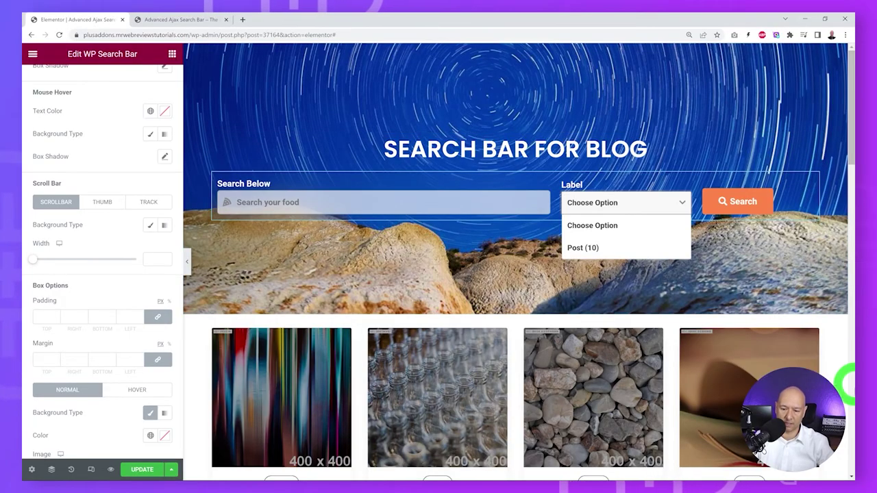
pyautogui.moveTo(851, 144)
pyautogui.mouseDown()
pyautogui.moveTo(851, 176)
pyautogui.moveTo(851, 130)
pyautogui.mouseUp()
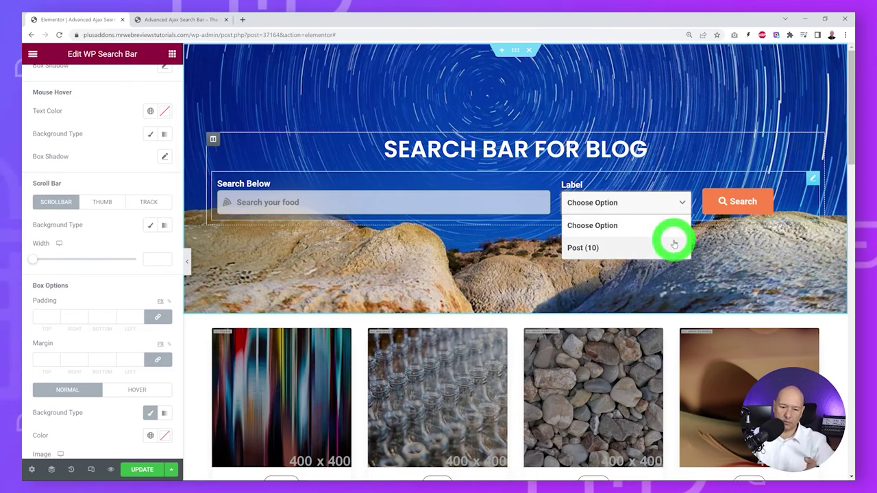
pyautogui.scroll(4, 121, 219)
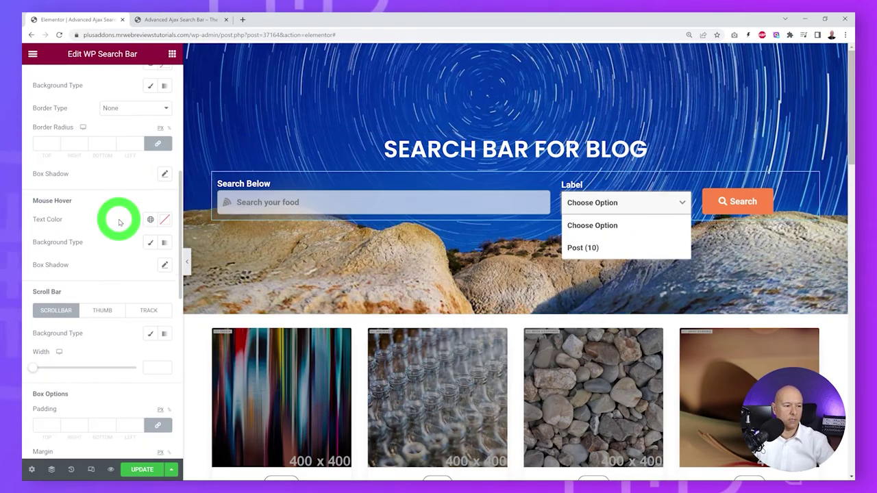
pyautogui.scroll(5, 113, 213)
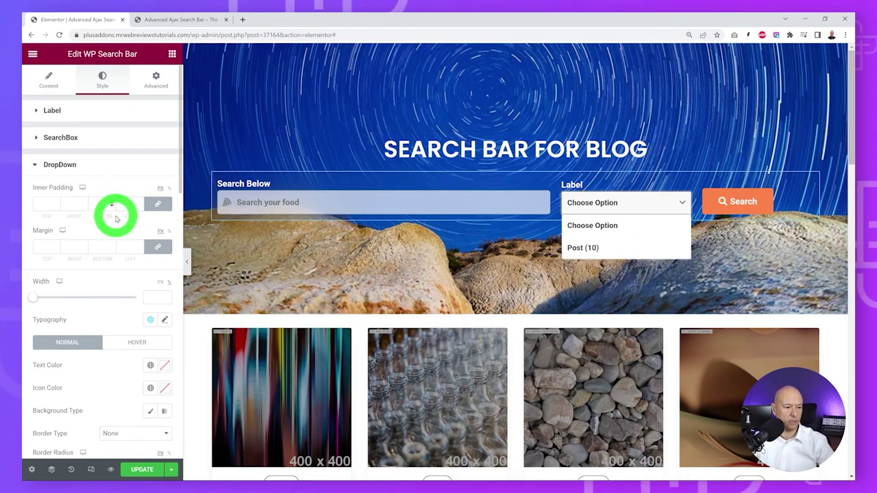
pyautogui.click(81, 165)
# Align the search button to the right and review the remaining Button style and box options
pyautogui.click(82, 191)
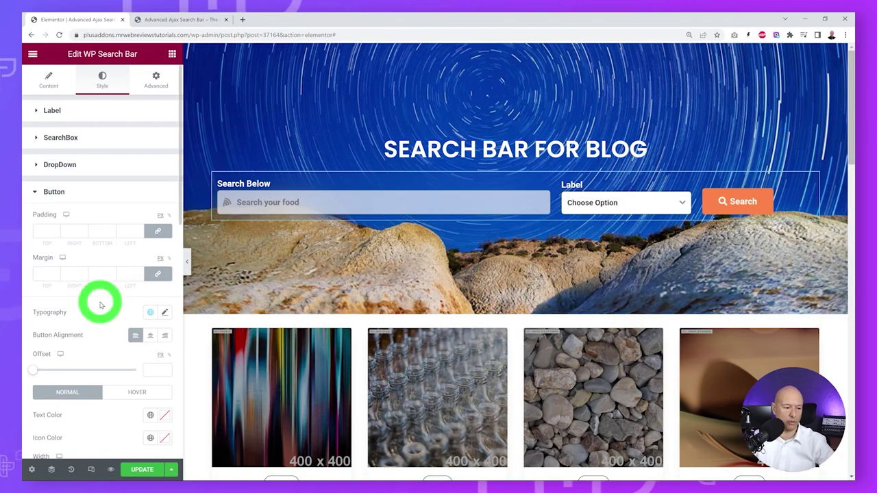
pyautogui.scroll(-2, 98, 301)
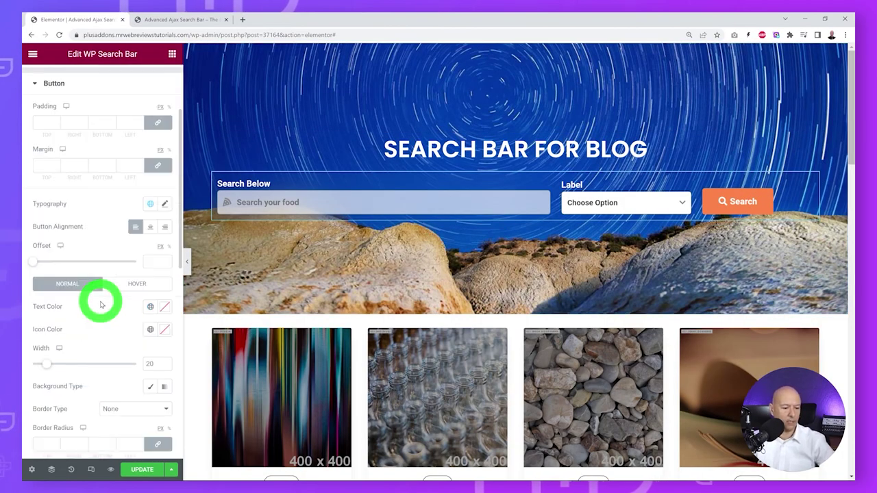
pyautogui.click(163, 230)
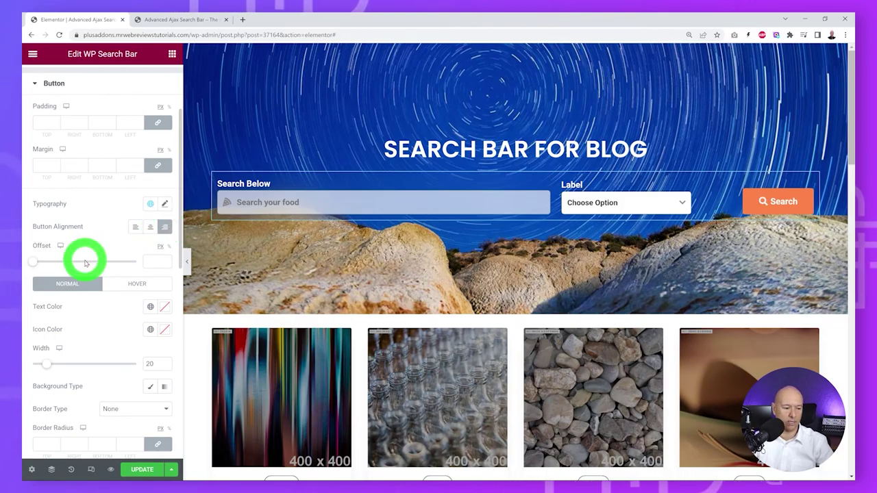
pyautogui.scroll(-2, 86, 263)
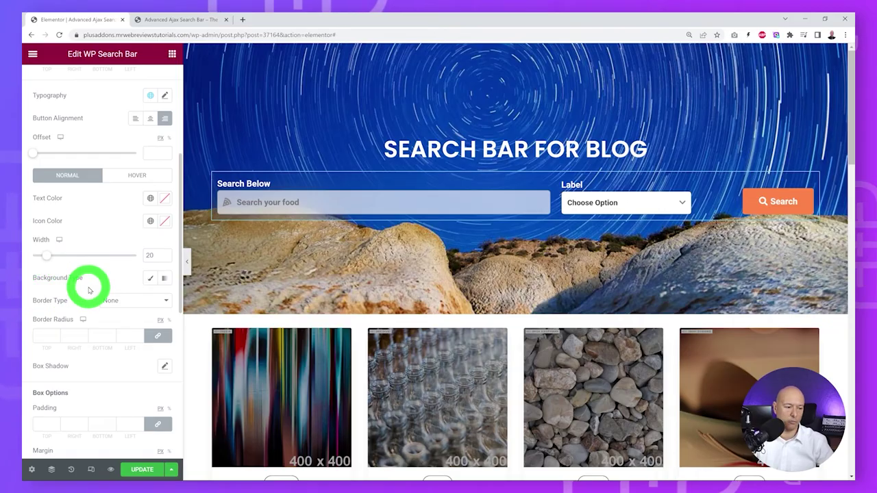
pyautogui.scroll(2, 88, 290)
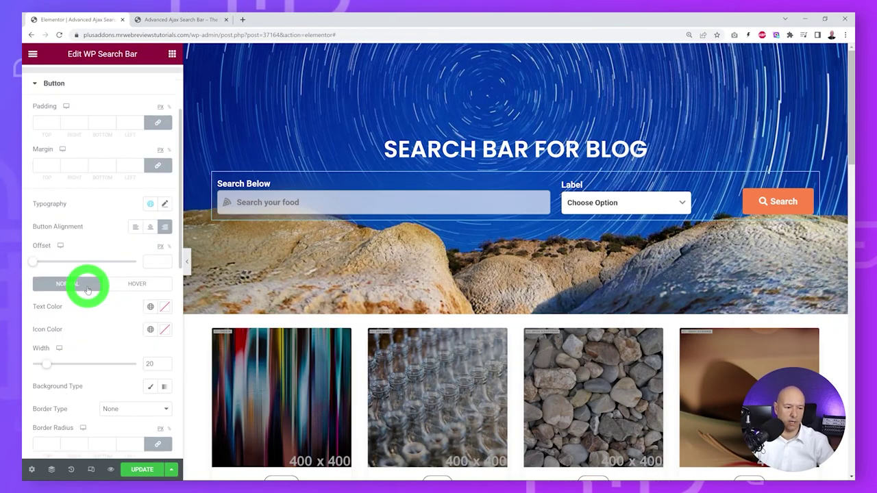
pyautogui.scroll(-6, 88, 290)
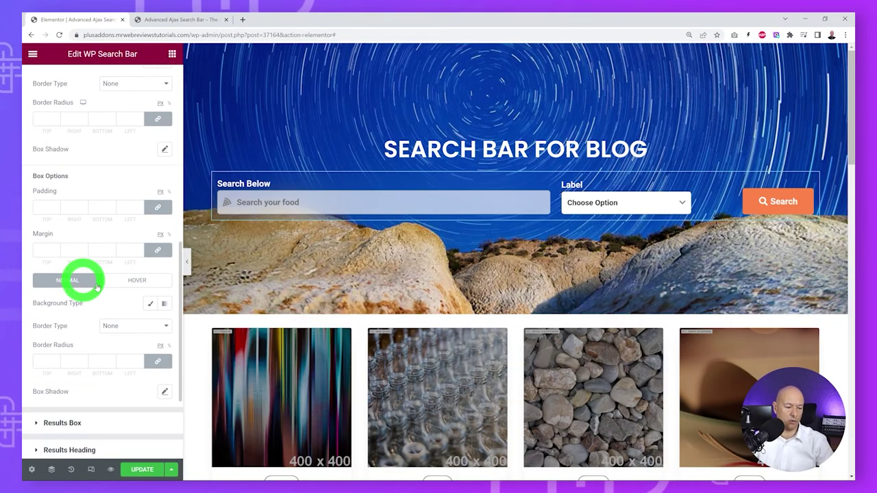
# Enable the search bar's overlay in Overlay Option with color #000000D9 and preview it by focusing the search field
pyautogui.scroll(-2, 121, 320)
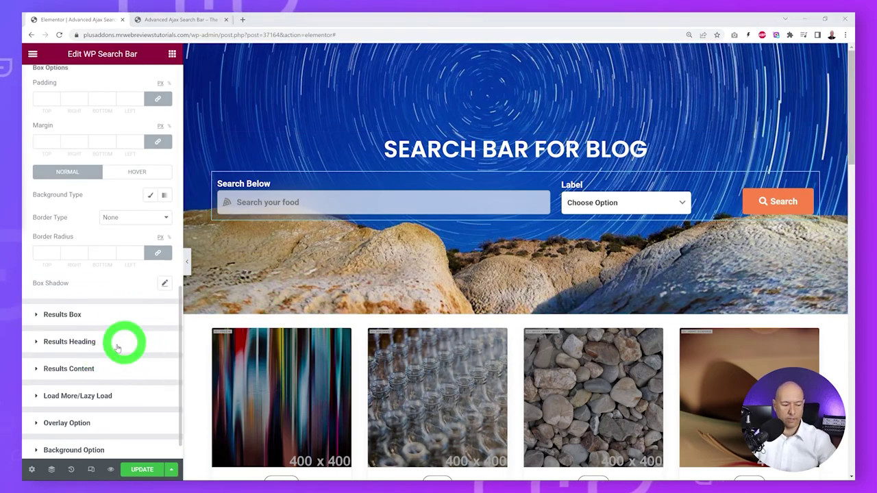
pyautogui.click(96, 422)
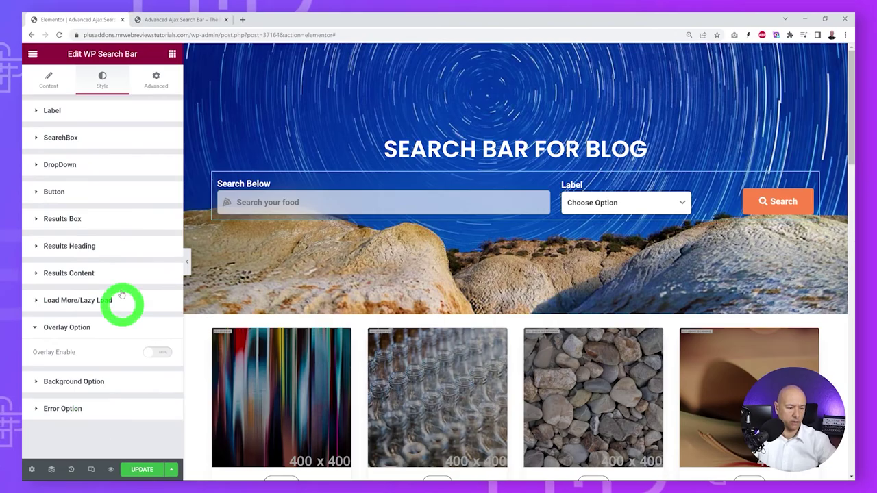
pyautogui.click(160, 352)
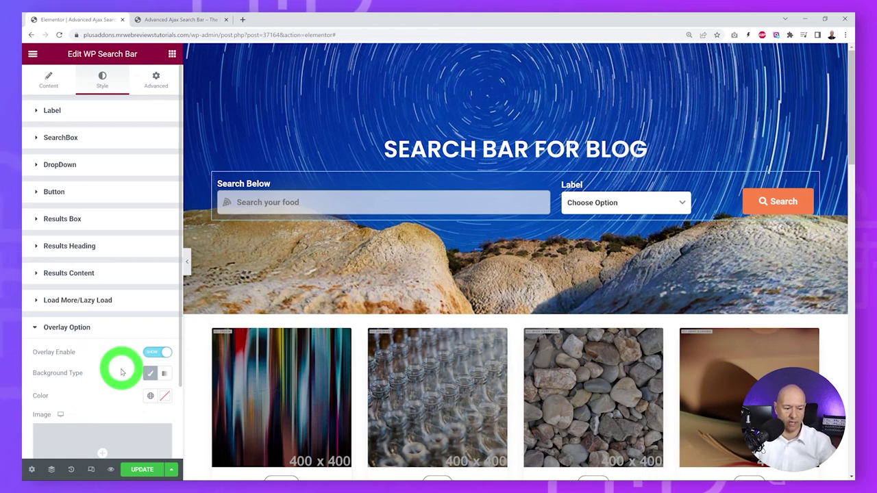
pyautogui.click(165, 399)
pyautogui.click(35, 341)
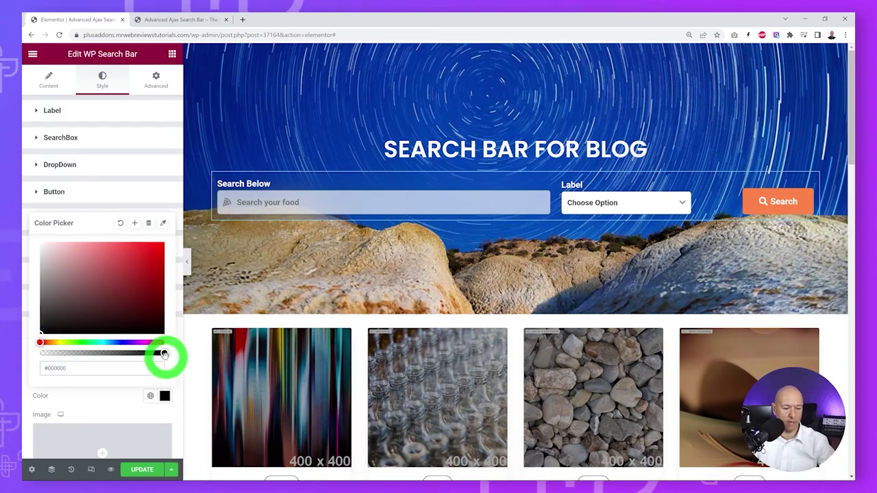
pyautogui.moveTo(154, 354); pyautogui.dragTo(143, 354)
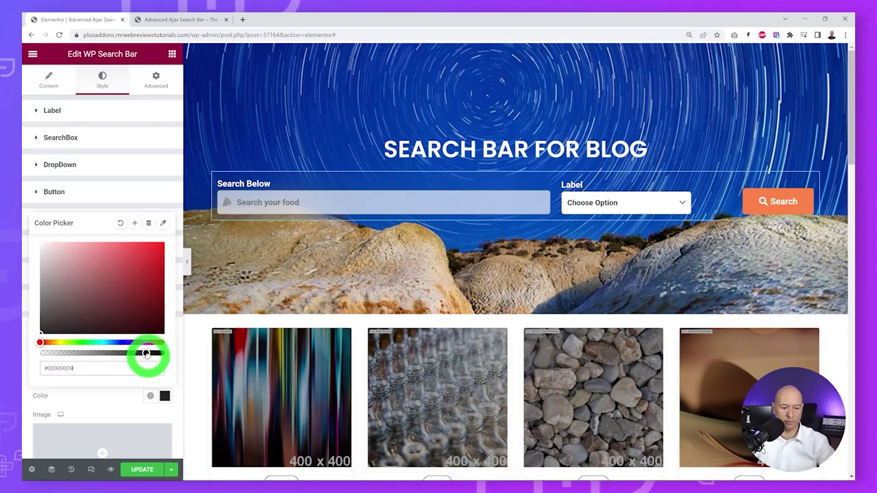
pyautogui.click(114, 408)
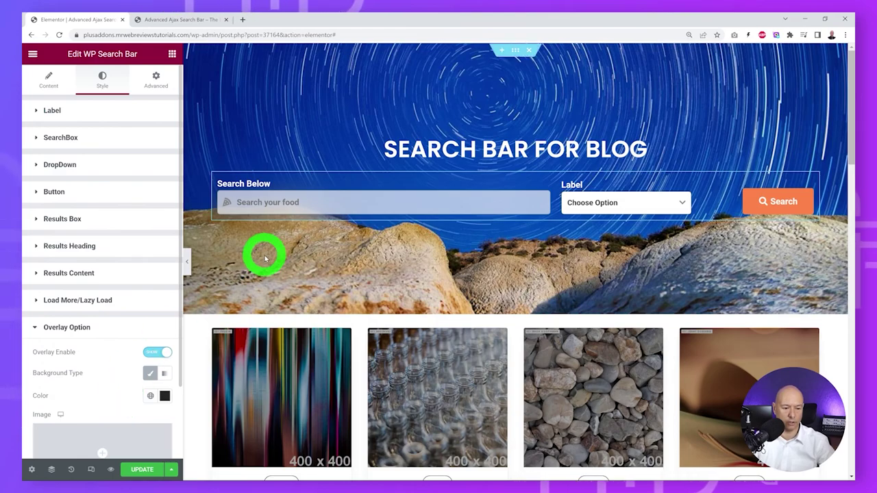
pyautogui.click(284, 202)
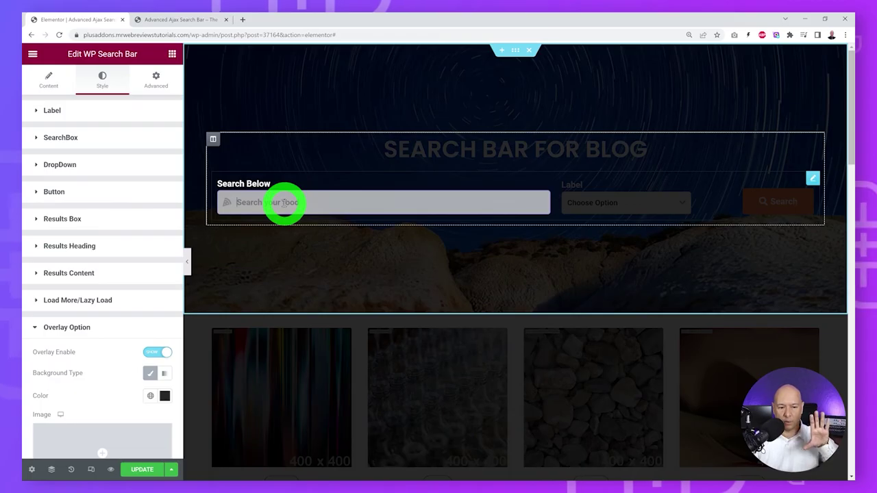
# Lower the overlay color's opacity to #0000009E, preview it from the search field, and switch the overlay off
pyautogui.click(165, 396)
pyautogui.moveTo(142, 352); pyautogui.dragTo(117, 352)
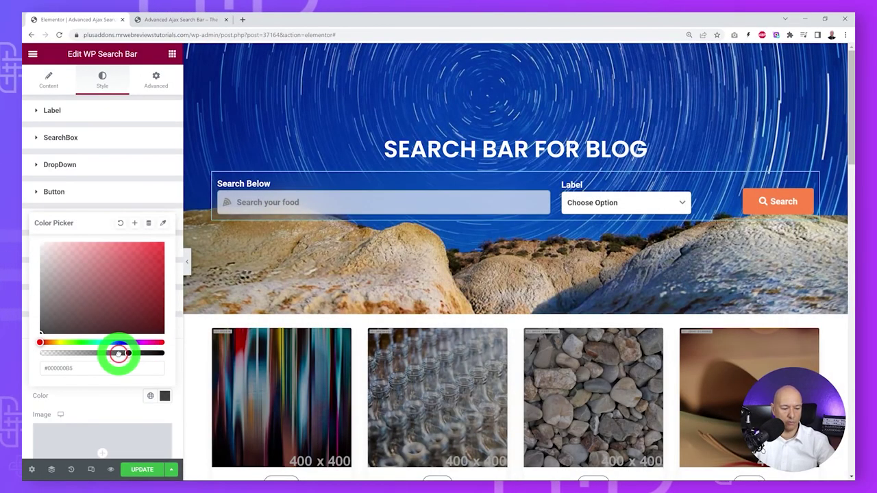
pyautogui.click(279, 208)
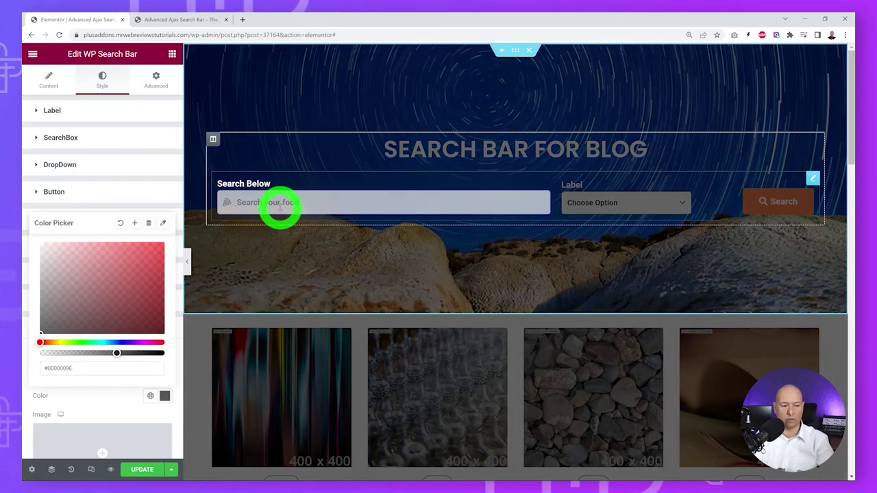
pyautogui.click(118, 411)
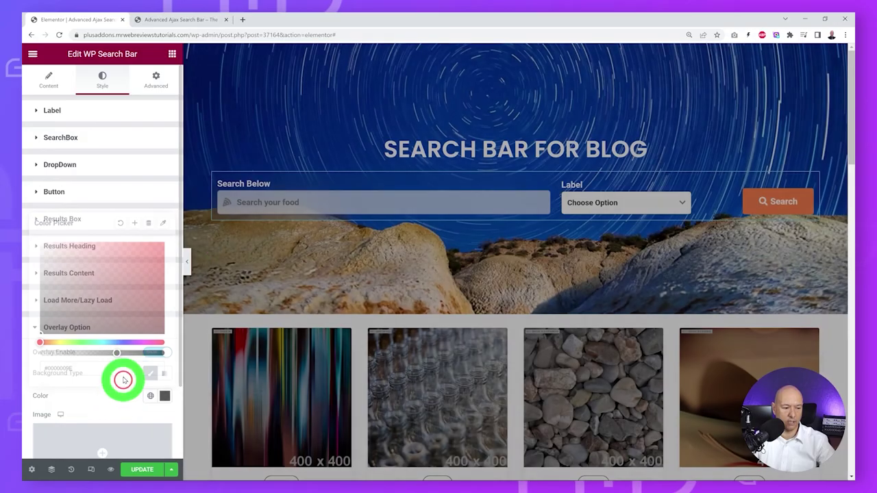
pyautogui.click(166, 354)
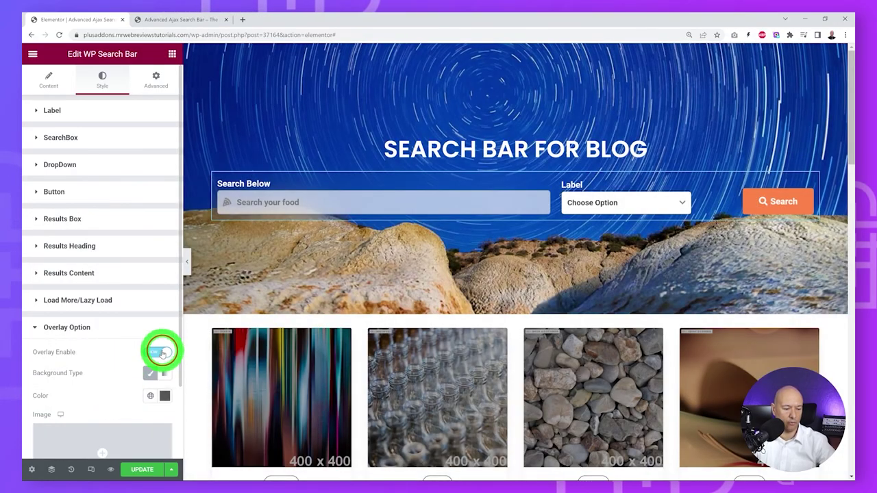
pyautogui.click(162, 353)
# Give the search bar a classic background color of #1D1D1D in Background Option and reduce its opacity to semi-transparent
pyautogui.click(87, 384)
pyautogui.scroll(-3, 113, 308)
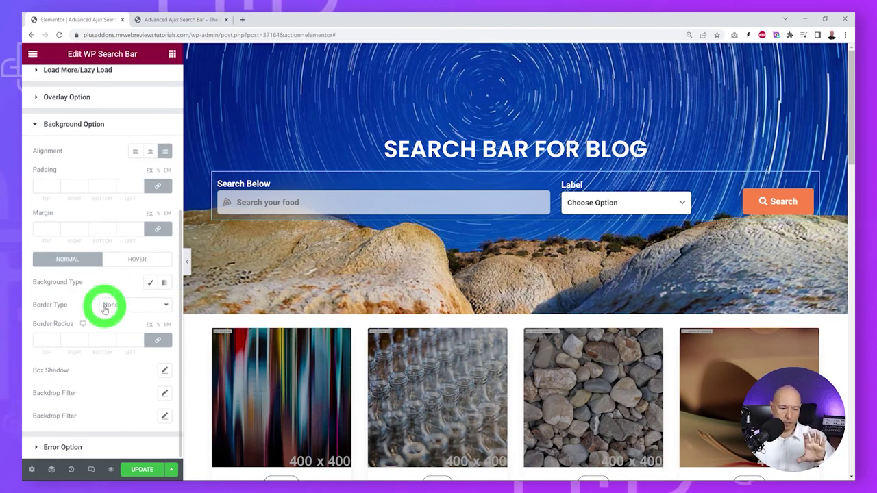
pyautogui.click(152, 282)
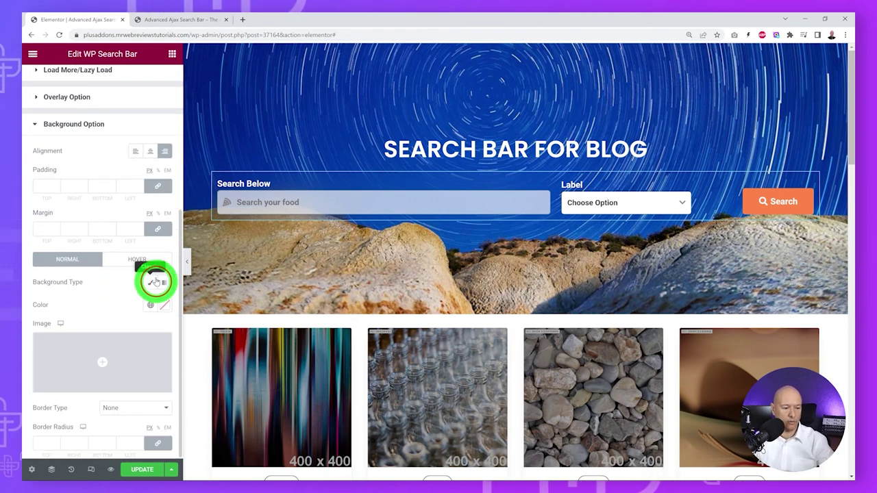
pyautogui.click(165, 309)
pyautogui.moveTo(112, 202); pyautogui.dragTo(29, 234)
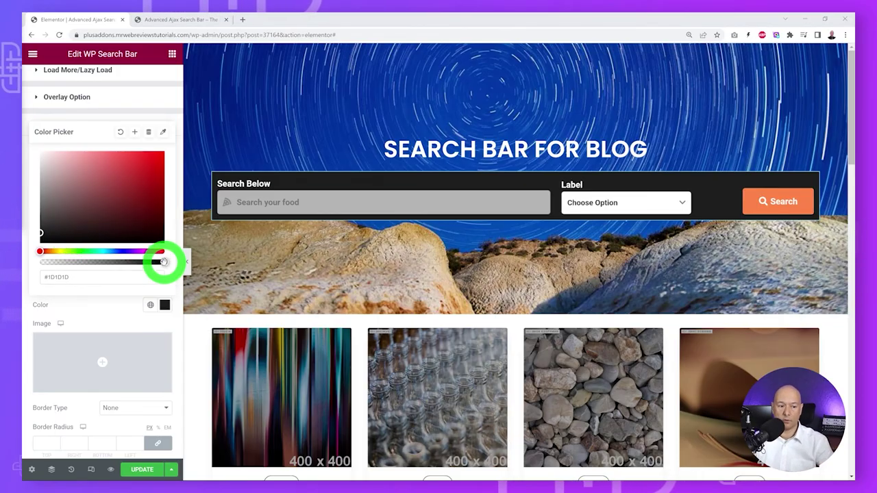
pyautogui.moveTo(162, 261); pyautogui.dragTo(126, 262)
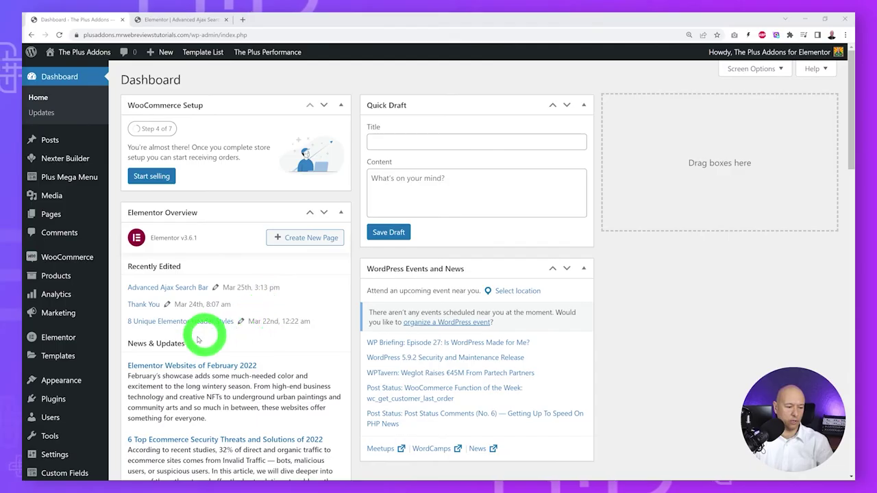
# Create a new Nexter Builder template titled "Search Page" with the Pages layout and the Archives page type
pyautogui.moveTo(59, 357)
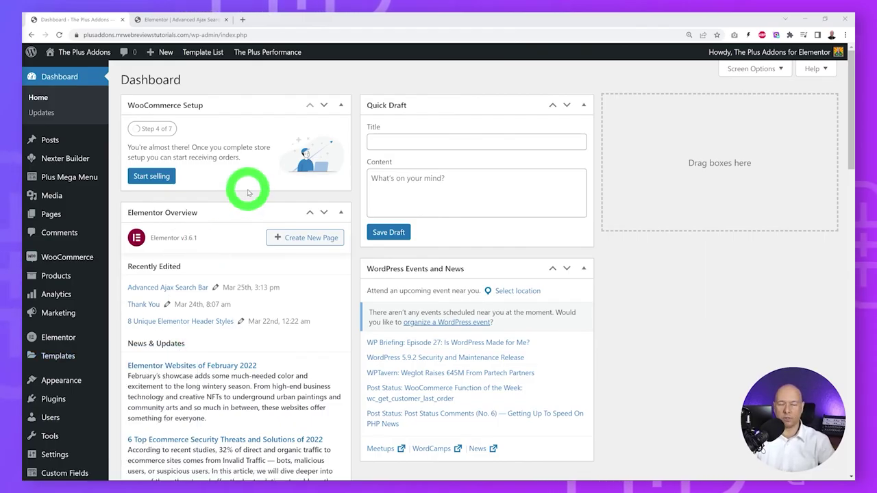
pyautogui.moveTo(73, 157)
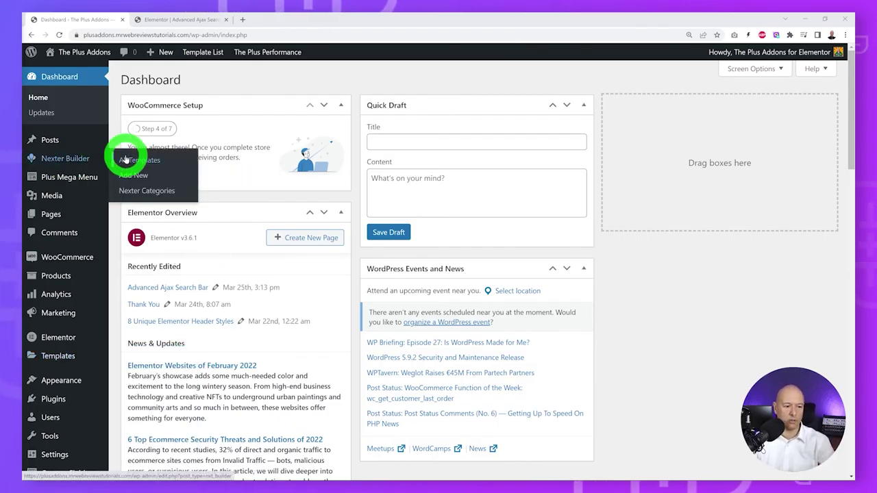
pyautogui.click(135, 174)
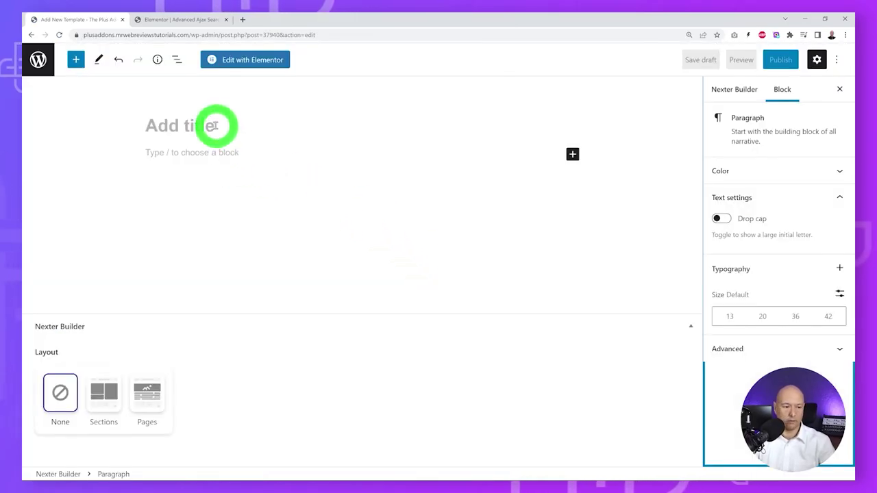
pyautogui.click(265, 142)
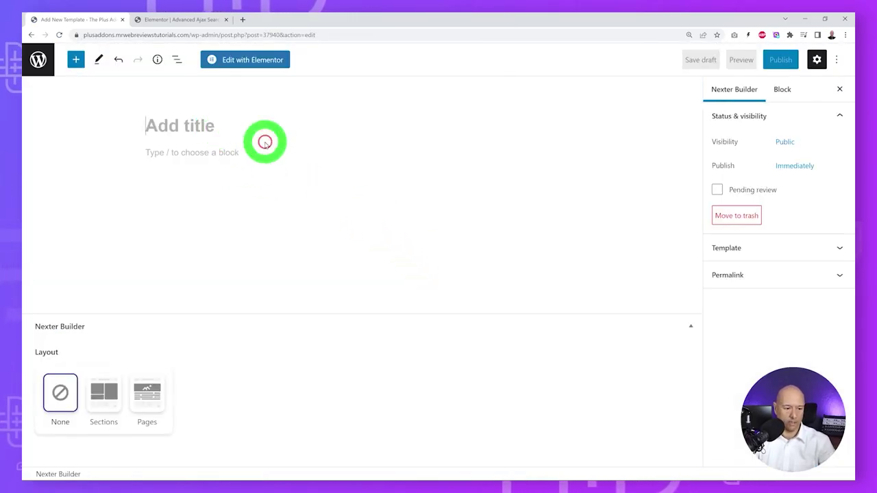
pyautogui.write('Search Page')
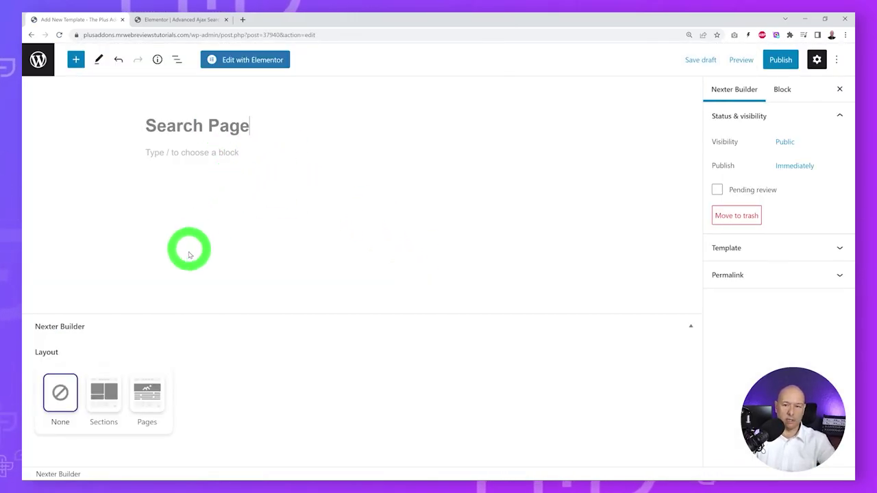
pyautogui.click(144, 395)
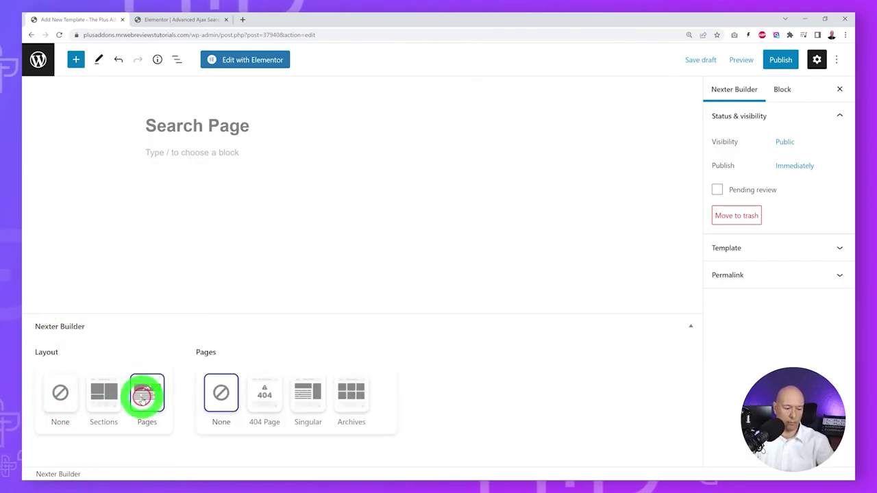
pyautogui.click(361, 391)
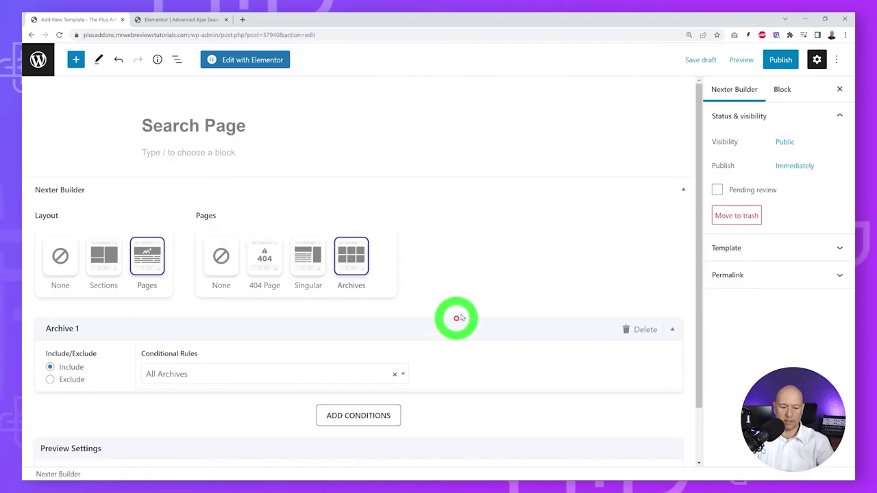
# Set the Archive 1 conditional rule to include Search Results and publish the template
pyautogui.scroll(-3, 456, 317)
pyautogui.click(403, 313)
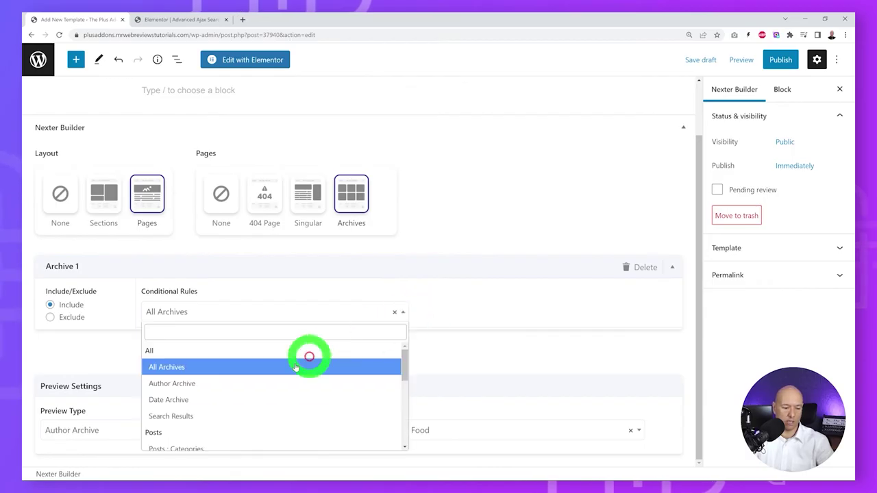
pyautogui.click(203, 419)
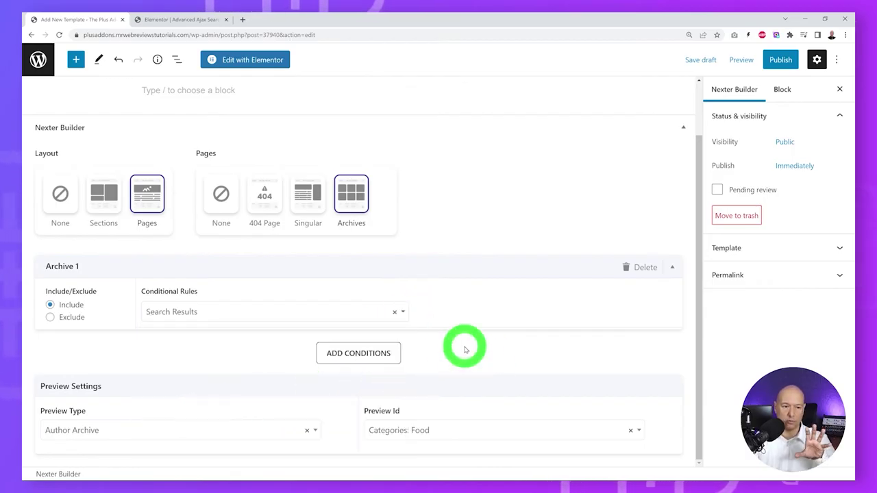
pyautogui.click(761, 62)
pyautogui.click(753, 61)
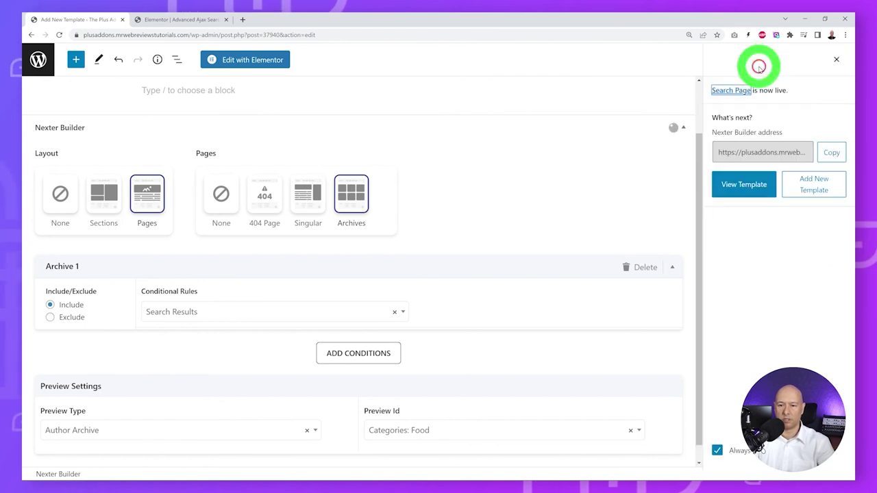
# Edit the Search Page template with Elementor, paste the copied search bar section into it, and enable Stretch Section
pyautogui.click(268, 61)
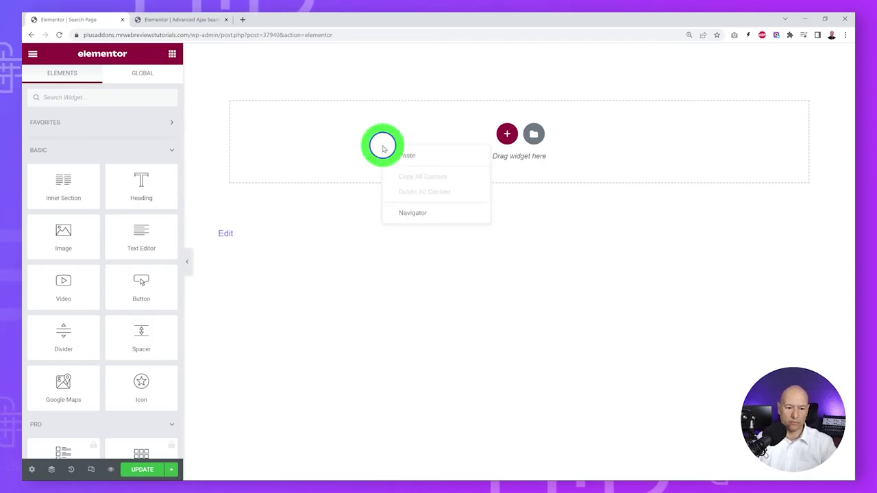
pyautogui.click(407, 157)
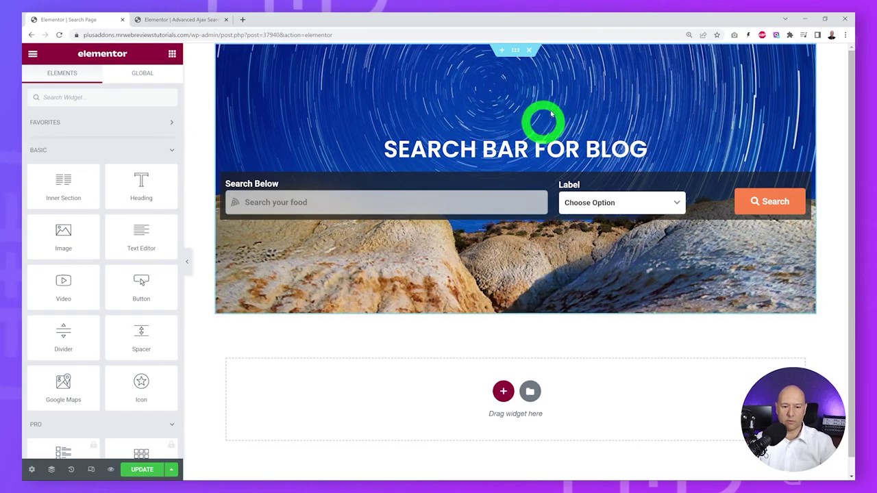
pyautogui.click(515, 50)
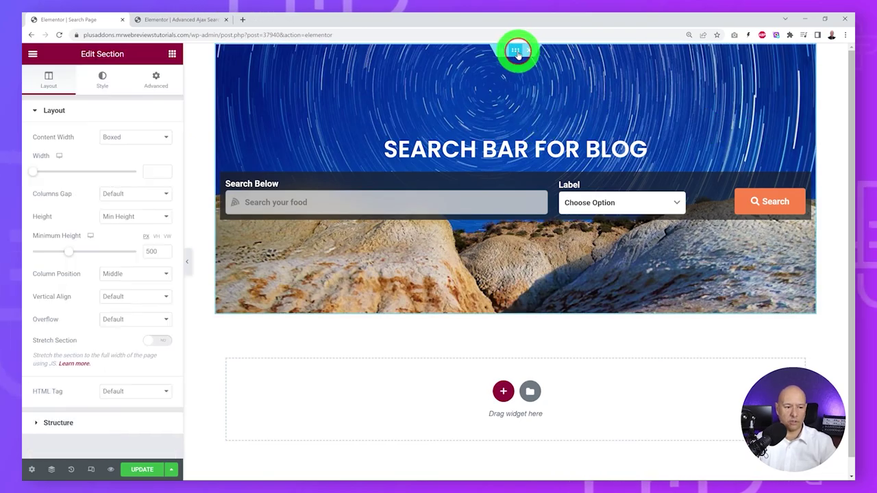
pyautogui.click(163, 342)
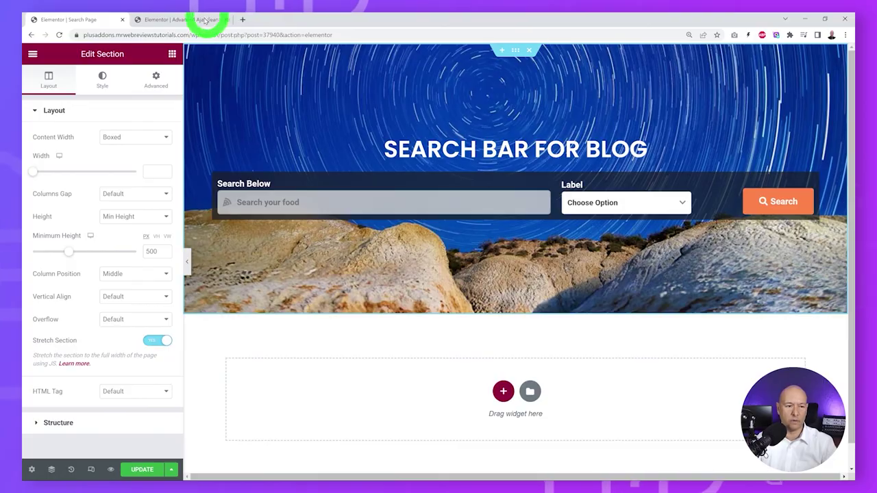
# Paste the copied blog post section below the search bar and open its Blog/Post Listing widget for editing
pyautogui.rightClick(470, 370)
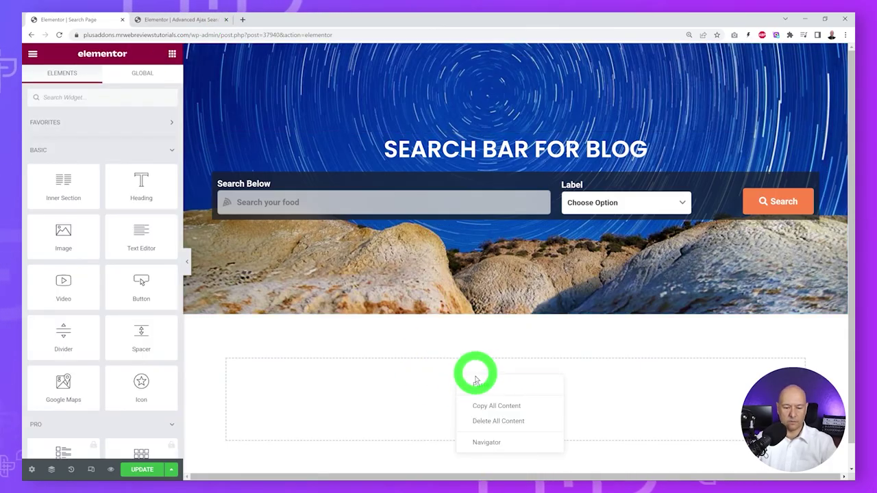
pyautogui.click(477, 384)
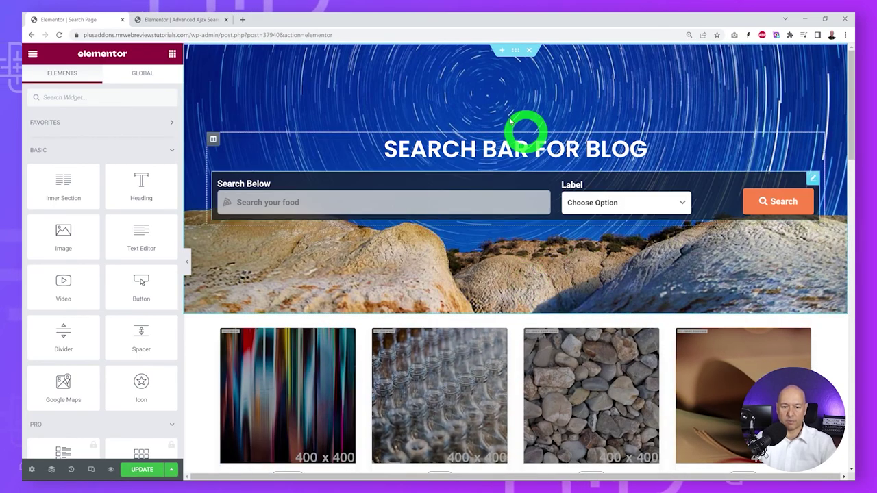
pyautogui.scroll(-5, 804, 314)
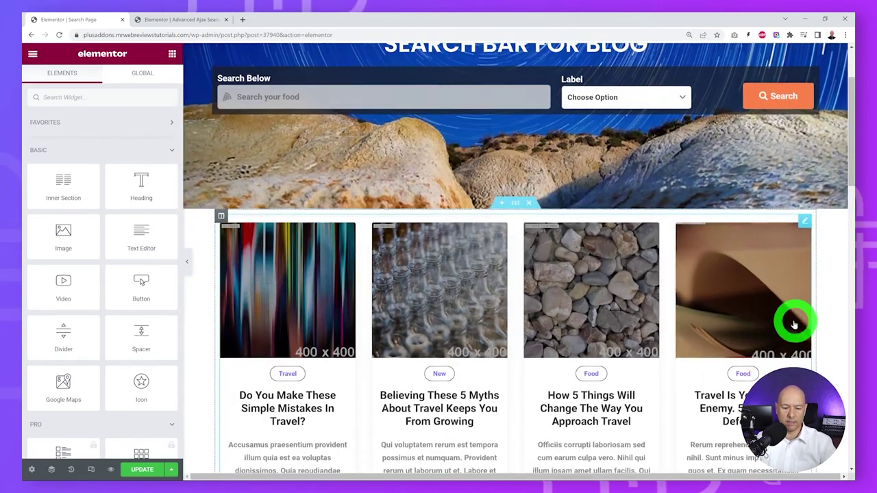
pyautogui.scroll(5, 848, 248)
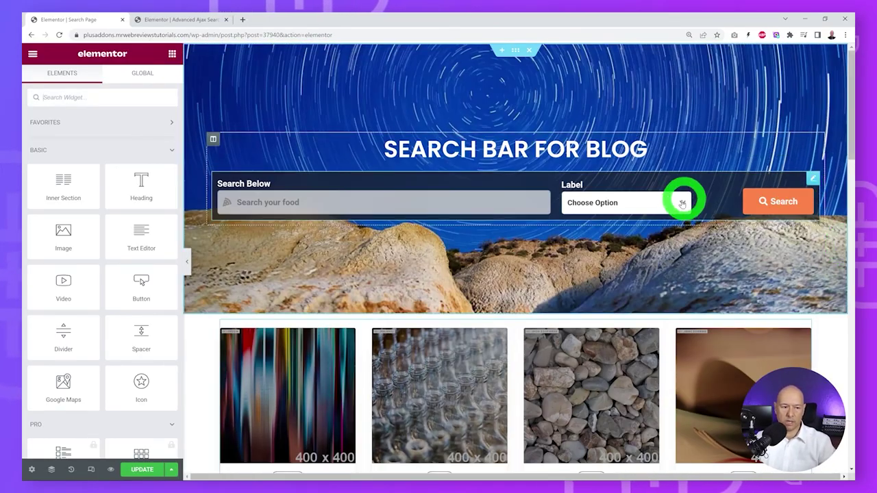
pyautogui.scroll(-3, 832, 269)
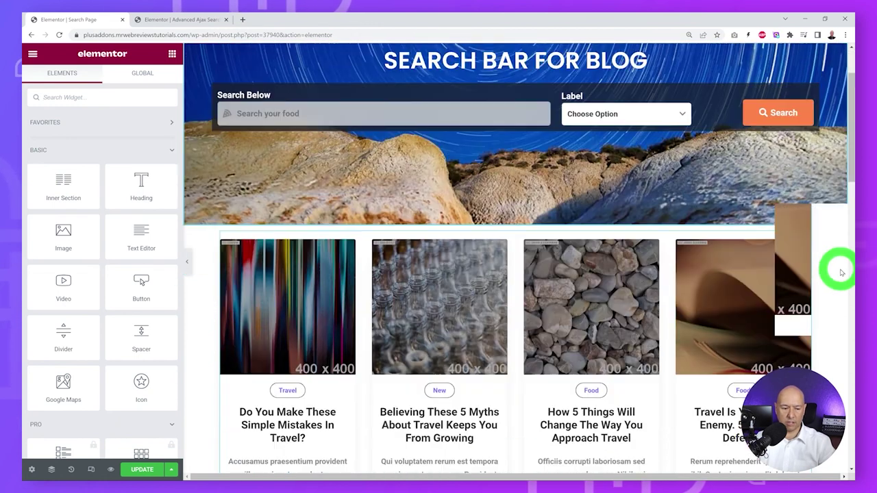
pyautogui.click(806, 113)
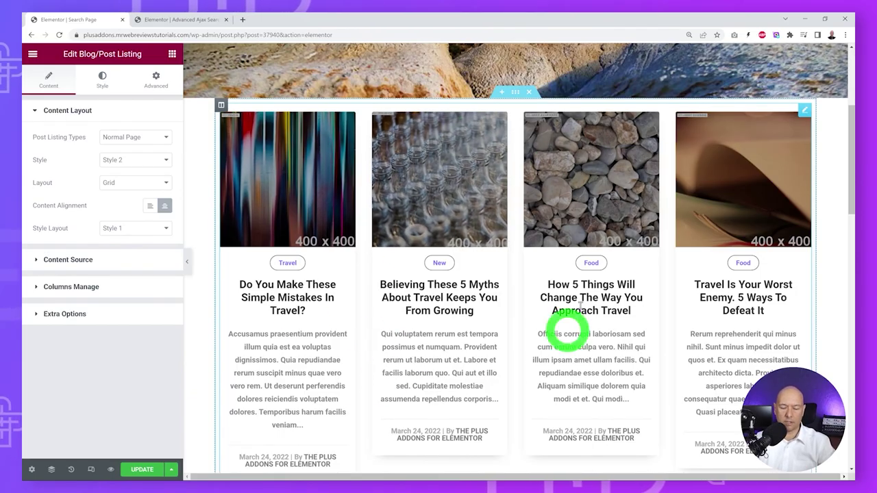
# Set the blog listing's Post Listing Types to Archive Page and update the Search Page template
pyautogui.scroll(3, 637, 358)
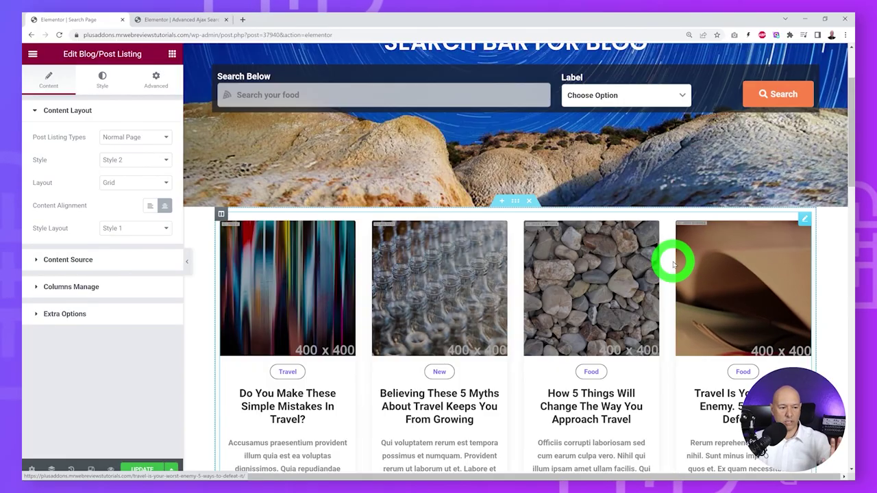
pyautogui.click(166, 138)
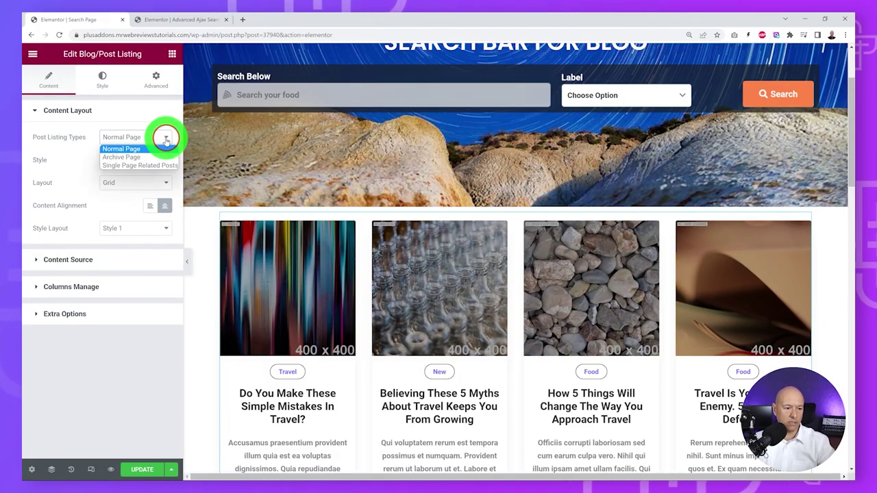
pyautogui.click(130, 158)
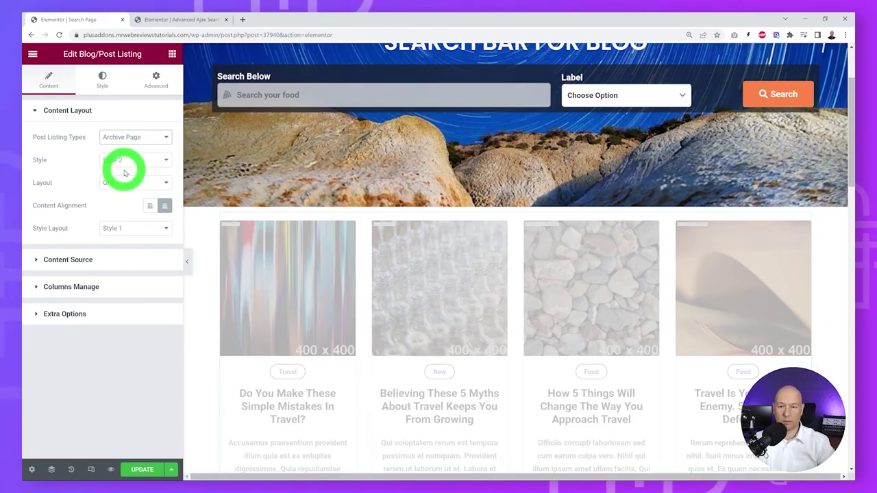
pyautogui.click(147, 470)
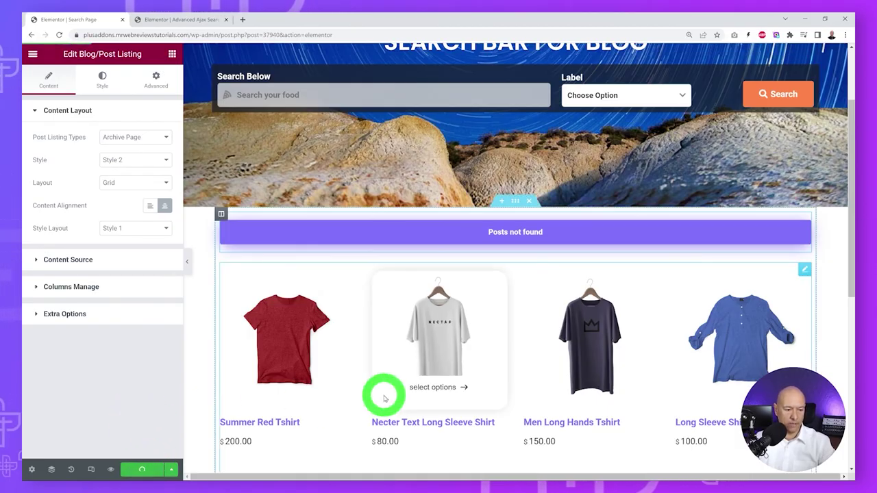
pyautogui.scroll(3, 382, 394)
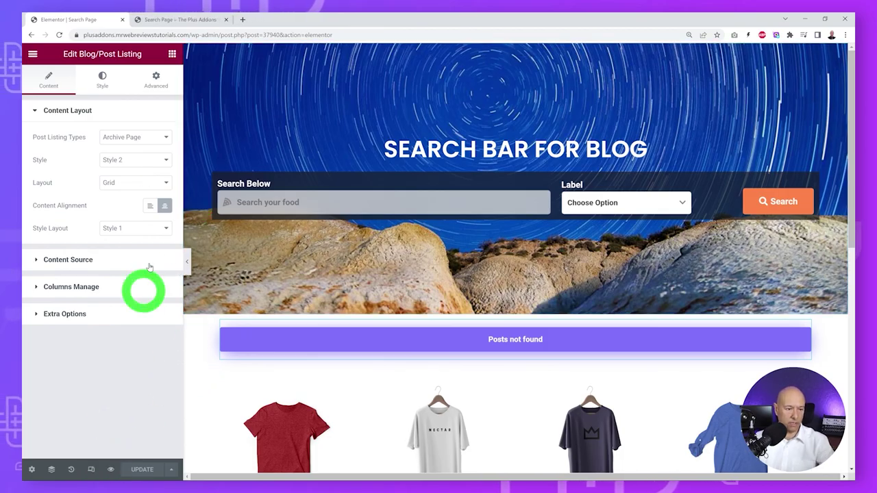
# On the live Search Page, search the blog for "travel" and review the posts listed on the results page
pyautogui.click(171, 19)
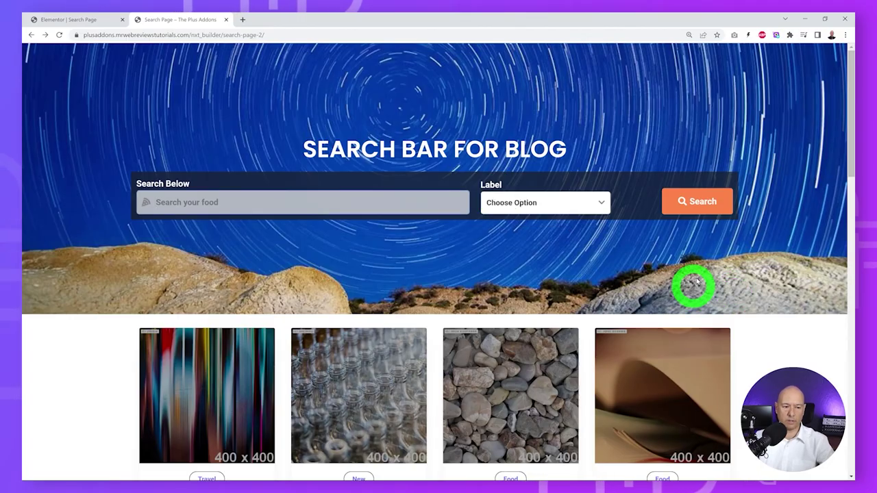
pyautogui.scroll(-3, 765, 297)
pyautogui.scroll(3, 767, 298)
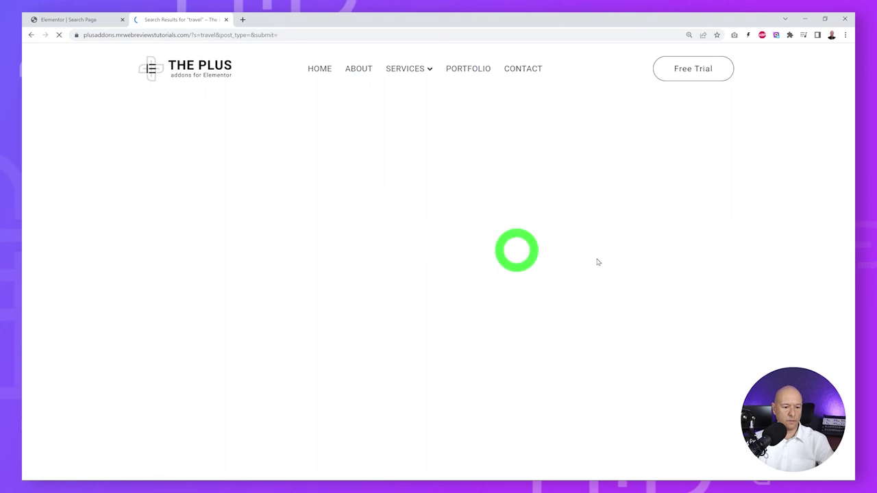
pyautogui.scroll(-2, 774, 264)
pyautogui.scroll(-3, 773, 264)
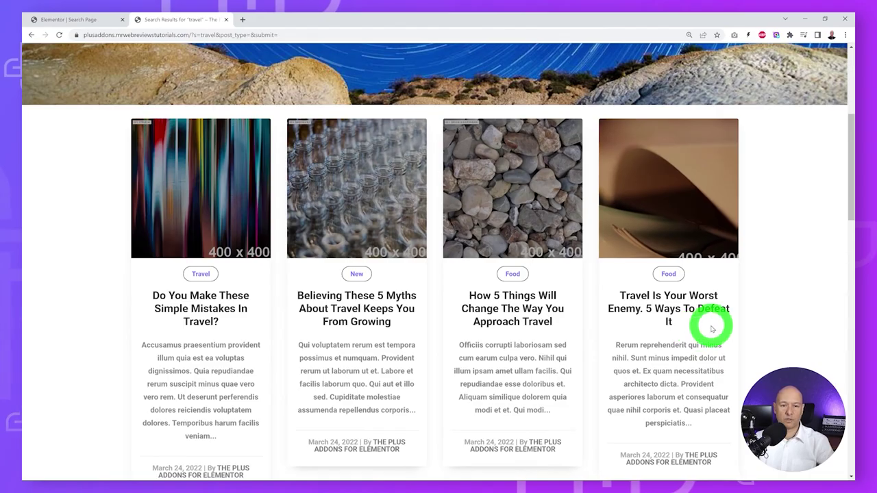
pyautogui.scroll(-4, 755, 327)
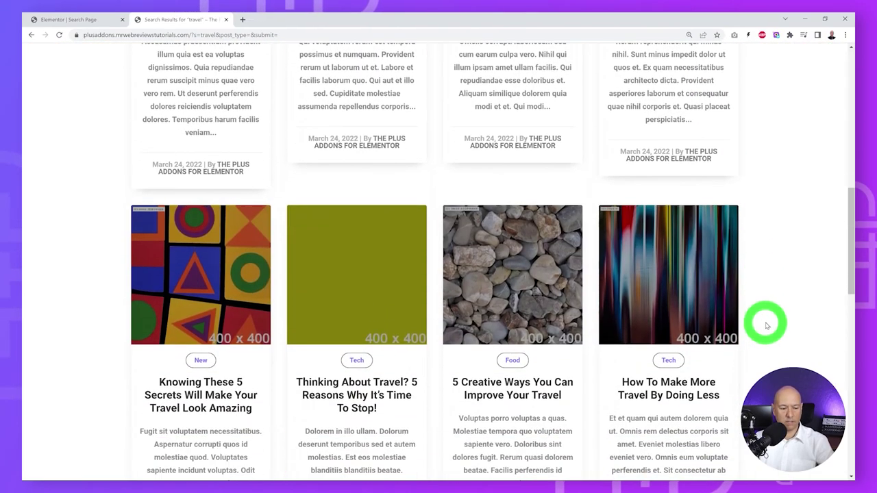
# Search the blog for "knowing" from the results page's search bar and examine the listed results
pyautogui.scroll(4, 434, 339)
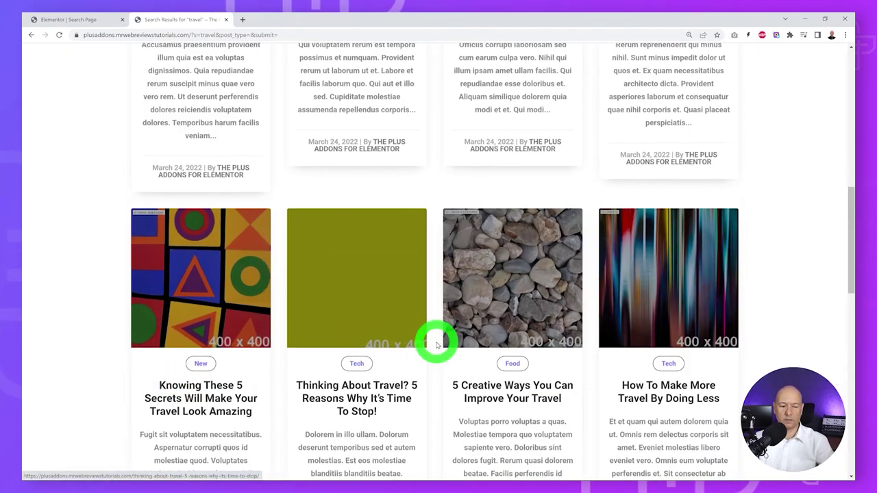
pyautogui.scroll(3, 436, 344)
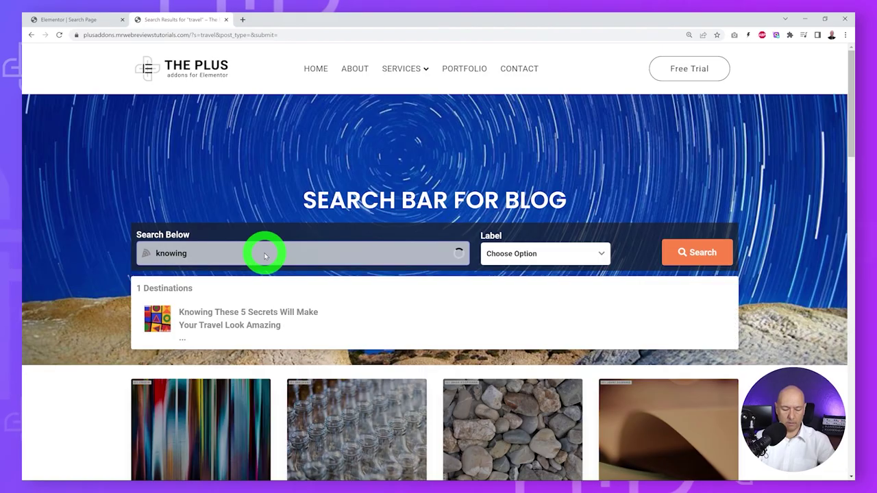
pyautogui.scroll(-3, 667, 256)
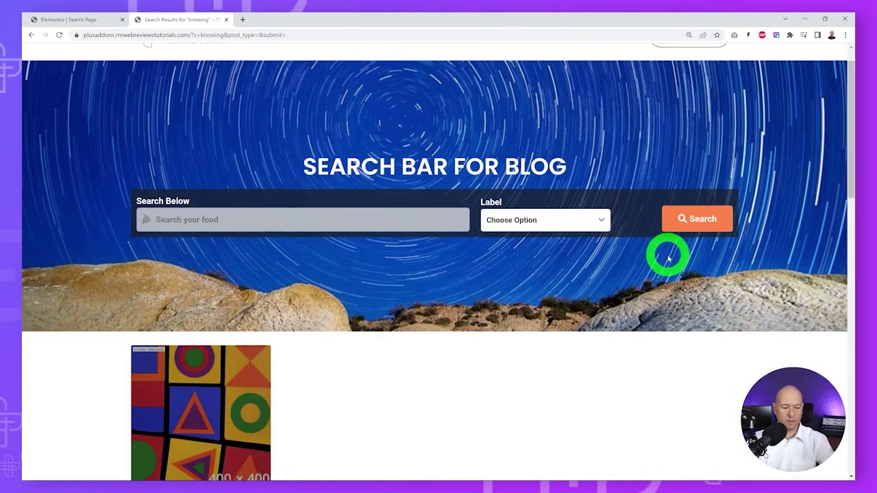
pyautogui.scroll(-1, 587, 328)
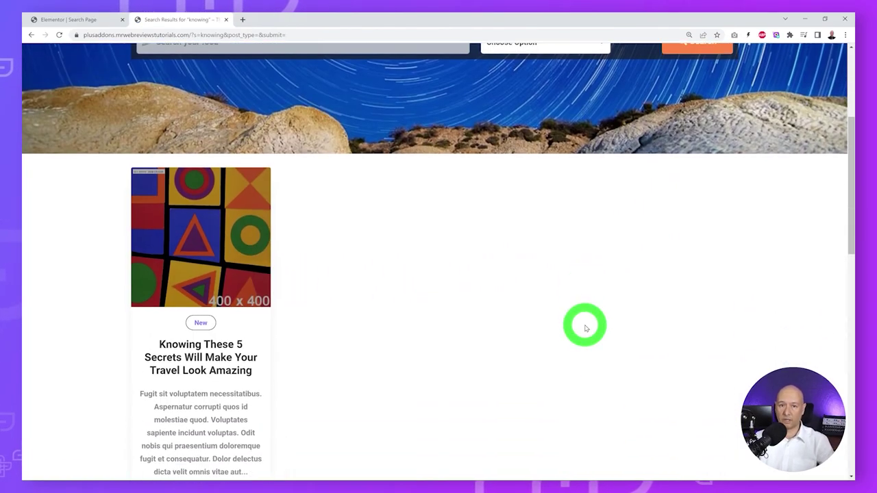